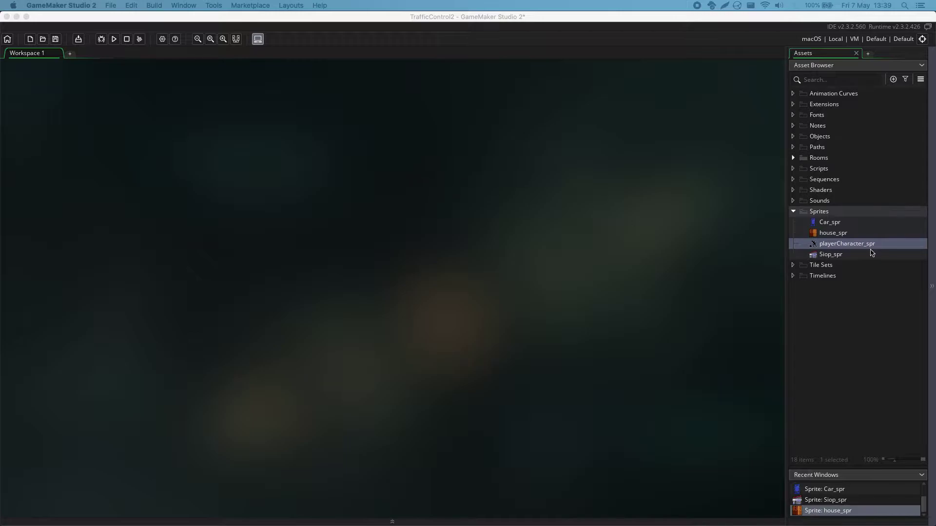
Examine the images of the playerCharacter_spr, house_spr, Car_spr and Siop_spr sprites one after another, closing each editor
{"action": "left_click", "coordinate": [856, 245]}
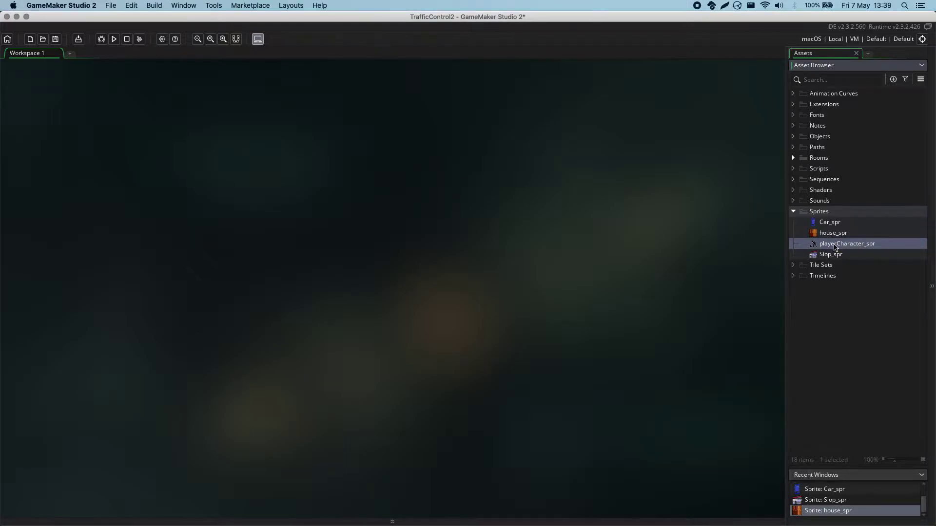
{"action": "double_click", "coordinate": [835, 247]}
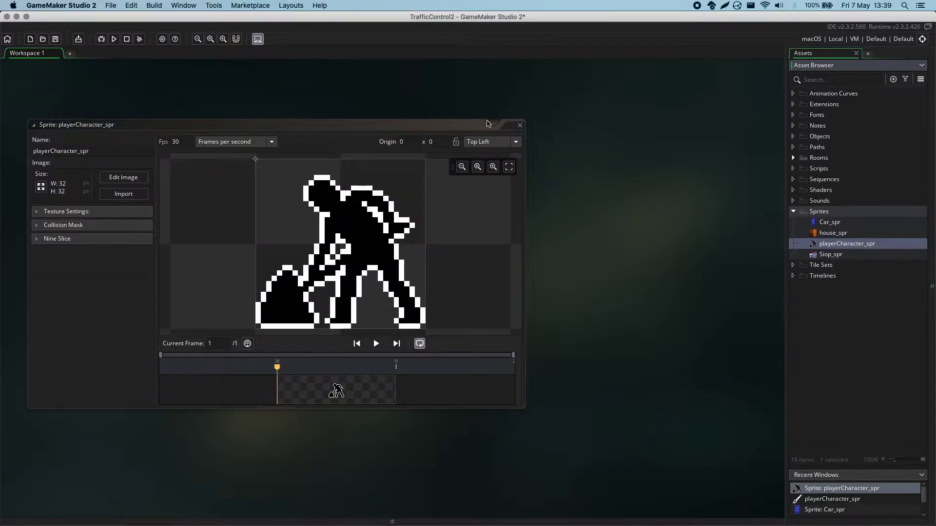
{"action": "left_click", "coordinate": [519, 124]}
{"action": "double_click", "coordinate": [843, 233]}
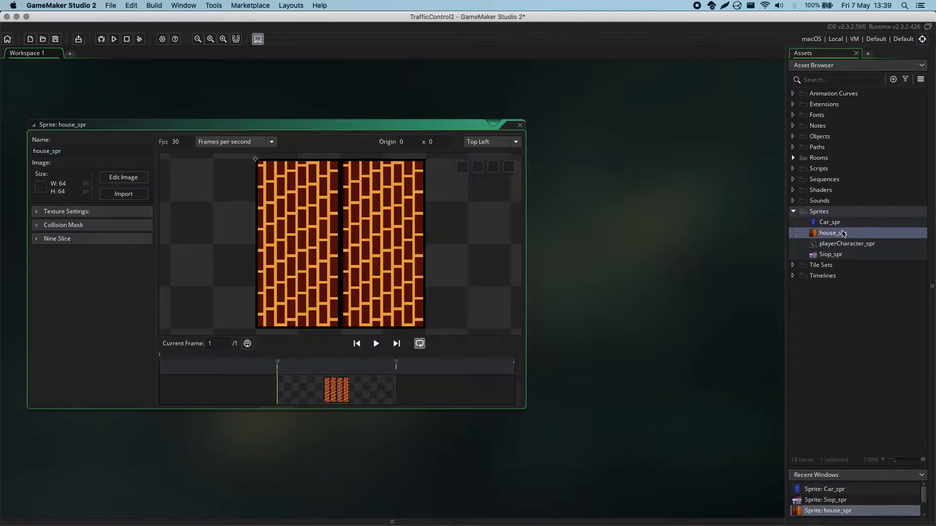
{"action": "left_click", "coordinate": [520, 124]}
{"action": "double_click", "coordinate": [835, 223]}
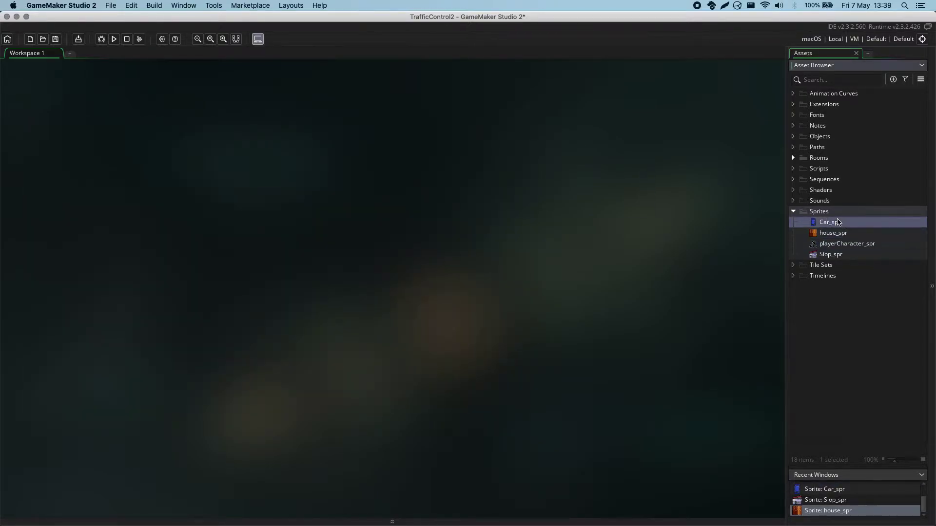
{"action": "left_click", "coordinate": [519, 125]}
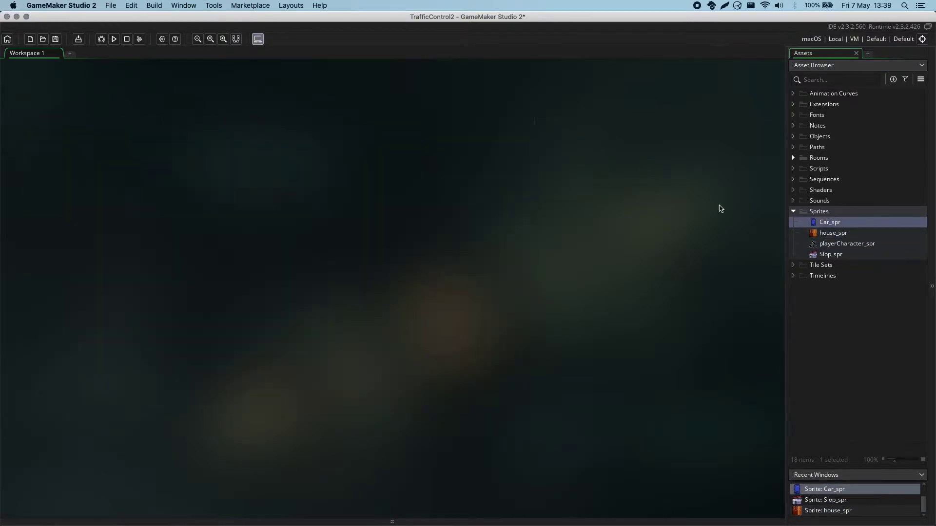
{"action": "double_click", "coordinate": [829, 254]}
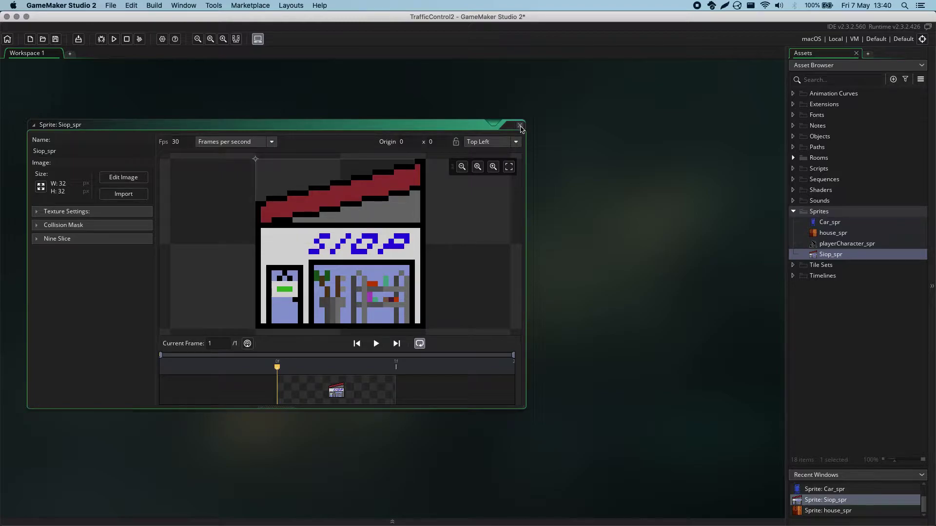
{"action": "left_click", "coordinate": [520, 126]}
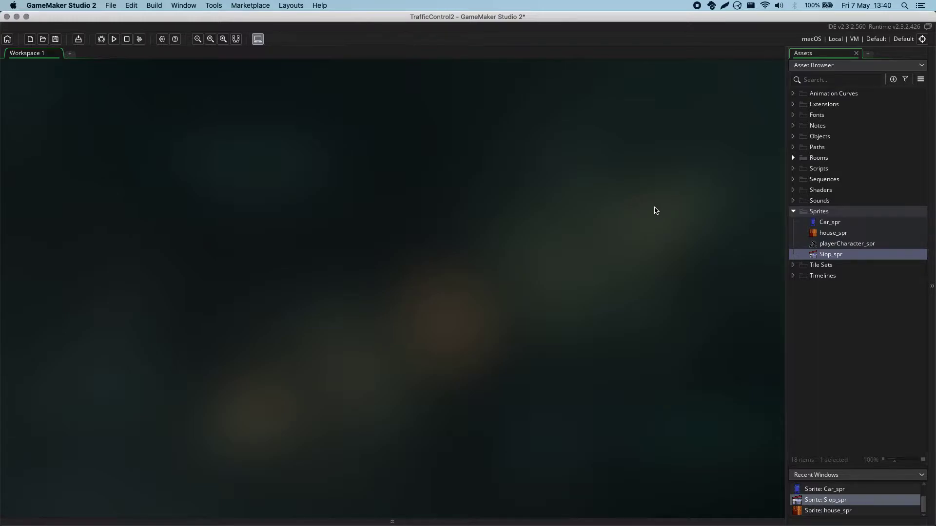
Create a new object in the Objects group of the project's assets
{"action": "left_click", "coordinate": [823, 136]}
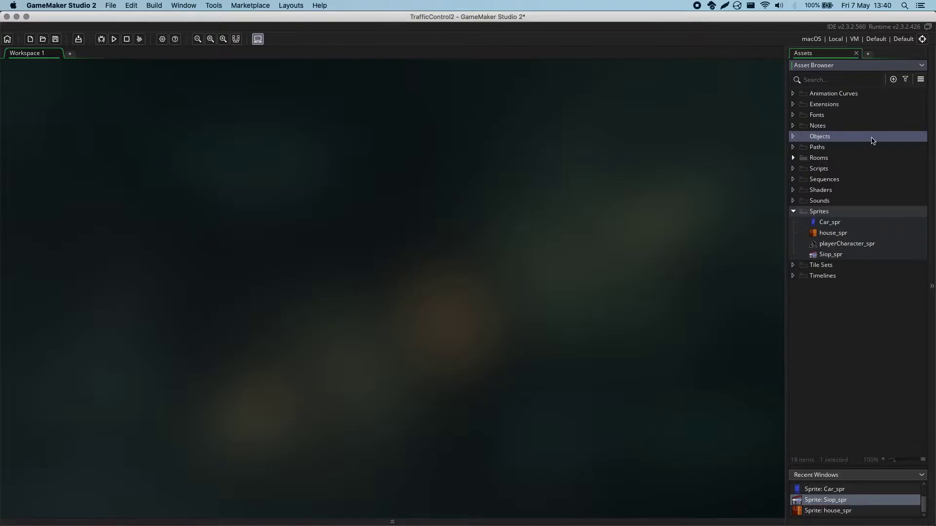
{"action": "right_click", "coordinate": [836, 138]}
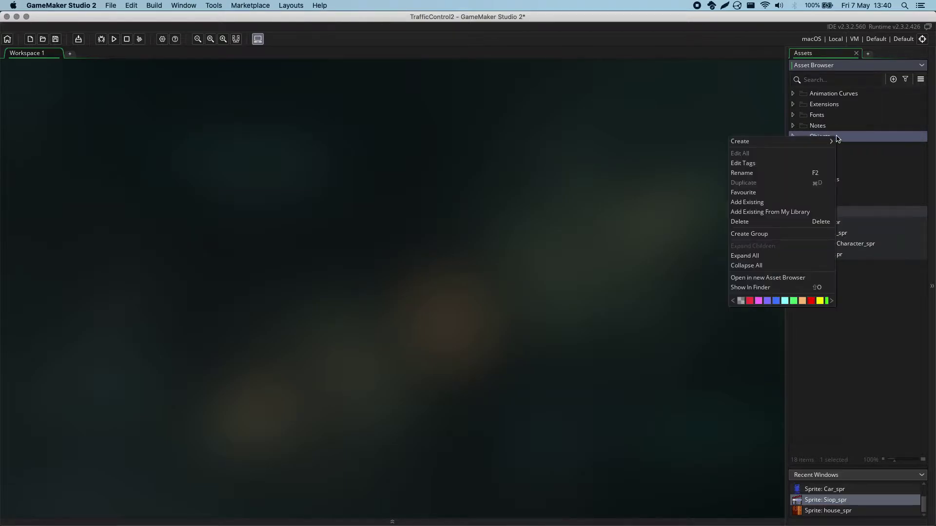
{"action": "mouse_move", "coordinate": [834, 141]}
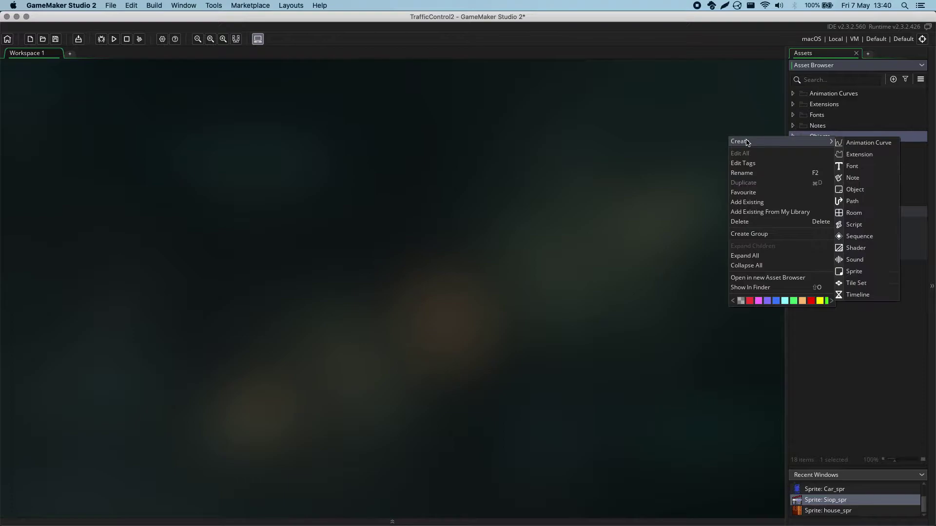
{"action": "left_click", "coordinate": [870, 189]}
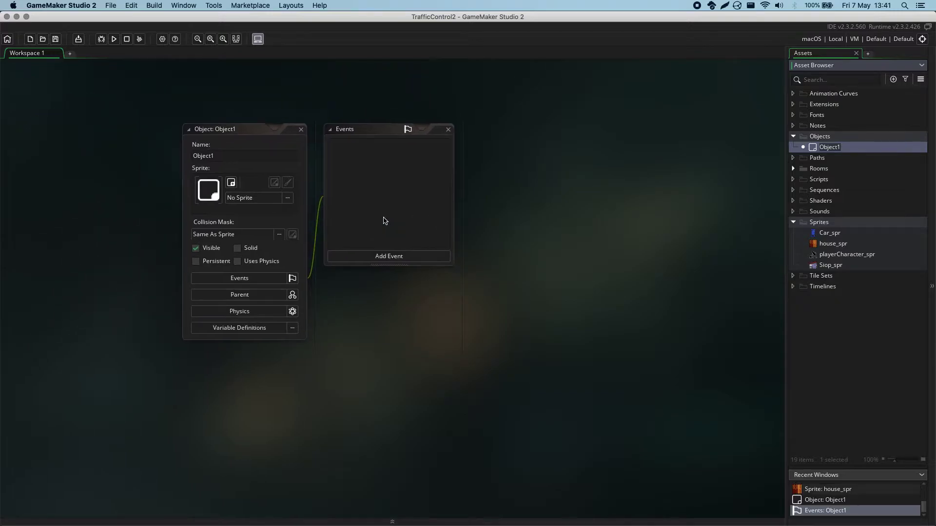
{"action": "left_click", "coordinate": [223, 39]}
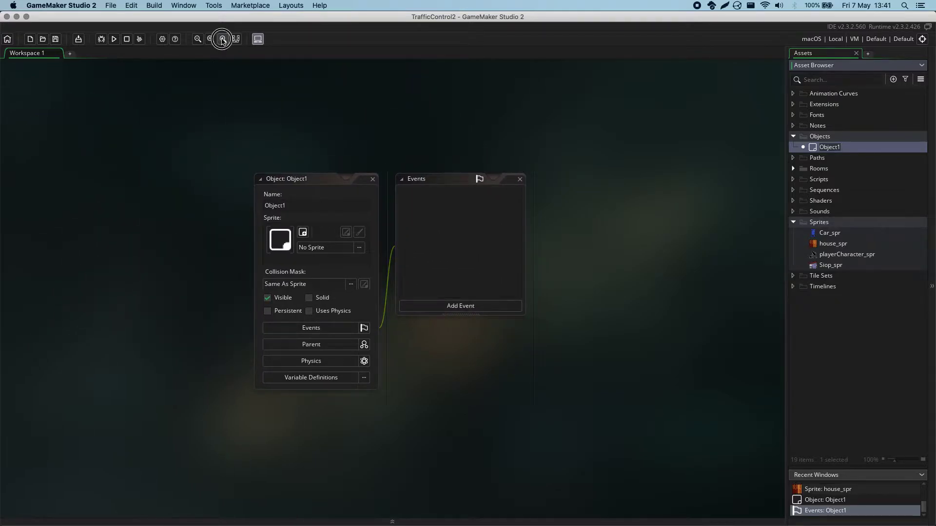
{"action": "left_click", "coordinate": [222, 39]}
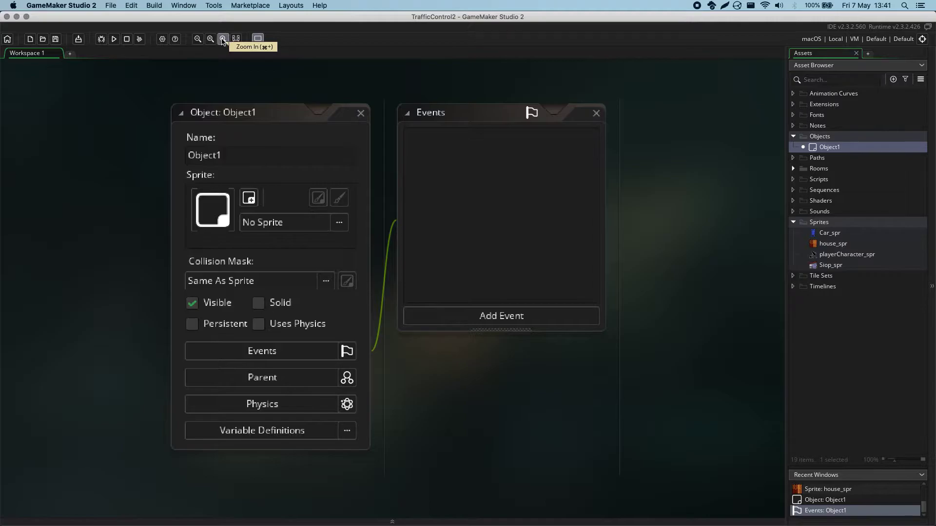
Rename the new object as playerCharacter_obj
{"action": "left_click", "coordinate": [232, 146]}
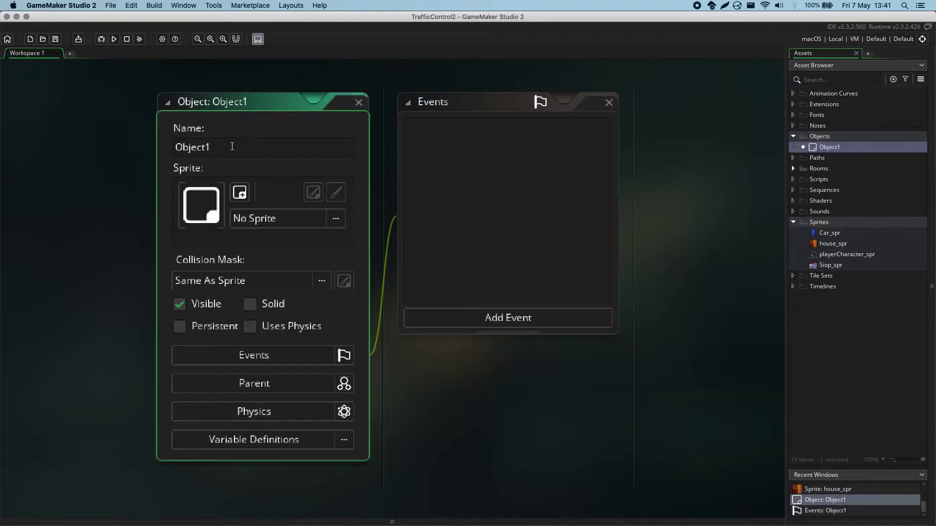
{"action": "key", "text": "BackSpace"}
{"action": "key", "text": "BackSpace"}
{"action": "key", "text": "BackSpace"}
{"action": "key", "text": "BackSpace"}
{"action": "key", "text": "BackSpace"}
{"action": "key", "text": "BackSpace"}
{"action": "key", "text": "BackSpace"}
{"action": "type", "text": "playerCharacter"}
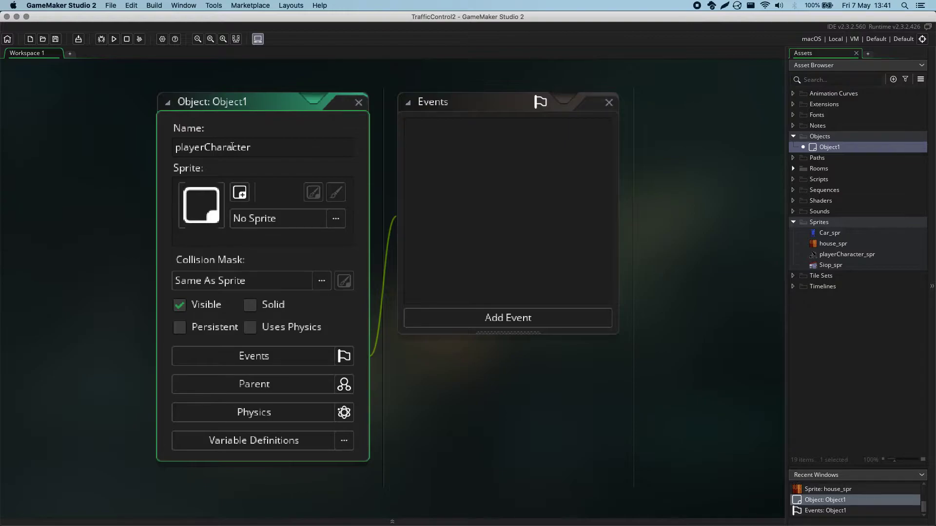
{"action": "type", "text": "_obj"}
{"action": "left_click", "coordinate": [259, 164]}
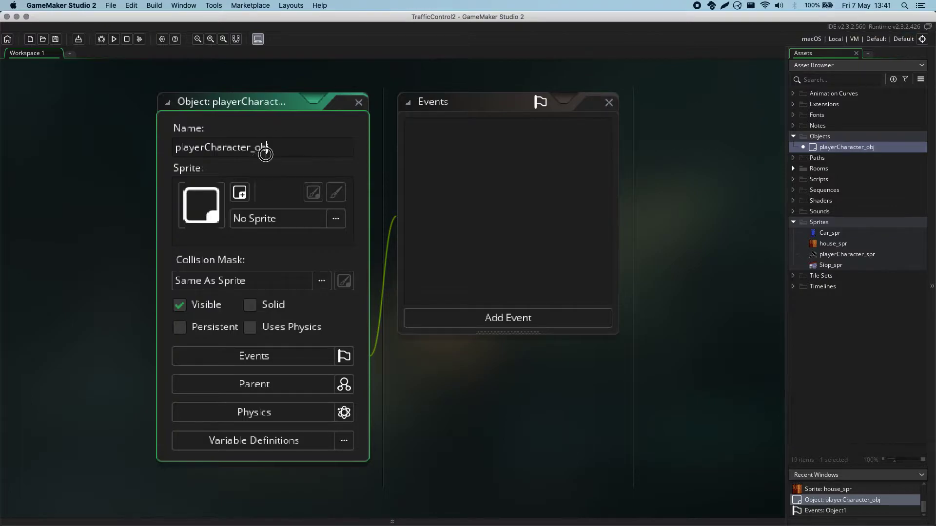
{"action": "left_click", "coordinate": [249, 147]}
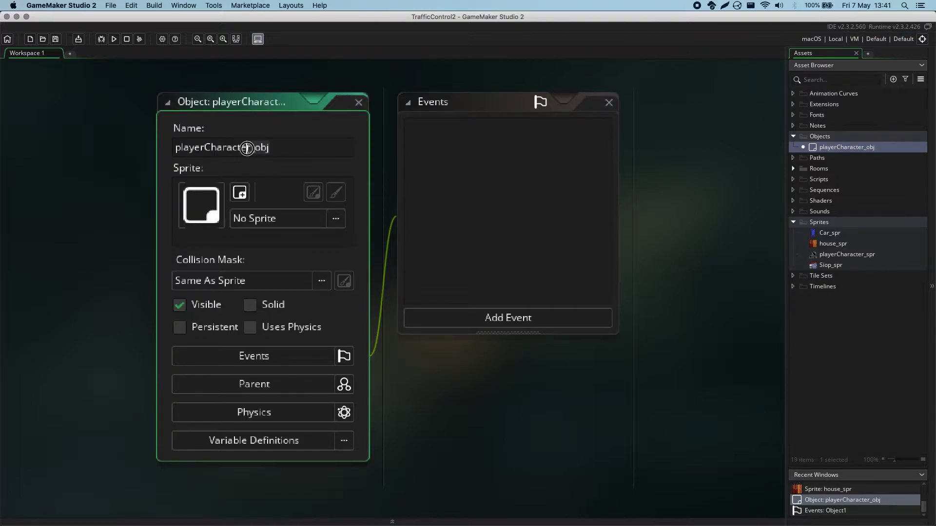
{"action": "left_click_drag", "start_coordinate": [286, 150], "coordinate": [180, 146]}
{"action": "left_click", "coordinate": [285, 147]}
{"action": "left_click_drag", "start_coordinate": [285, 147], "coordinate": [205, 147]}
{"action": "left_click", "coordinate": [324, 151]}
{"action": "left_click", "coordinate": [180, 146]}
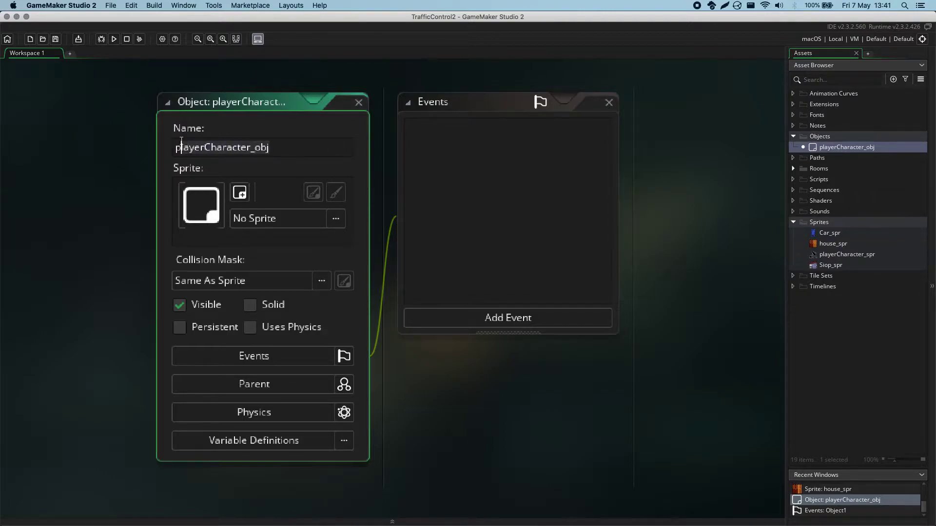
{"action": "left_click", "coordinate": [293, 145]}
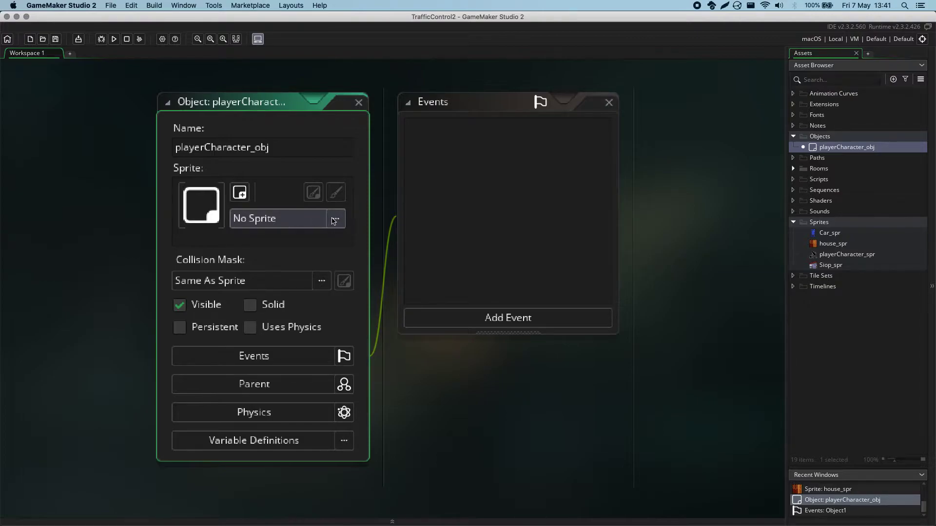
Assign the playerCharacter_spr sprite to playerCharacter_obj and close the object's editor
{"action": "left_click", "coordinate": [333, 221]}
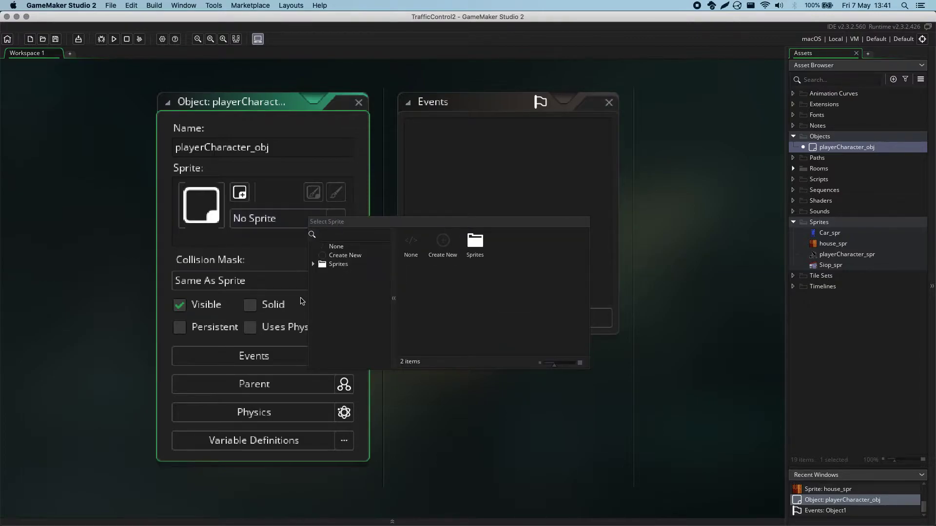
{"action": "left_click", "coordinate": [314, 264]}
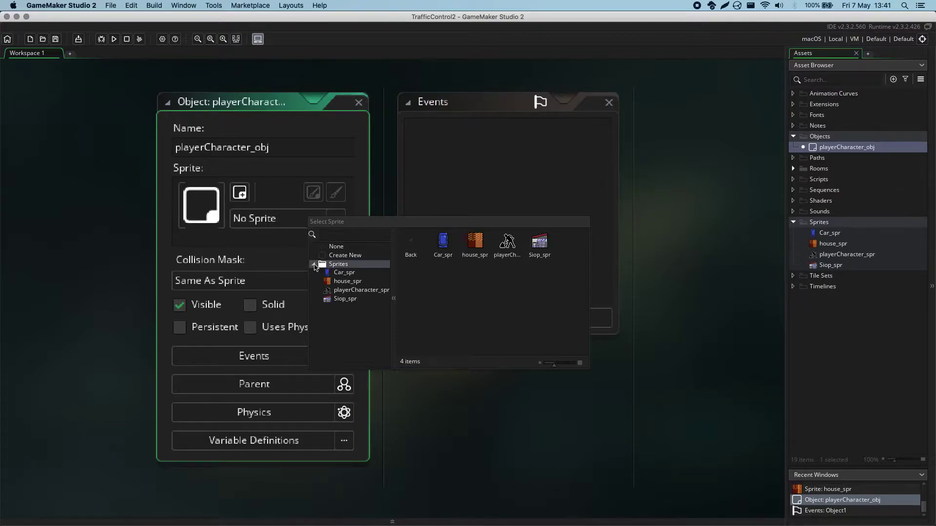
{"action": "left_click", "coordinate": [506, 244]}
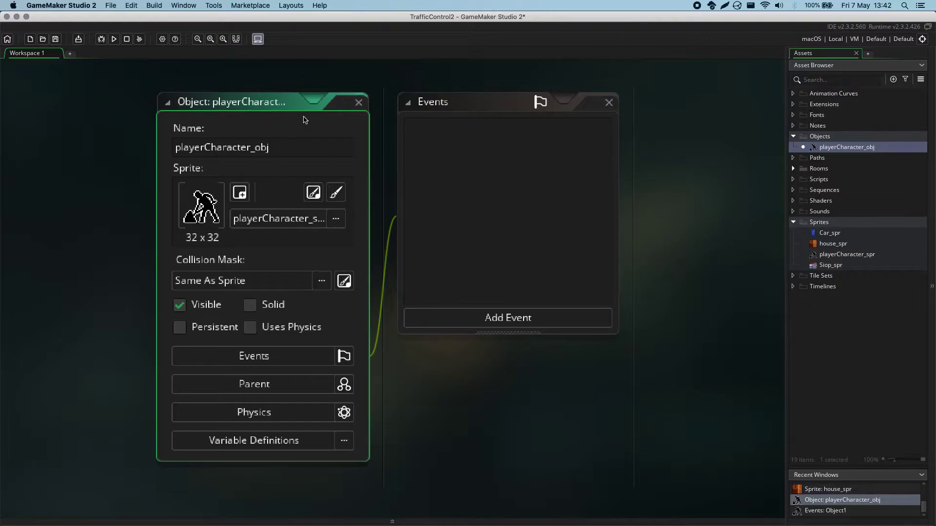
{"action": "left_click", "coordinate": [359, 103]}
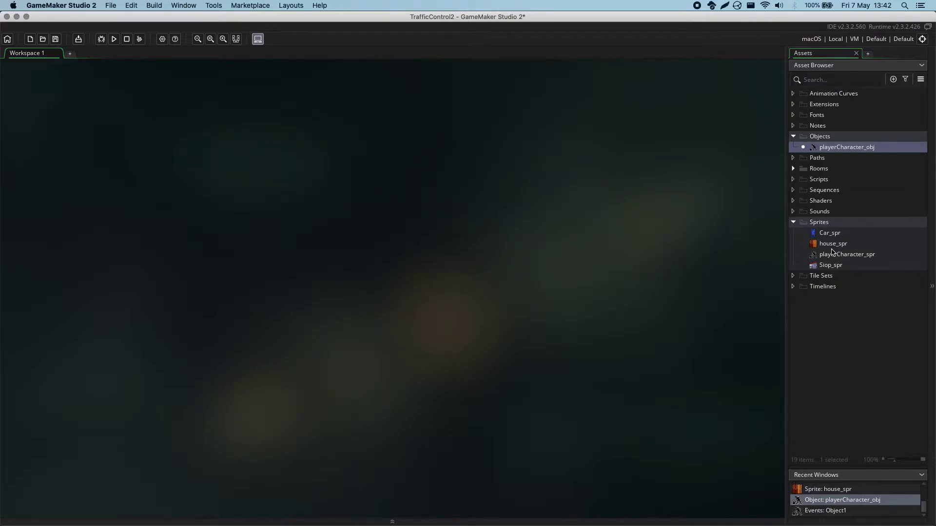
Create a second object in the Objects group and name it Car_up_obj
{"action": "left_click", "coordinate": [830, 234]}
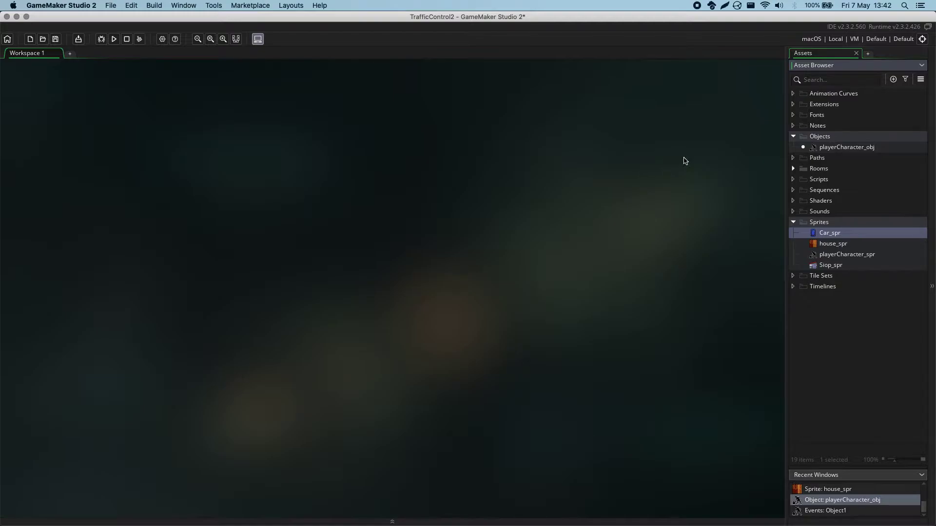
{"action": "left_click", "coordinate": [837, 140]}
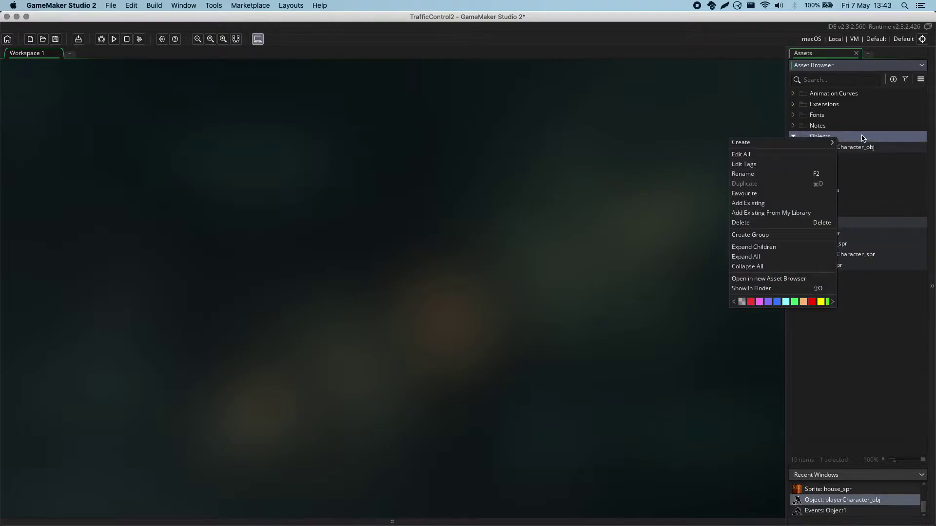
{"action": "mouse_move", "coordinate": [788, 141]}
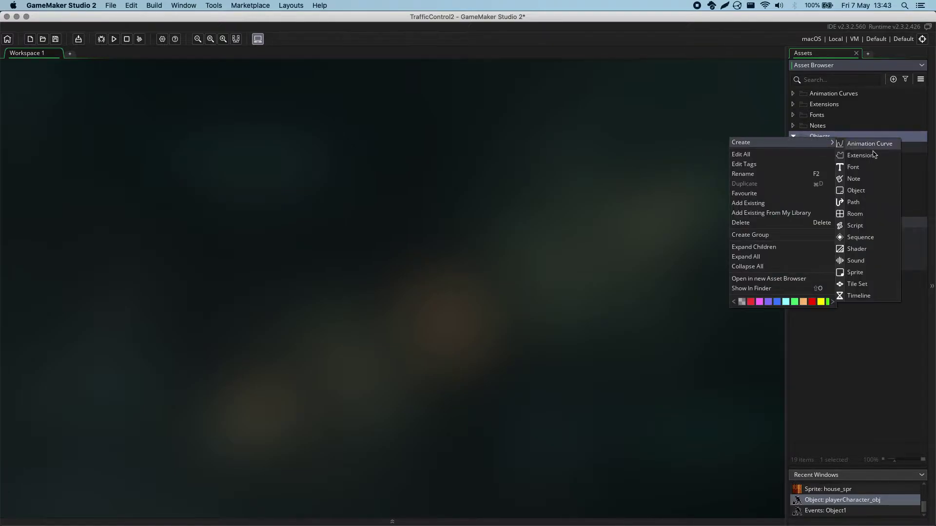
{"action": "left_click", "coordinate": [864, 191]}
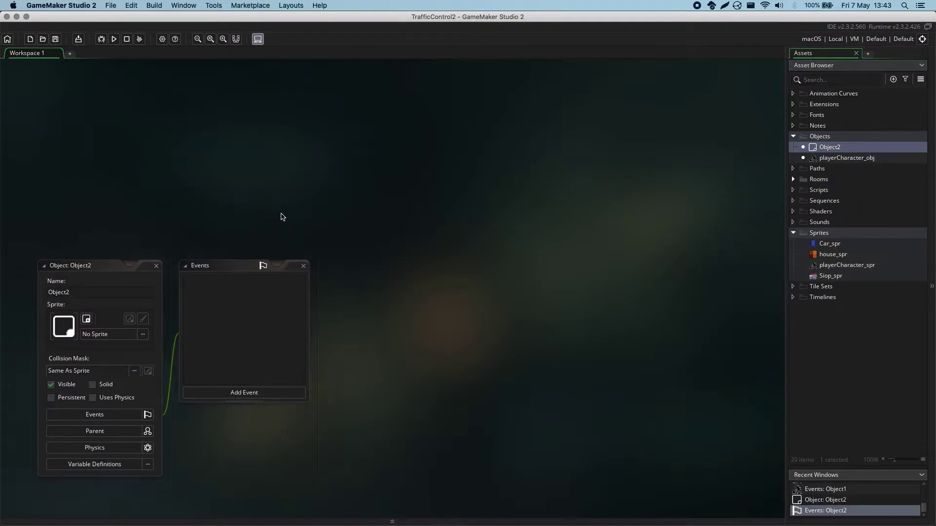
{"action": "left_click", "coordinate": [223, 39]}
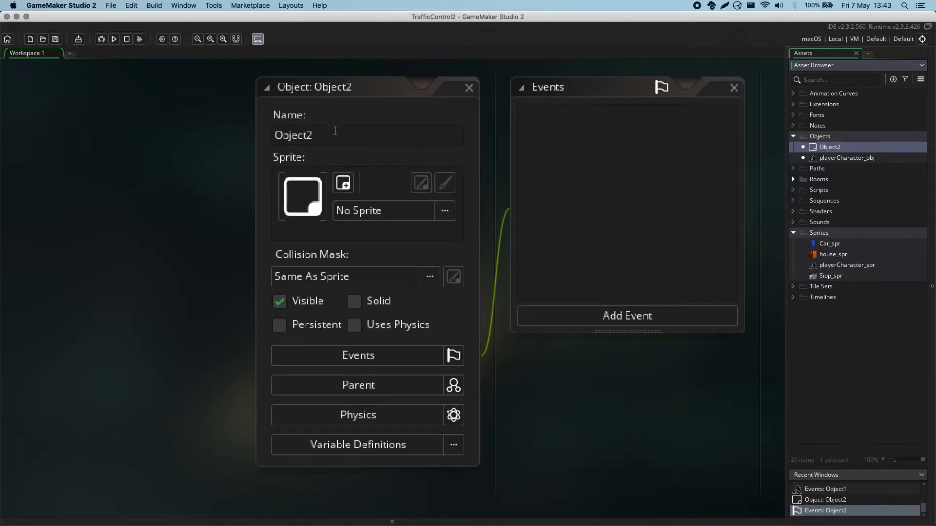
{"action": "left_click", "coordinate": [215, 127]}
{"action": "type", "text": "Car"}
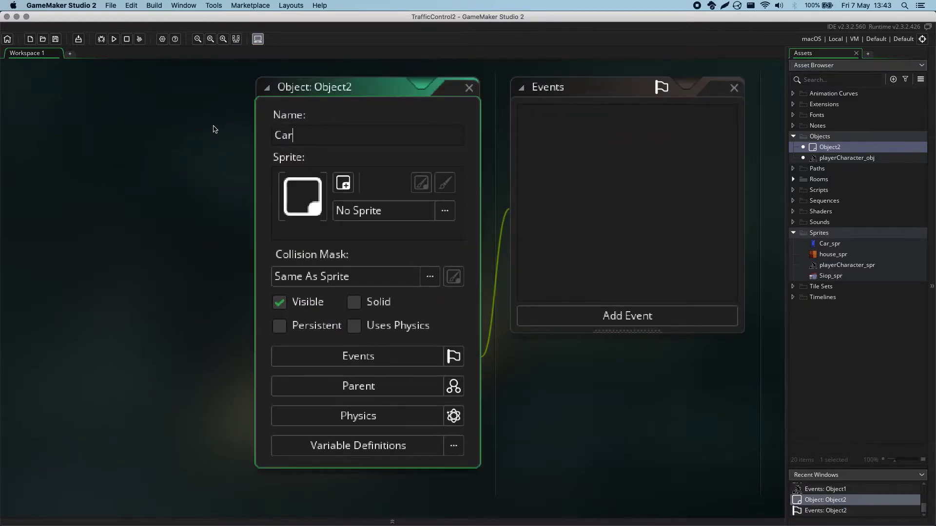
{"action": "type", "text": "_up_obj"}
Assign the Car_spr sprite to Car_up_obj and close the object's editor
{"action": "left_click", "coordinate": [445, 211]}
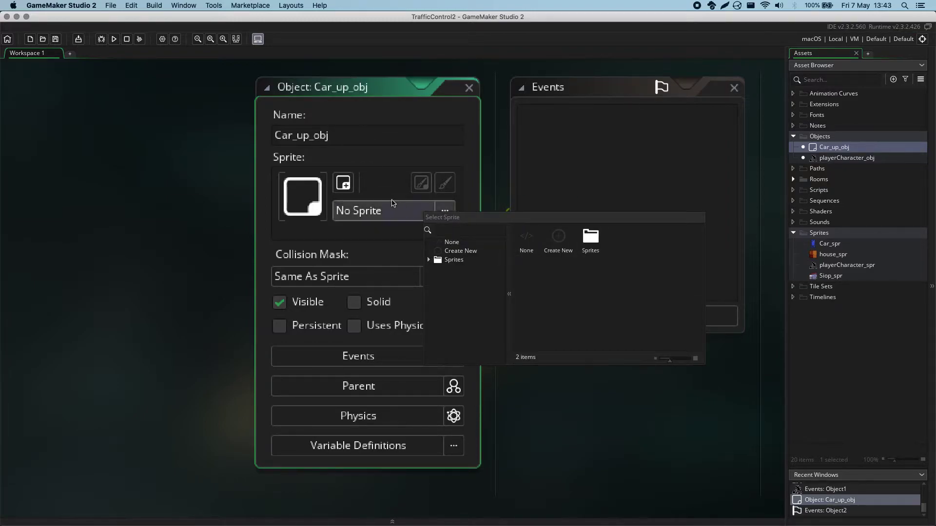
{"action": "left_click", "coordinate": [437, 261]}
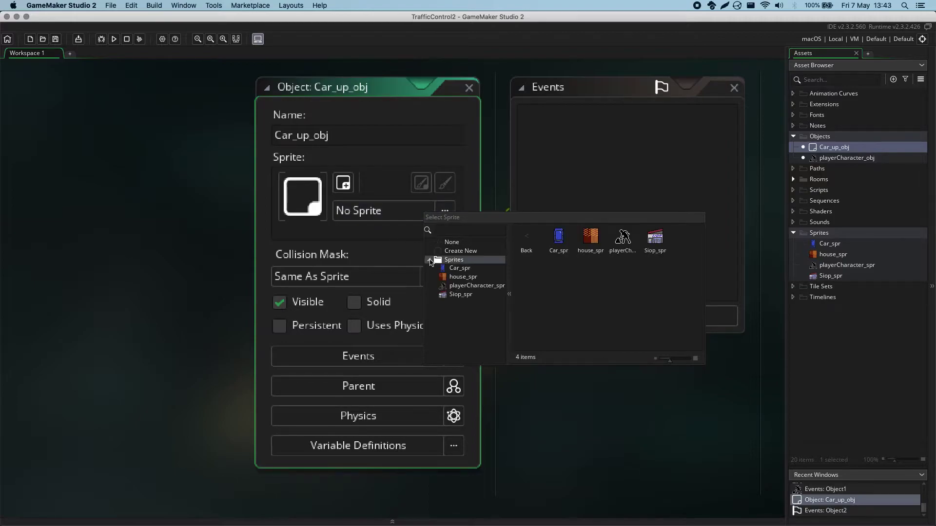
{"action": "double_click", "coordinate": [450, 268]}
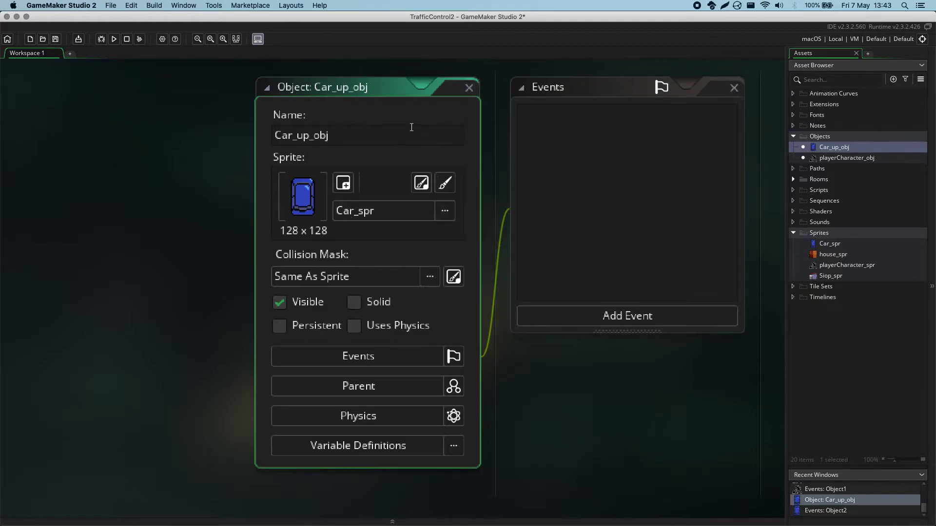
{"action": "left_click", "coordinate": [469, 91]}
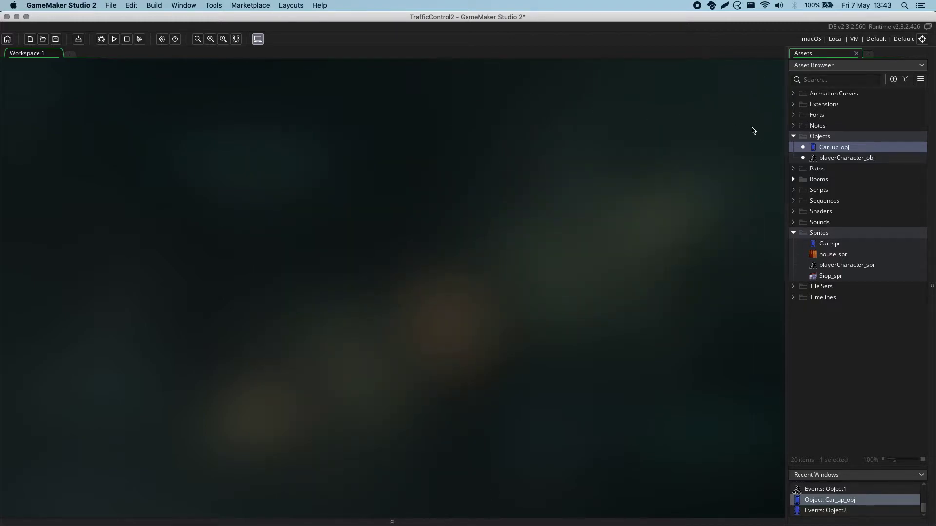
Create another object in the Objects group and name it Car_down_obj
{"action": "right_click", "coordinate": [830, 140]}
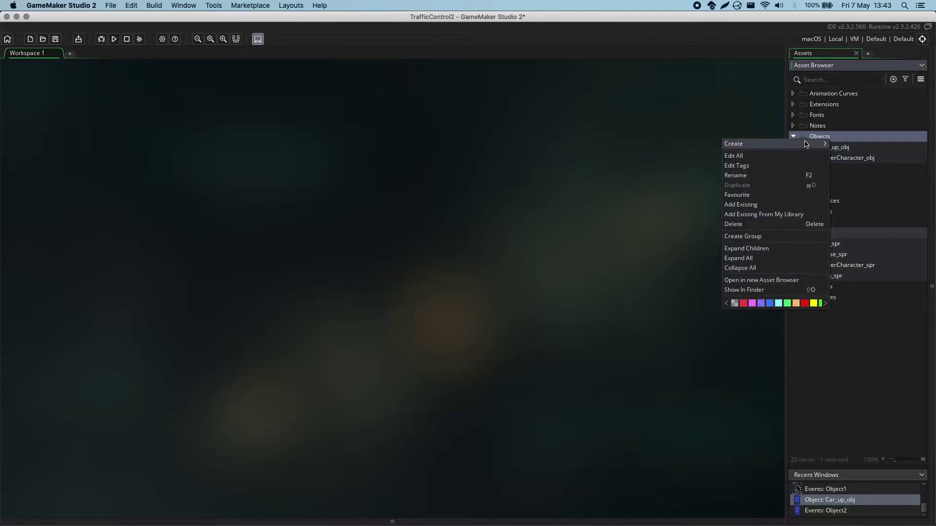
{"action": "mouse_move", "coordinate": [809, 144]}
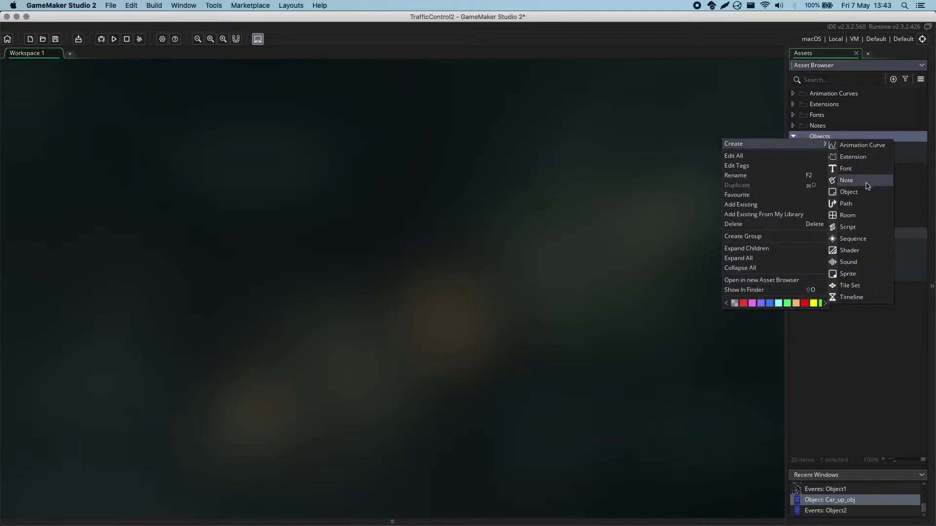
{"action": "left_click", "coordinate": [864, 193]}
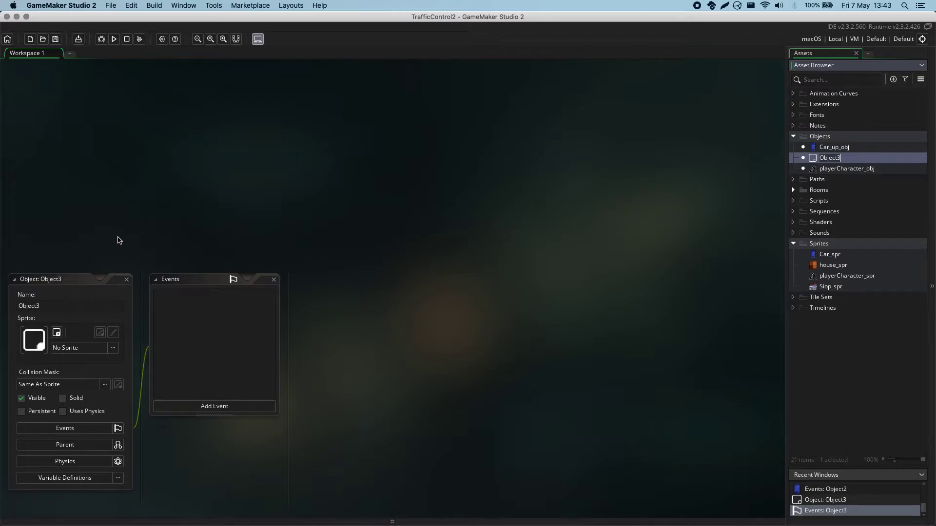
{"action": "left_click", "coordinate": [468, 103]}
{"action": "left_click_drag", "start_coordinate": [467, 103], "coordinate": [554, 53]}
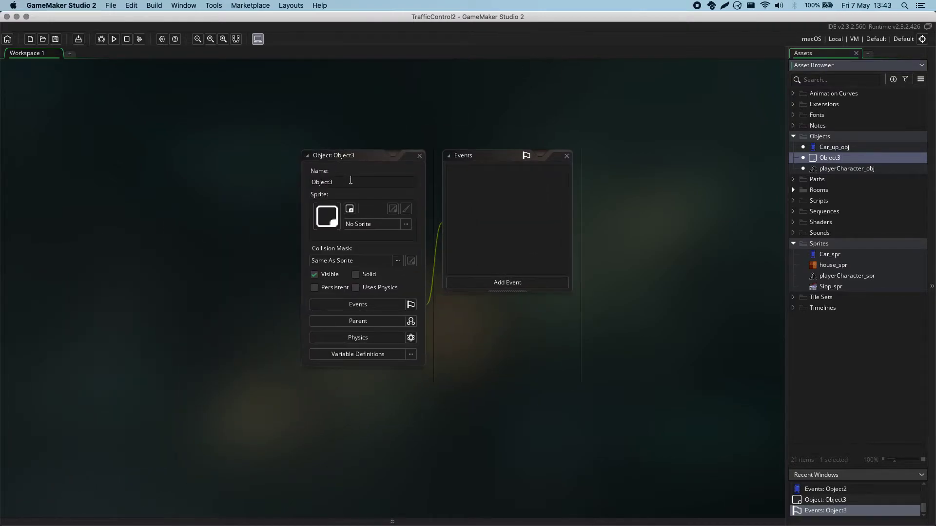
{"action": "type", "text": "Car_down_obj"}
Assign the Car_spr sprite to Car_down_obj and close the object's editor
{"action": "left_click", "coordinate": [373, 224]}
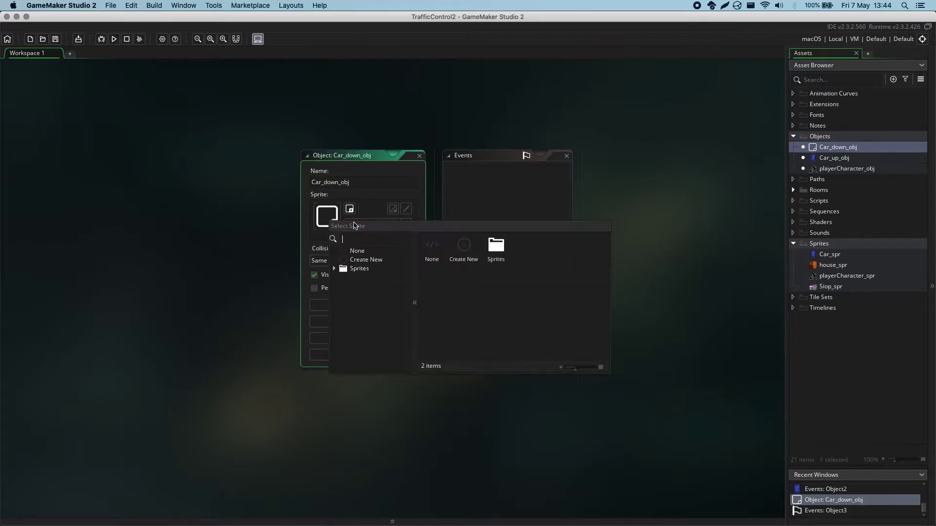
{"action": "left_click", "coordinate": [361, 269]}
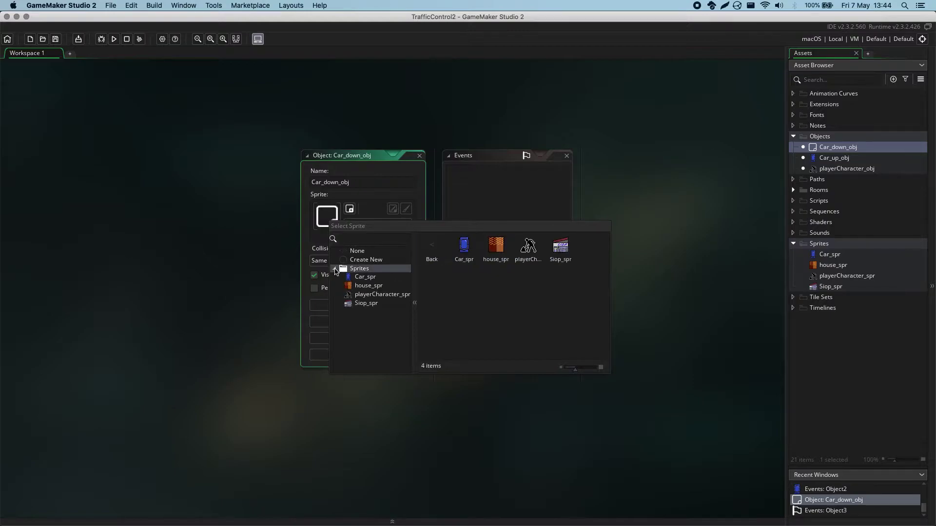
{"action": "left_click", "coordinate": [363, 277]}
{"action": "left_click", "coordinate": [419, 155]}
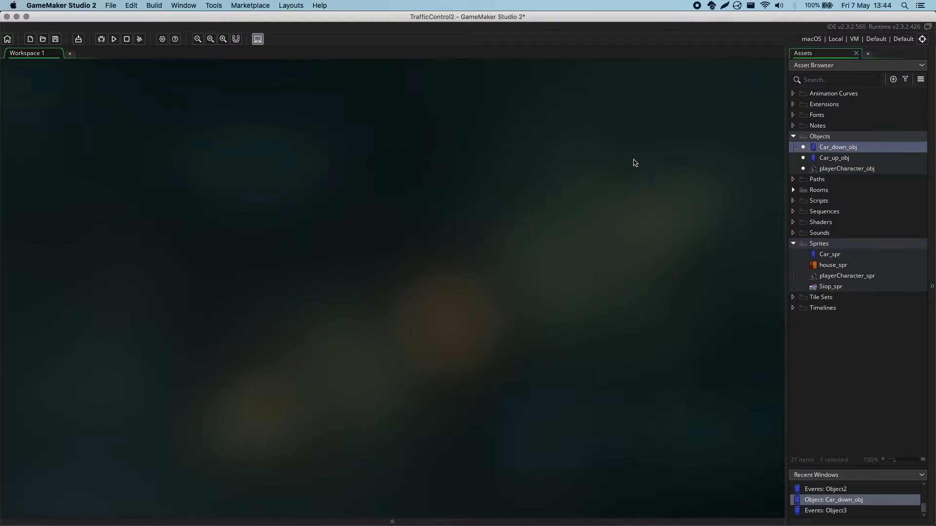
Create a new object in the Objects group and name it Siop_obj
{"action": "right_click", "coordinate": [848, 137]}
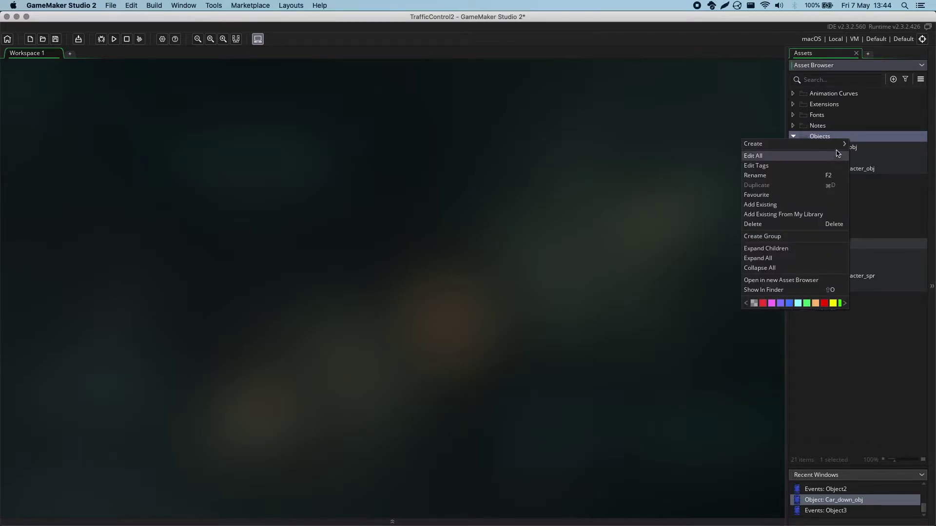
{"action": "mouse_move", "coordinate": [837, 150]}
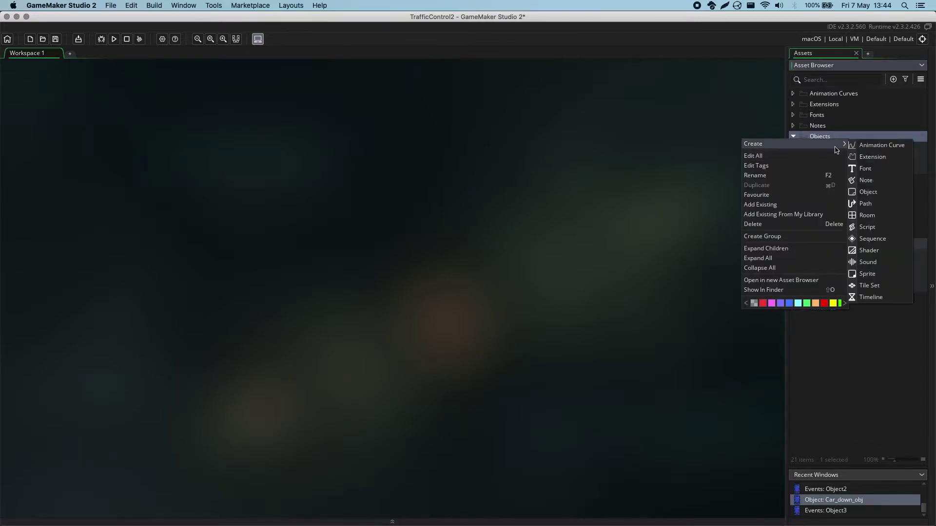
{"action": "left_click", "coordinate": [872, 192]}
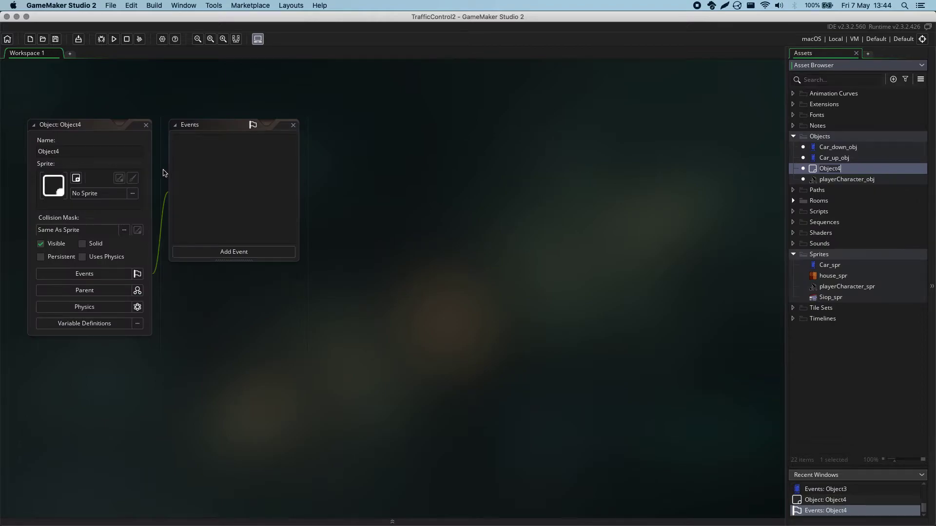
{"action": "left_click", "coordinate": [281, 177]}
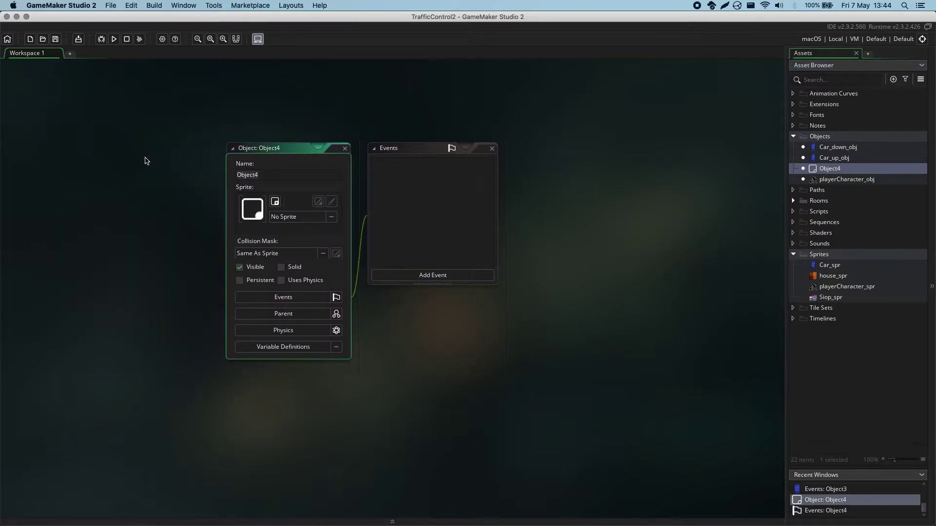
{"action": "type", "text": "Siop_obj"}
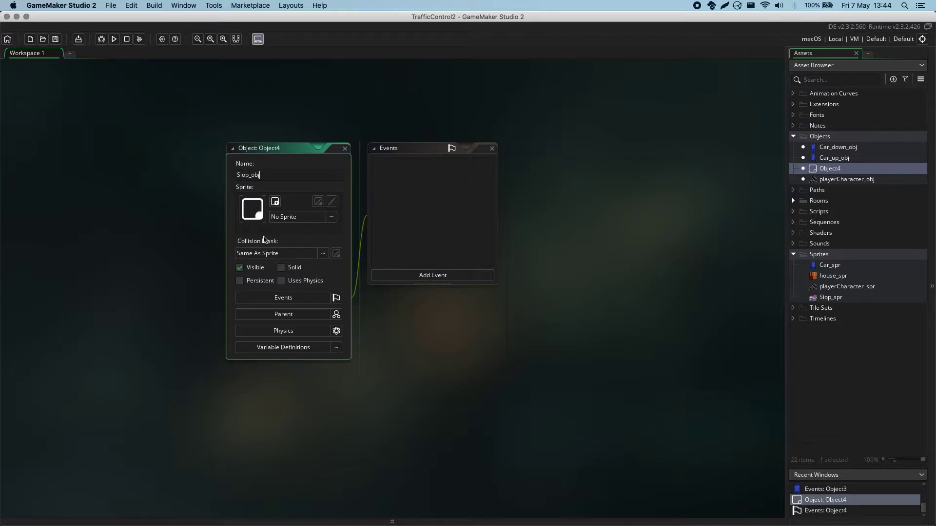
Assign the Siop_spr sprite to Siop_obj and close the object's editor
{"action": "left_click", "coordinate": [305, 217]}
{"action": "left_click", "coordinate": [287, 263]}
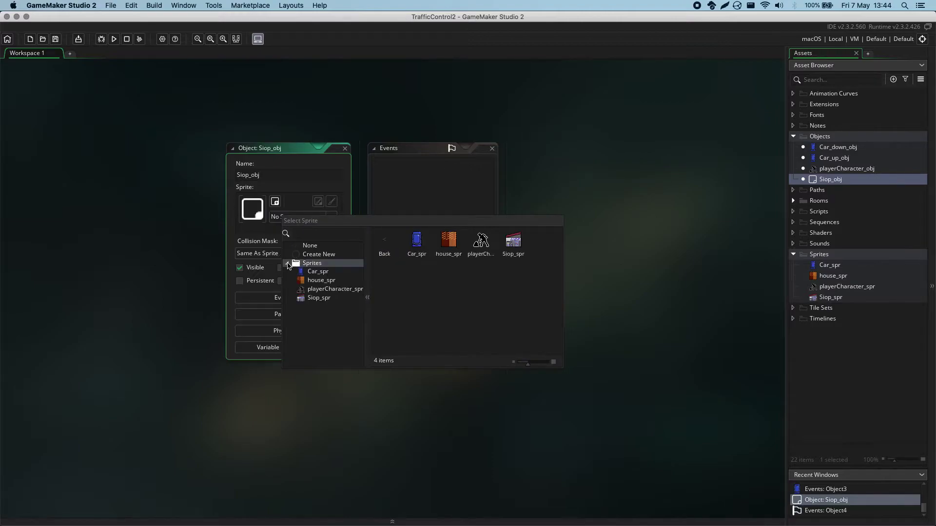
{"action": "left_click", "coordinate": [328, 300]}
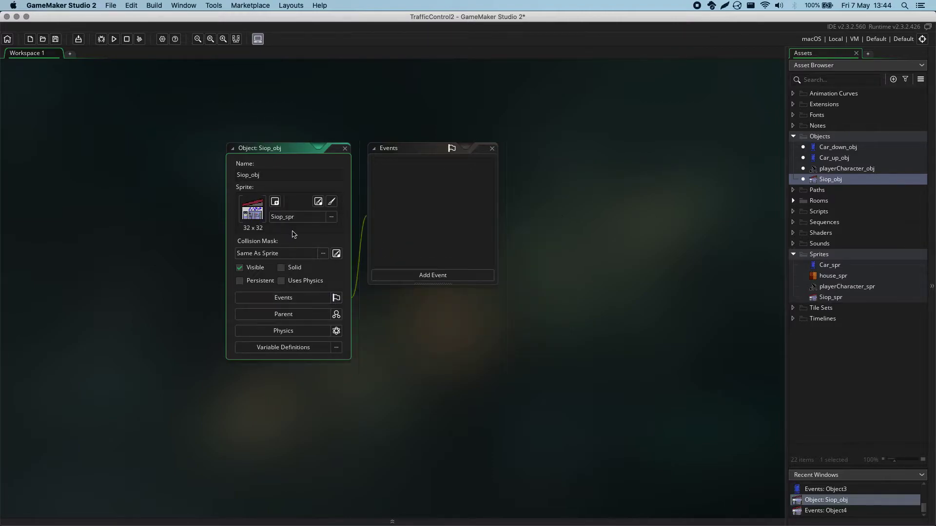
{"action": "left_click", "coordinate": [344, 149]}
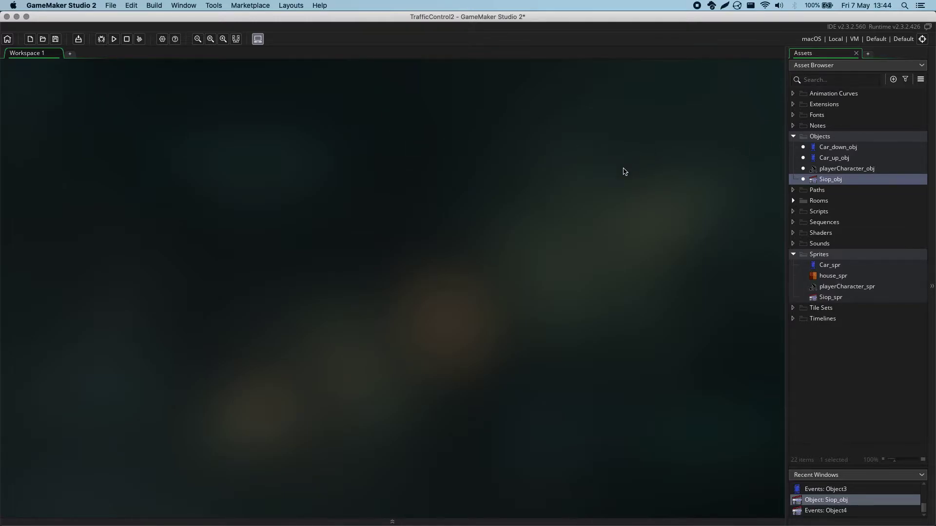
Create a new object in the Objects group and name it House_obj
{"action": "left_click", "coordinate": [815, 138]}
{"action": "right_click", "coordinate": [815, 137]}
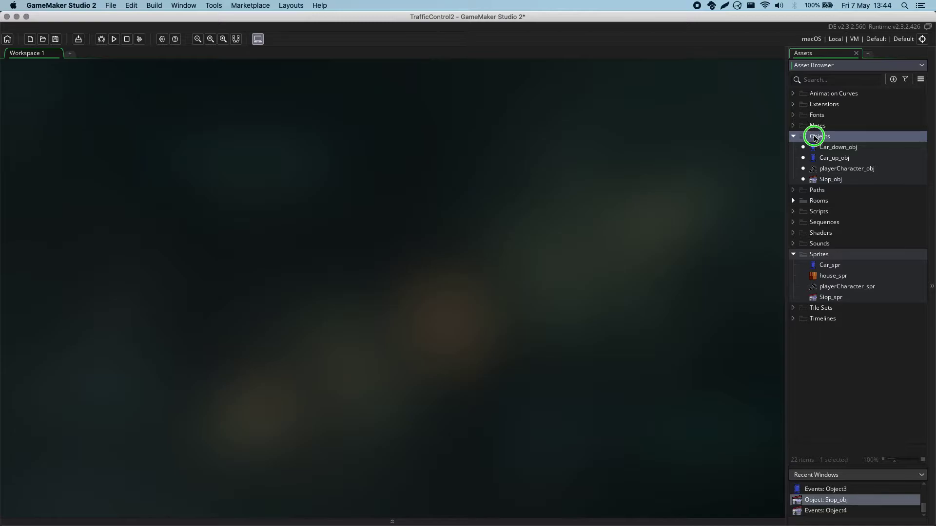
{"action": "mouse_move", "coordinate": [838, 140]}
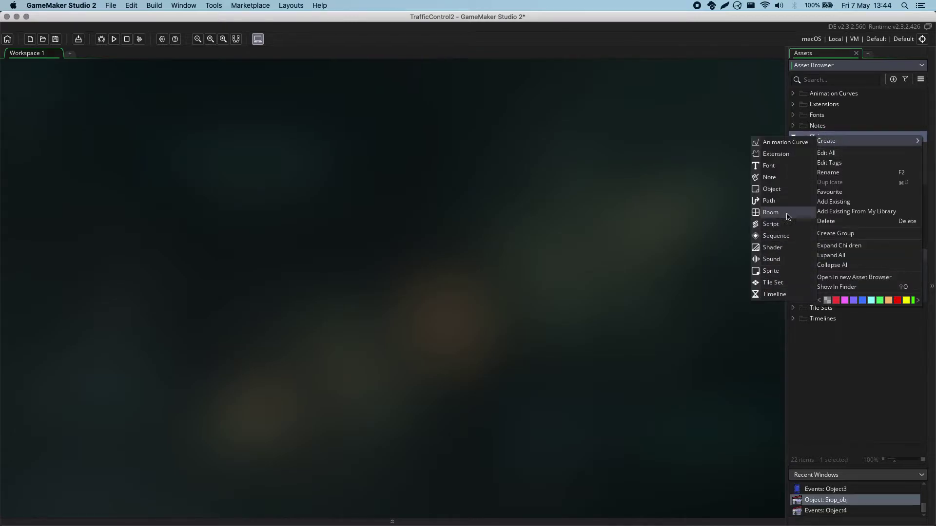
{"action": "left_click", "coordinate": [784, 190]}
{"action": "left_click", "coordinate": [173, 81]}
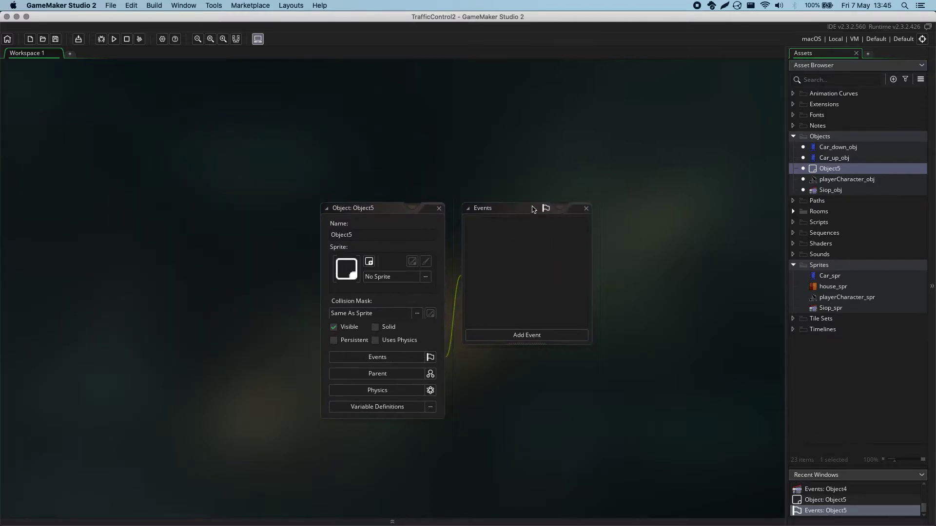
{"action": "left_click", "coordinate": [222, 39]}
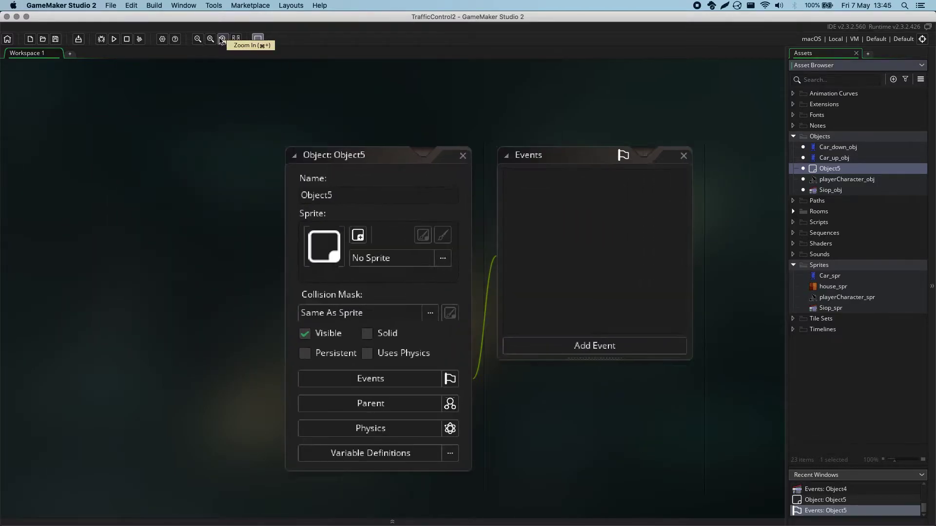
{"action": "double_click", "coordinate": [322, 154]}
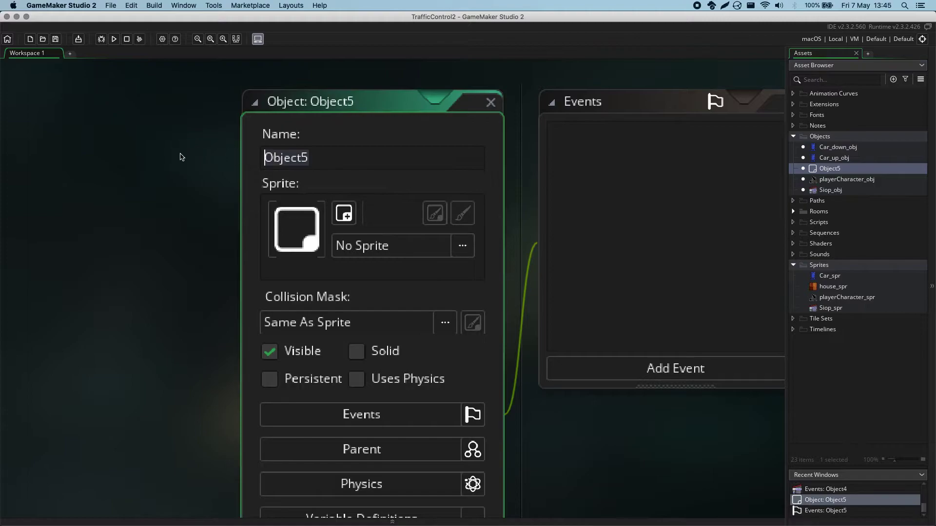
{"action": "type", "text": "House_obj"}
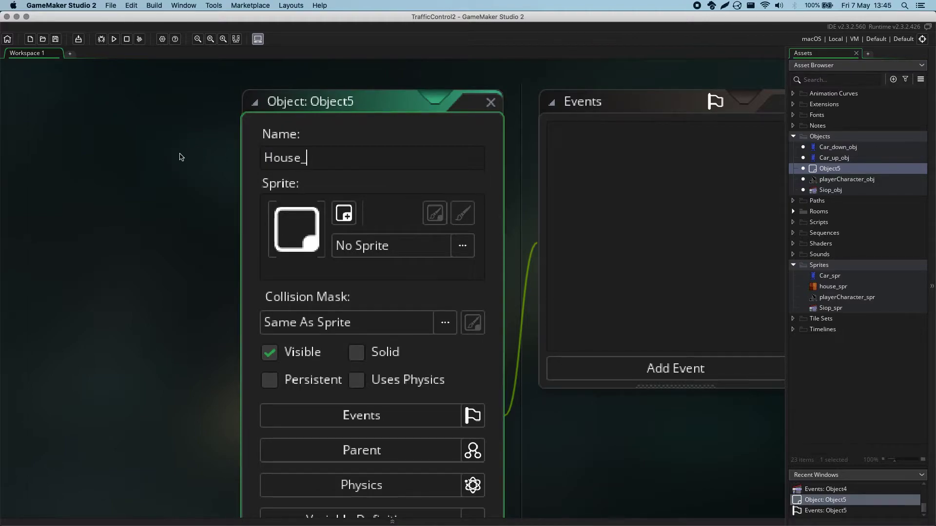
Assign the house_spr sprite to House_obj
{"action": "left_click", "coordinate": [462, 245]}
{"action": "left_click", "coordinate": [446, 285]}
{"action": "left_click", "coordinate": [482, 302]}
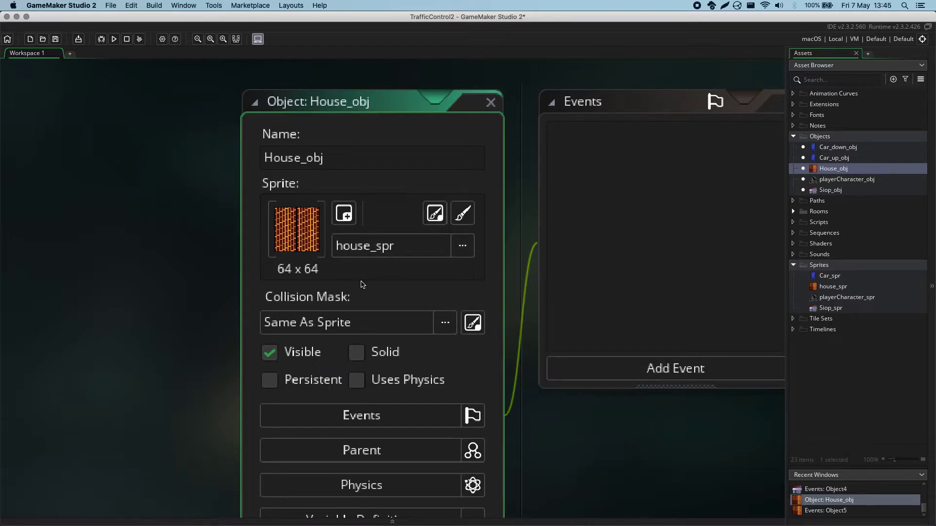
Make House_obj solid and close the object's editor
{"action": "scroll", "coordinate": [362, 285], "scroll_direction": "down", "scroll_amount": 5}
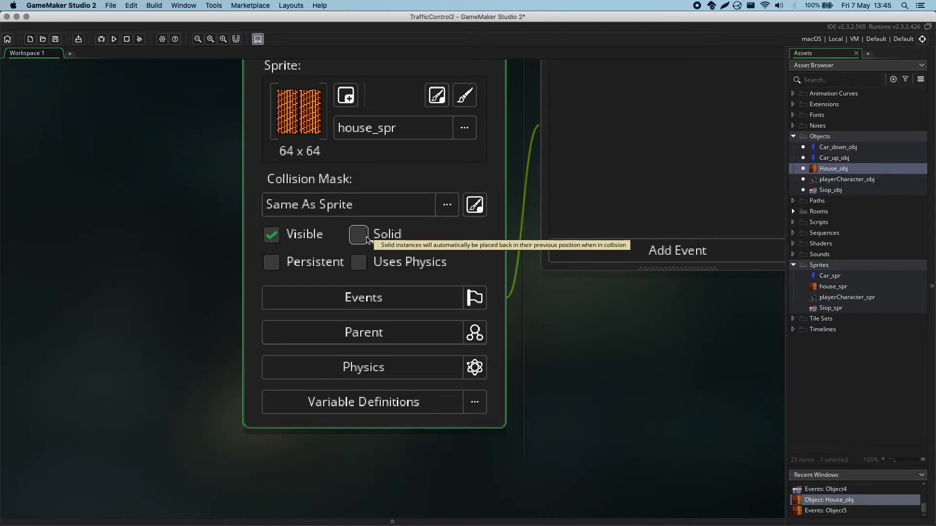
{"action": "left_click", "coordinate": [366, 239]}
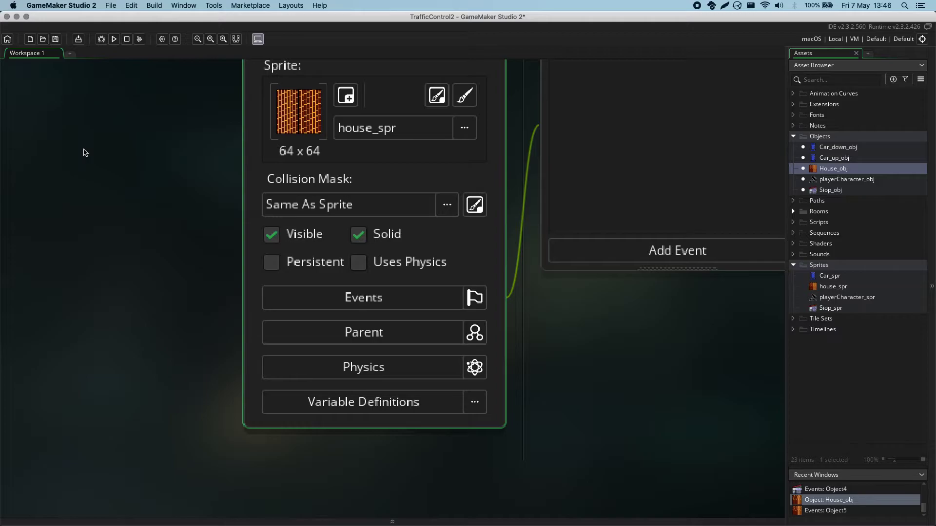
{"action": "scroll", "coordinate": [83, 153], "scroll_direction": "up", "scroll_amount": 3}
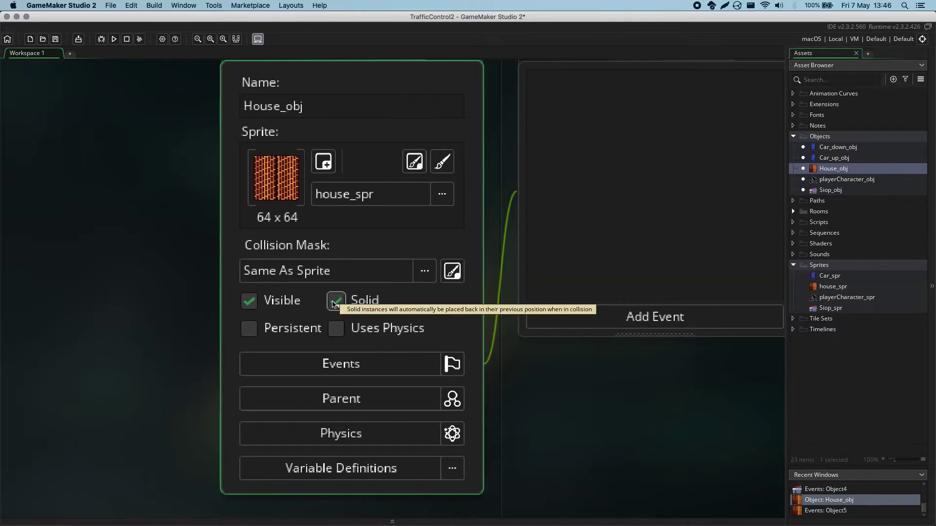
{"action": "scroll", "coordinate": [387, 310], "scroll_direction": "down", "scroll_amount": 2, "text": "ctrl"}
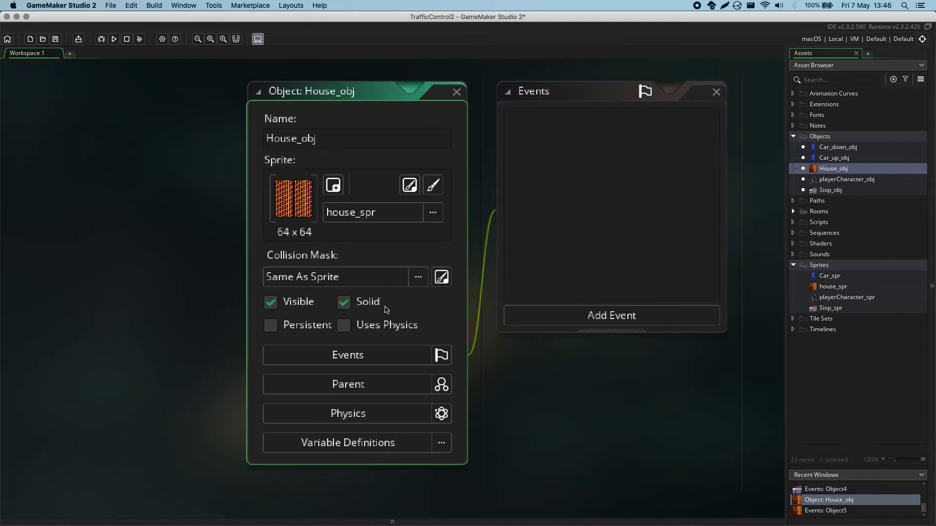
{"action": "scroll", "coordinate": [482, 203], "scroll_direction": "right", "scroll_amount": 4}
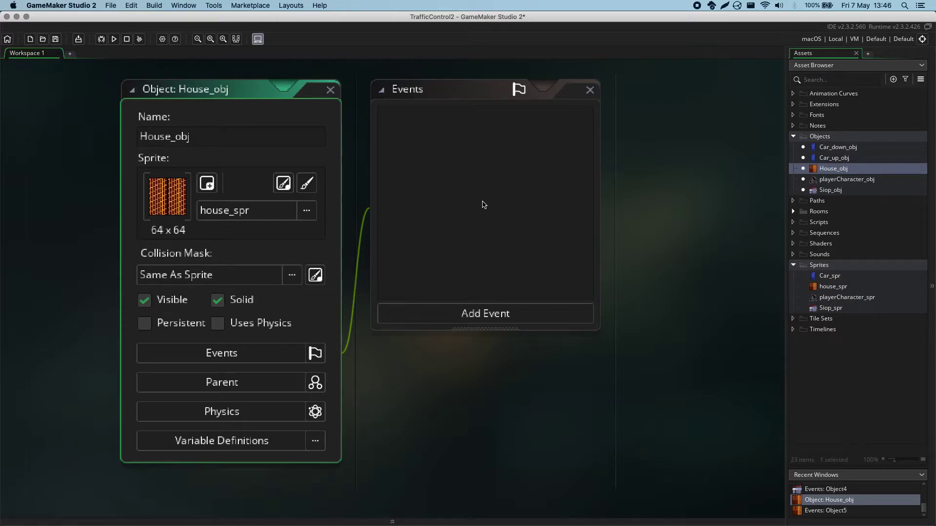
{"action": "left_click", "coordinate": [332, 93]}
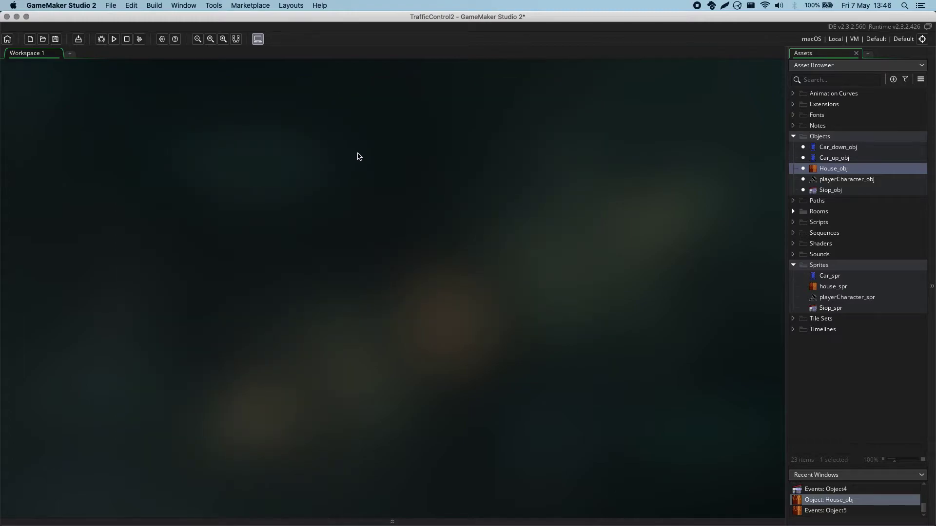
Rename Room1 in the Rooms group as Level1 and save the project
{"action": "left_click", "coordinate": [823, 212]}
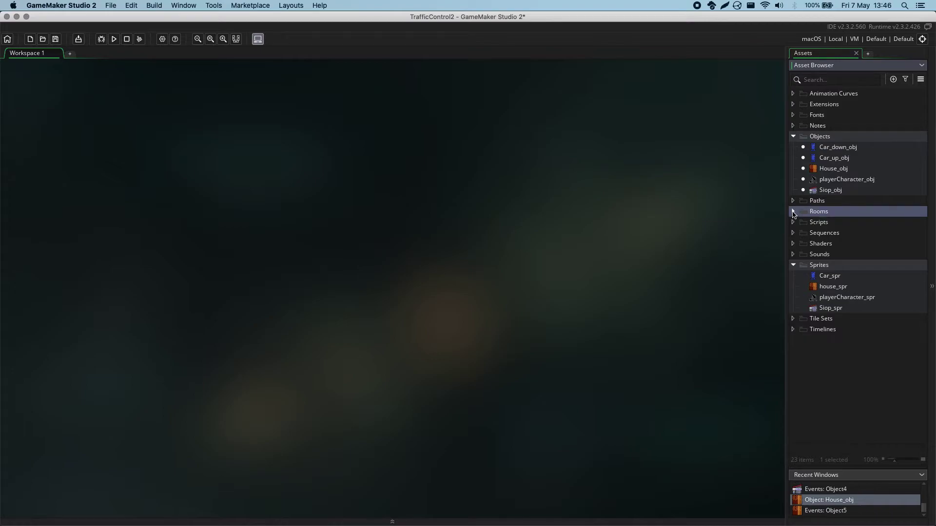
{"action": "left_click", "coordinate": [793, 214]}
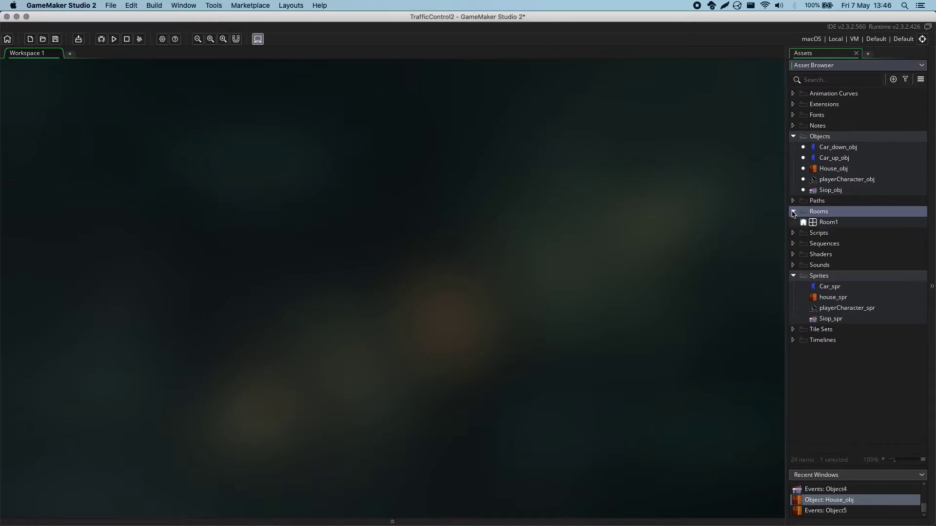
{"action": "left_click", "coordinate": [846, 221]}
{"action": "left_click", "coordinate": [844, 214]}
{"action": "left_click", "coordinate": [844, 225]}
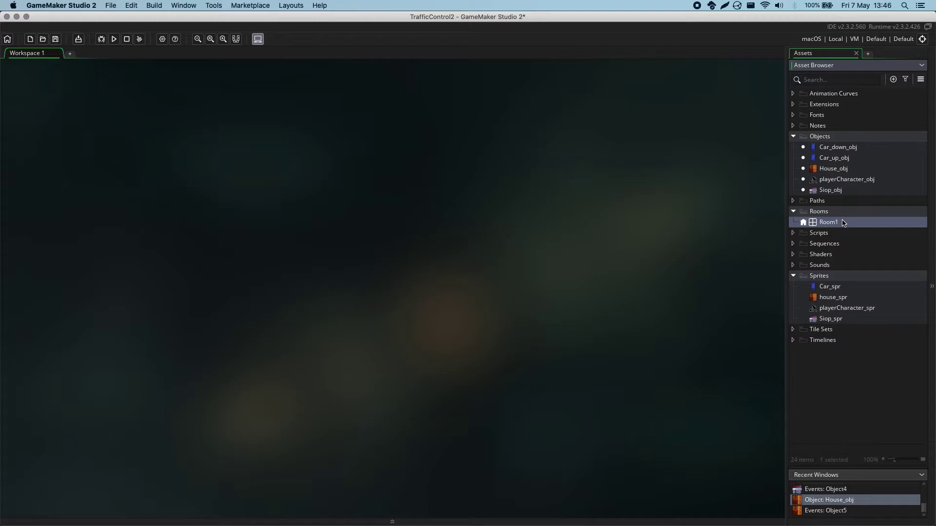
{"action": "right_click", "coordinate": [842, 224]}
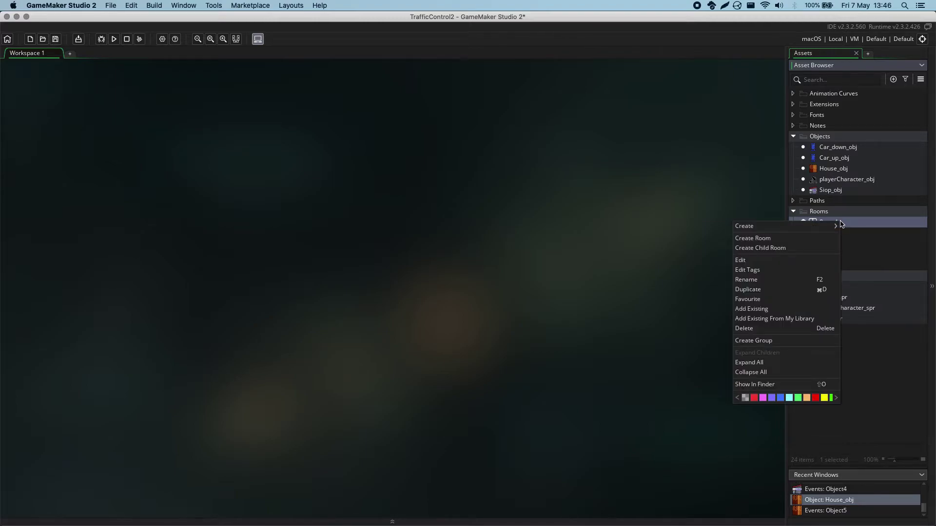
{"action": "left_click", "coordinate": [743, 281]}
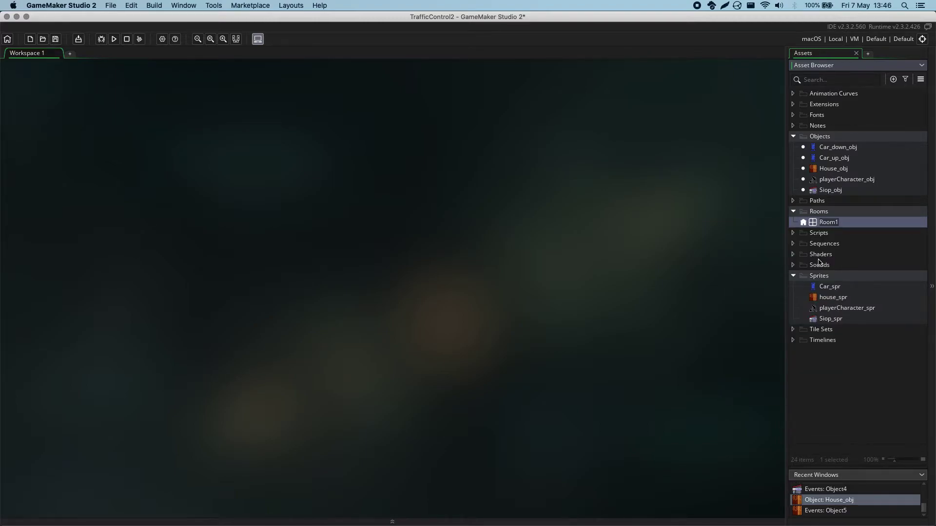
{"action": "type", "text": "Level1"}
{"action": "key", "text": "super+s"}
Open the Level1 room for editing
{"action": "left_click", "coordinate": [857, 214]}
{"action": "left_click", "coordinate": [857, 222]}
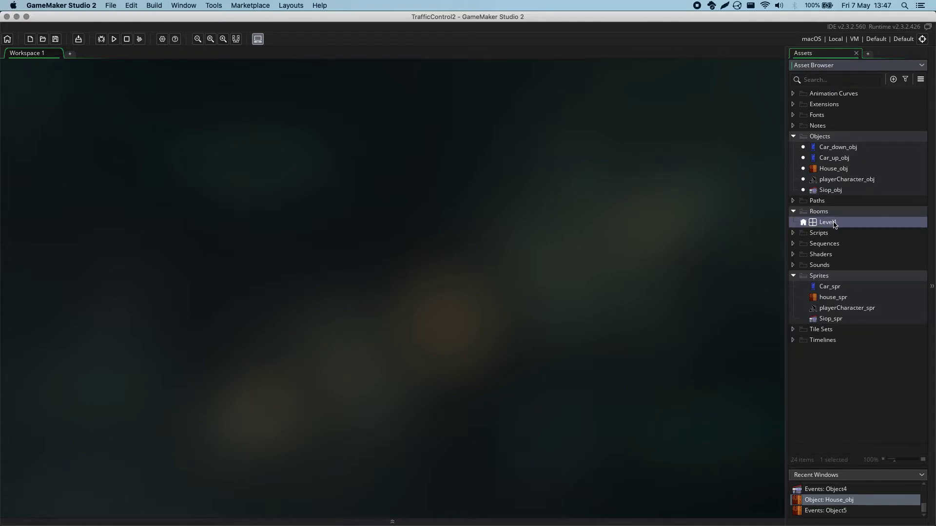
{"action": "double_click", "coordinate": [834, 223]}
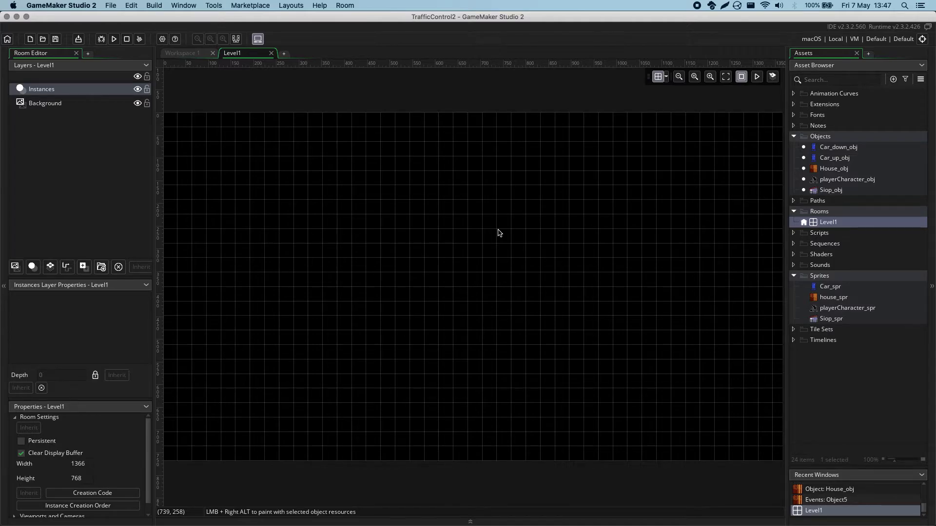
Zoom out to fit the whole Level1 room in view and enlarge the room's Properties pane to reveal all its settings
{"action": "scroll", "coordinate": [536, 256], "scroll_direction": "down", "scroll_amount": 1}
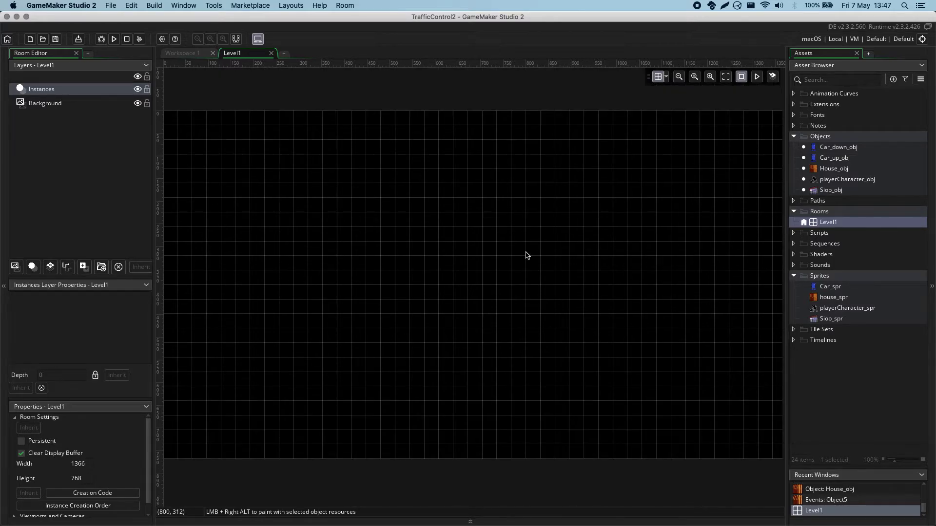
{"action": "left_click", "coordinate": [678, 76]}
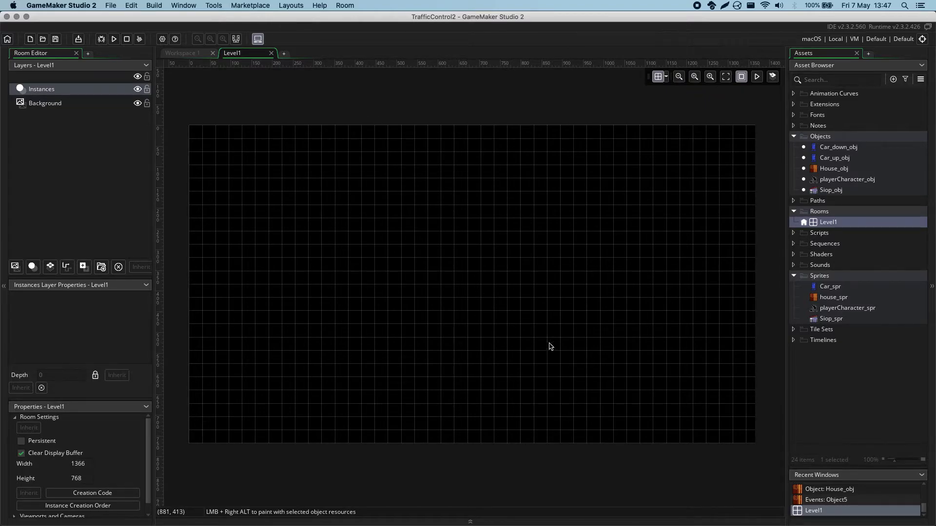
{"action": "left_click", "coordinate": [658, 77]}
{"action": "left_click", "coordinate": [658, 78]}
{"action": "left_click_drag", "start_coordinate": [105, 278], "coordinate": [115, 191]}
{"action": "left_click_drag", "start_coordinate": [105, 399], "coordinate": [118, 267]}
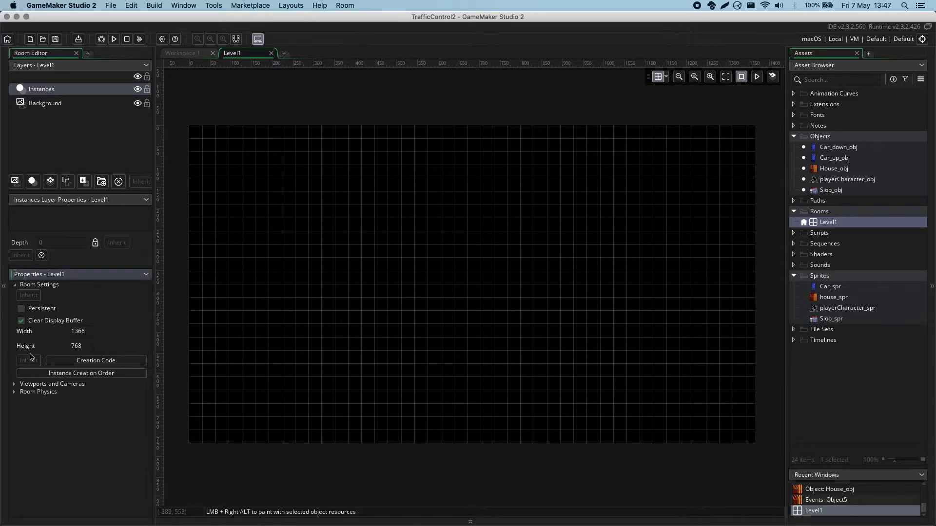
Set the Level1 room's width to 1920 and its height to 1080
{"action": "left_click", "coordinate": [66, 347]}
{"action": "left_click", "coordinate": [42, 327]}
{"action": "left_click", "coordinate": [65, 348]}
{"action": "left_click", "coordinate": [88, 330]}
{"action": "left_click", "coordinate": [68, 331]}
{"action": "left_click", "coordinate": [64, 343]}
{"action": "left_click", "coordinate": [42, 326]}
{"action": "left_click", "coordinate": [60, 329]}
{"action": "left_click", "coordinate": [49, 339]}
{"action": "left_click", "coordinate": [92, 327]}
{"action": "key", "text": "Tab"}
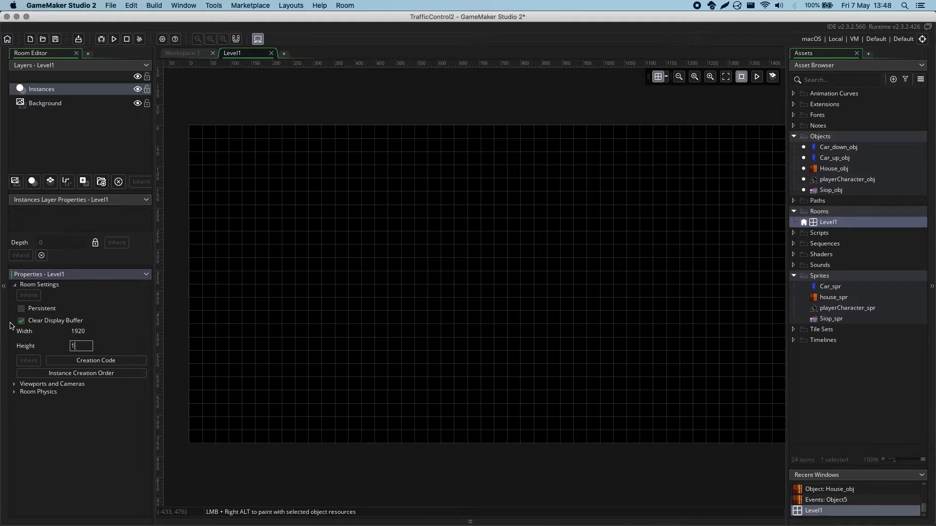
{"action": "type", "text": "1080"}
{"action": "left_click", "coordinate": [88, 433]}
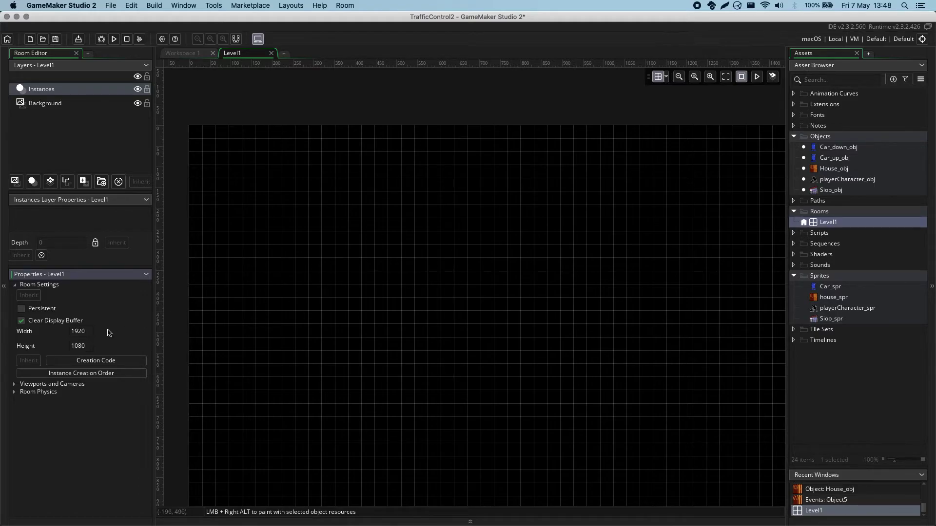
Restore the room size by setting the height to 768 and the width to 1366
{"action": "left_click", "coordinate": [89, 346]}
{"action": "type", "text": "768"}
{"action": "key", "text": "Return"}
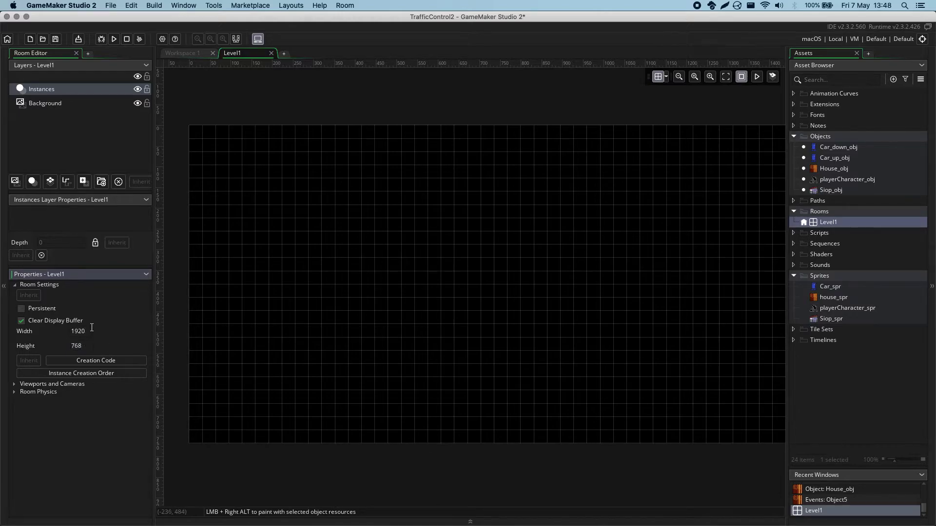
{"action": "type", "text": "1366"}
{"action": "key", "text": "Return"}
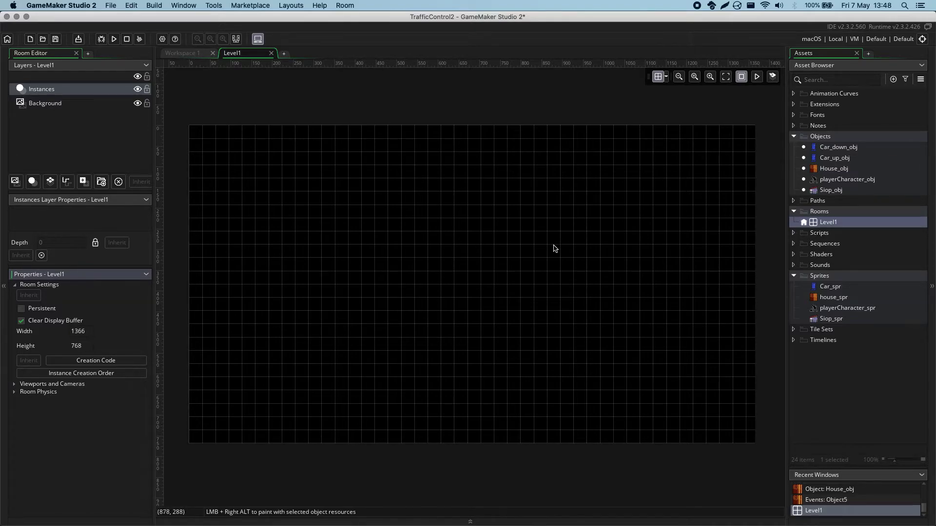
Select the Background layer, enlarge its properties pane and look at the sprite choices without assigning one
{"action": "left_click", "coordinate": [39, 143]}
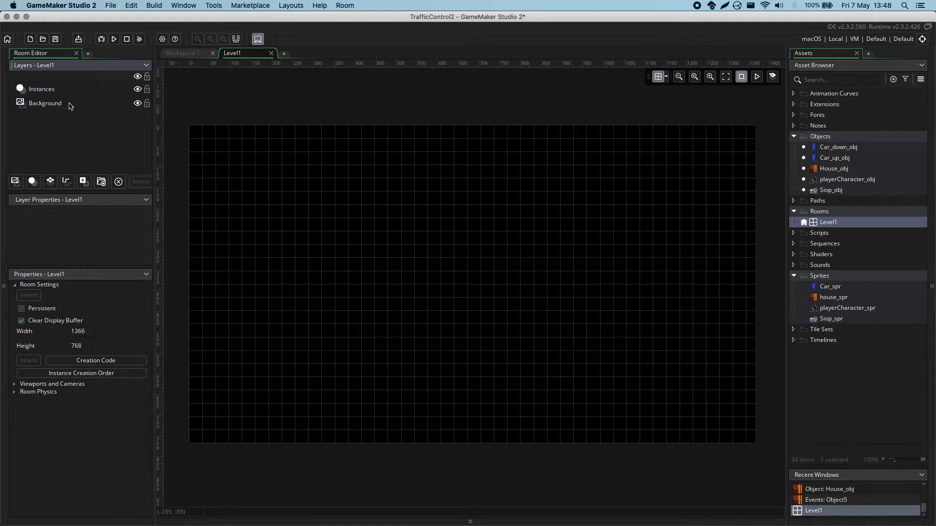
{"action": "left_click", "coordinate": [43, 104]}
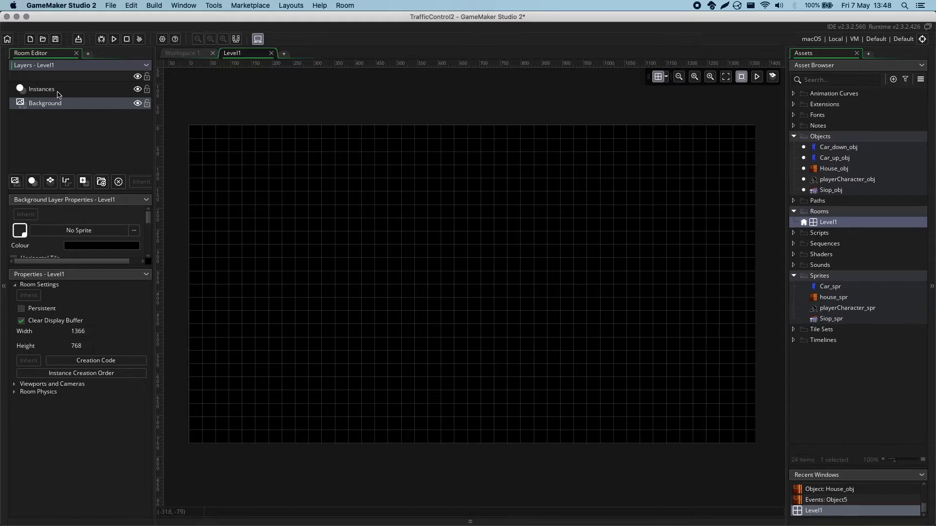
{"action": "left_click_drag", "start_coordinate": [93, 268], "coordinate": [81, 411]}
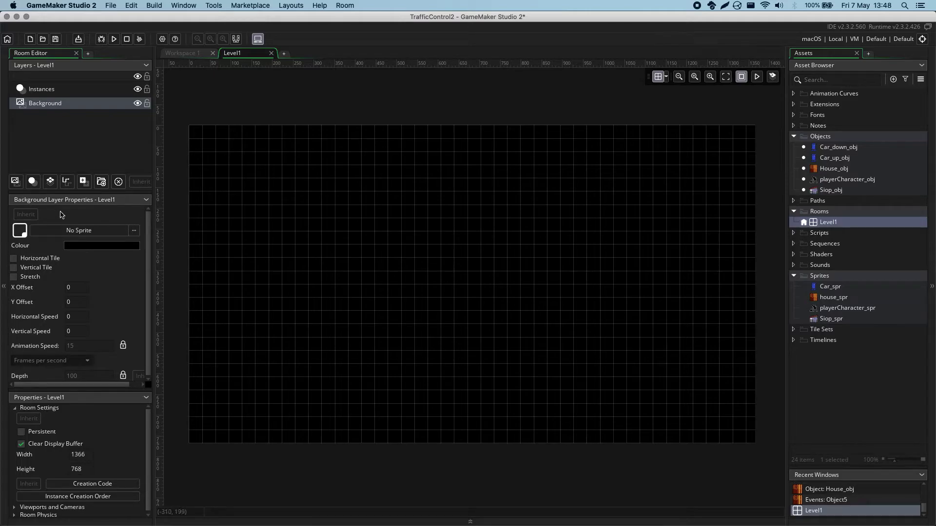
{"action": "left_click", "coordinate": [133, 231]}
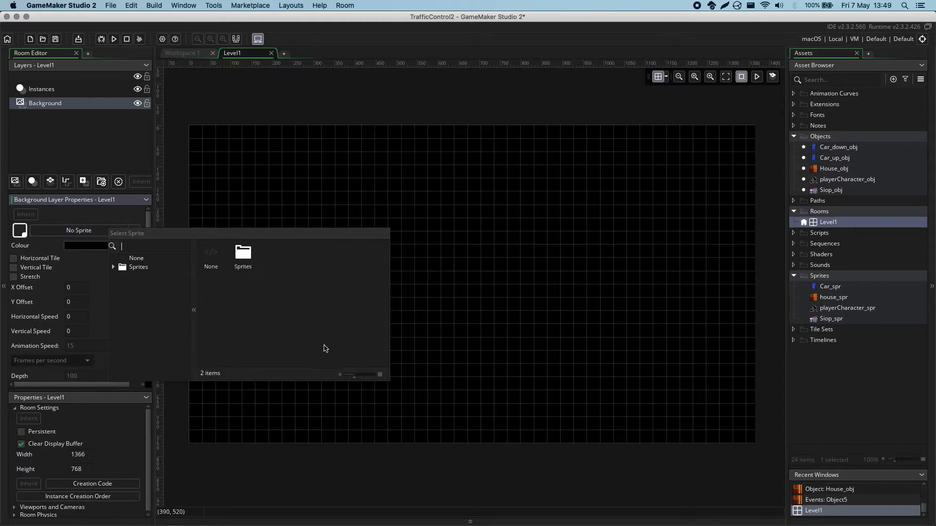
{"action": "left_click", "coordinate": [102, 217]}
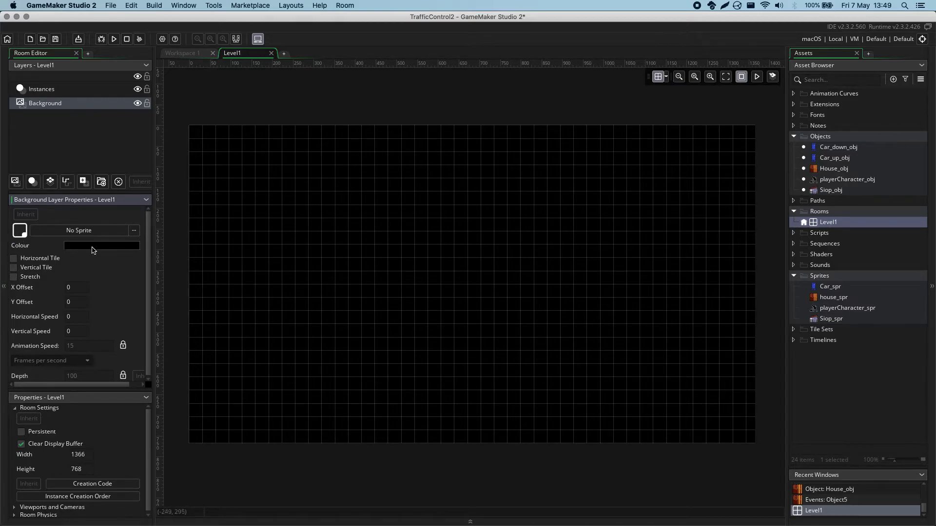
Set the Background layer's colour to a muted grey-blue
{"action": "left_click", "coordinate": [79, 250]}
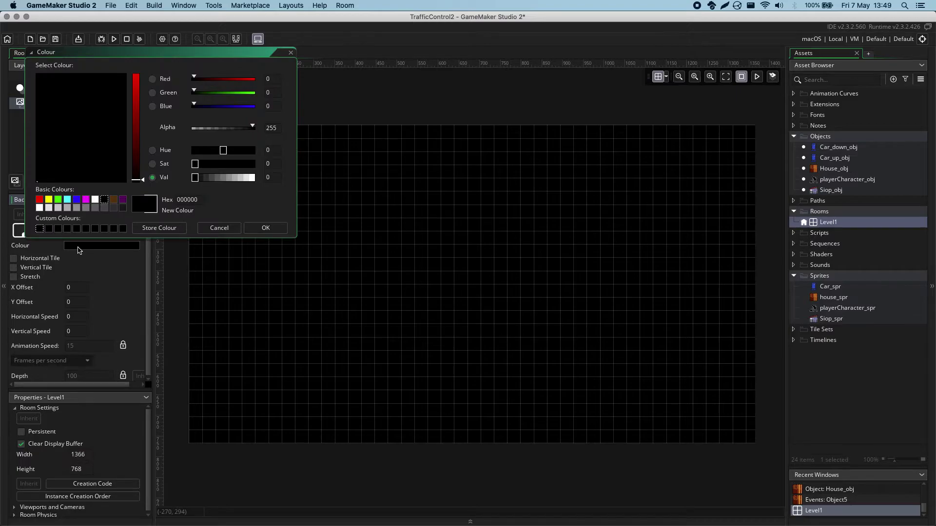
{"action": "left_click_drag", "start_coordinate": [146, 54], "coordinate": [192, 96]}
{"action": "left_click_drag", "start_coordinate": [182, 221], "coordinate": [137, 202]}
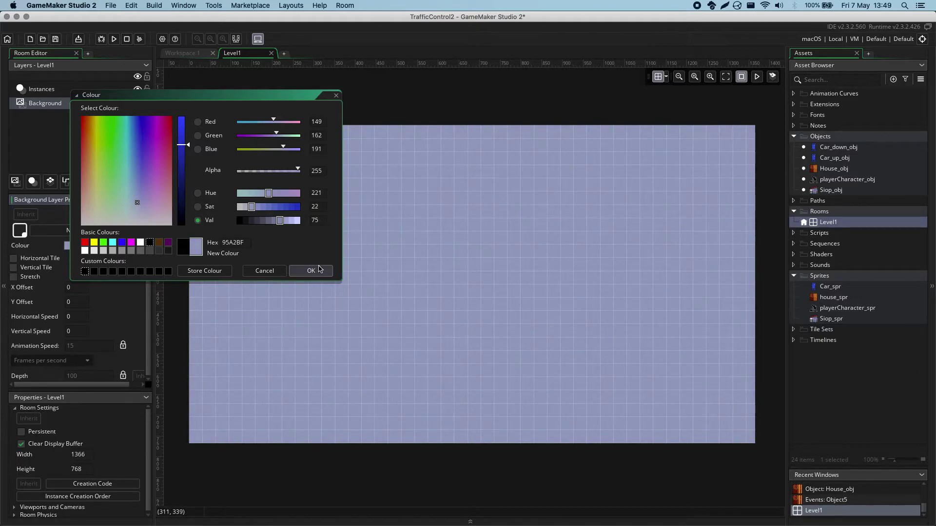
{"action": "left_click_drag", "start_coordinate": [136, 200], "coordinate": [134, 199]}
{"action": "left_click_drag", "start_coordinate": [184, 145], "coordinate": [184, 157]}
{"action": "left_click", "coordinate": [300, 270]}
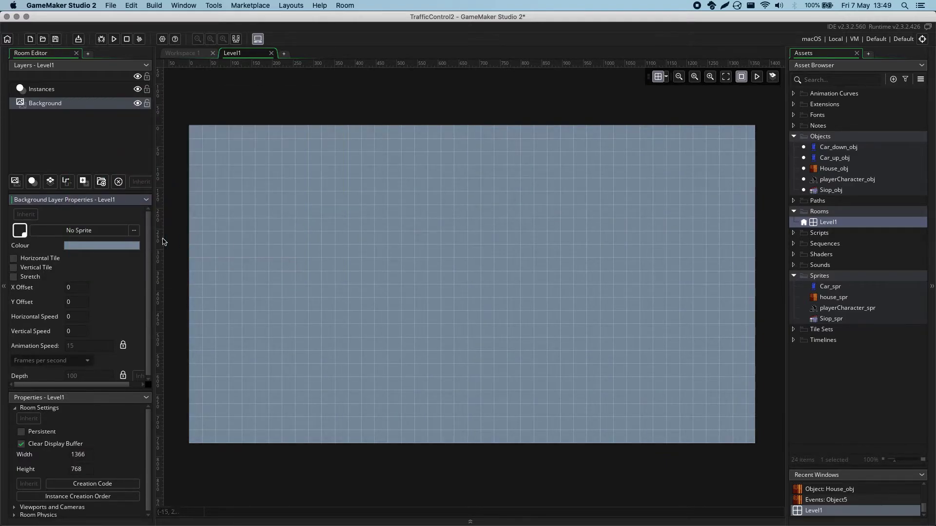
Place an instance of playerCharacter_obj on the Instances layer in the left half of the room, at (192, 352)
{"action": "left_click", "coordinate": [53, 103]}
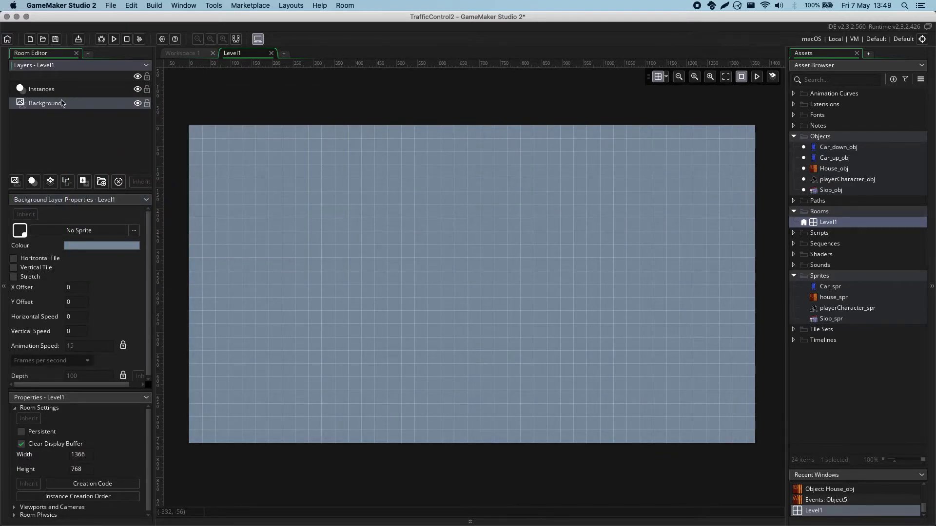
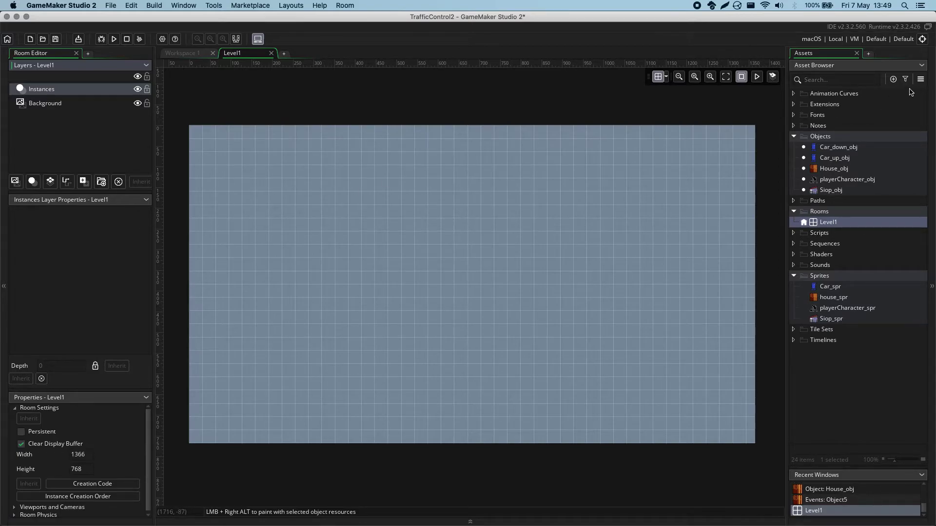
{"action": "left_click", "coordinate": [836, 157]}
{"action": "left_click", "coordinate": [839, 169]}
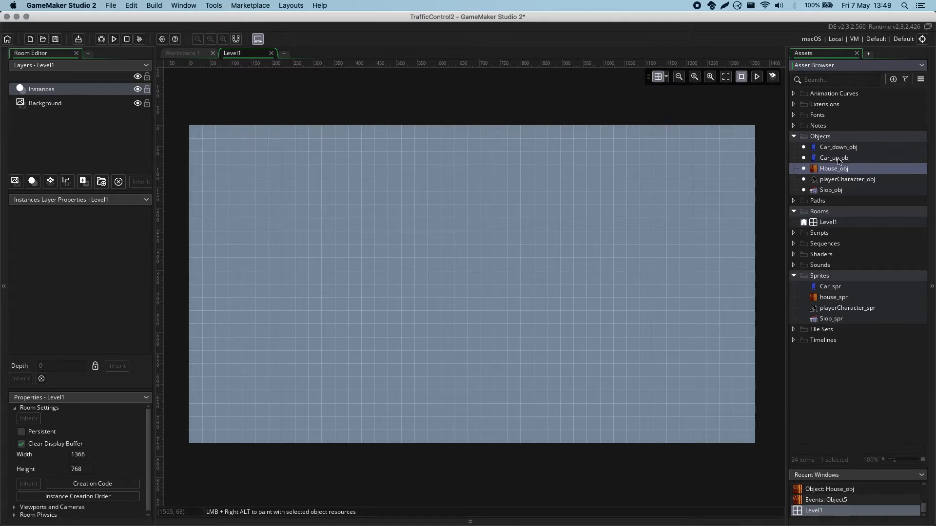
{"action": "left_click", "coordinate": [839, 180]}
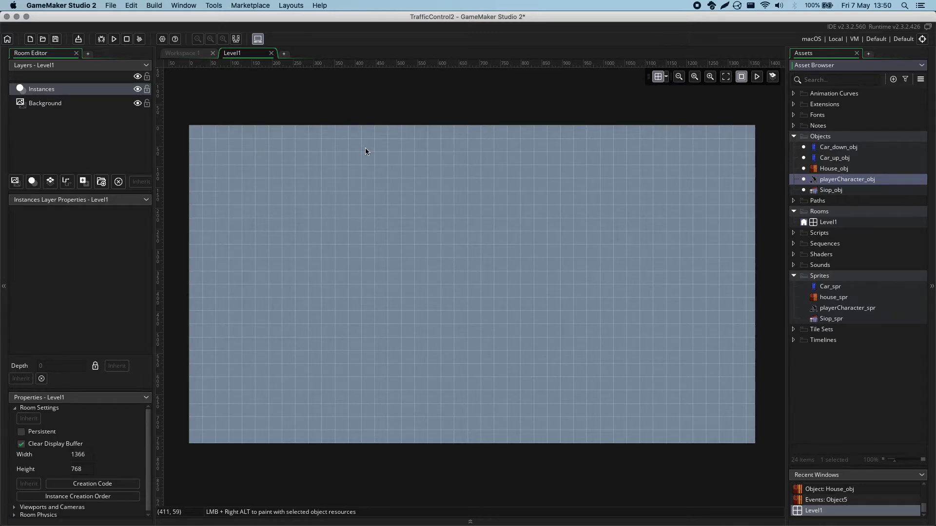
{"action": "left_click", "coordinate": [840, 169]}
{"action": "left_click", "coordinate": [840, 180]}
{"action": "left_click", "coordinate": [835, 168]}
{"action": "left_click", "coordinate": [834, 179]}
{"action": "left_click", "coordinate": [828, 138]}
{"action": "left_click", "coordinate": [830, 181]}
{"action": "left_click_drag", "start_coordinate": [856, 182], "coordinate": [273, 281]}
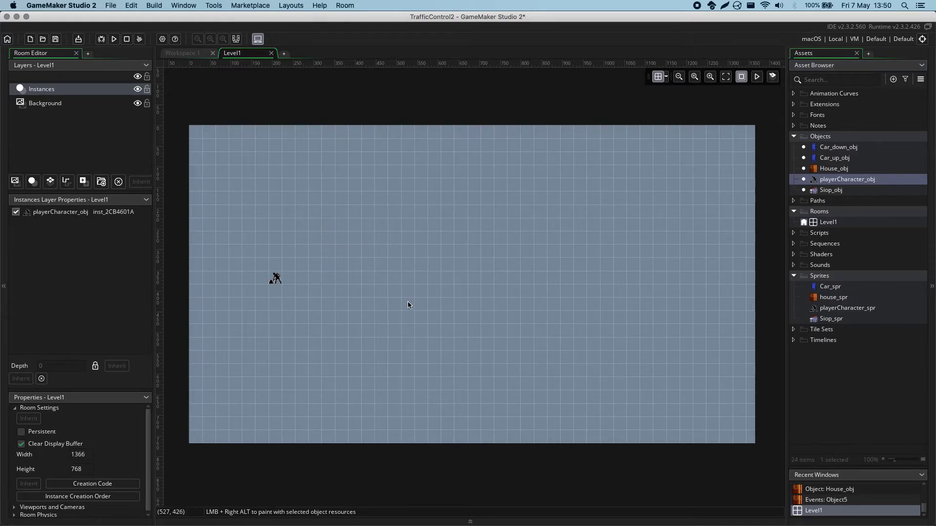
Select the placed player instance in the room and check its matching entry in the instance list
{"action": "left_click", "coordinate": [276, 281]}
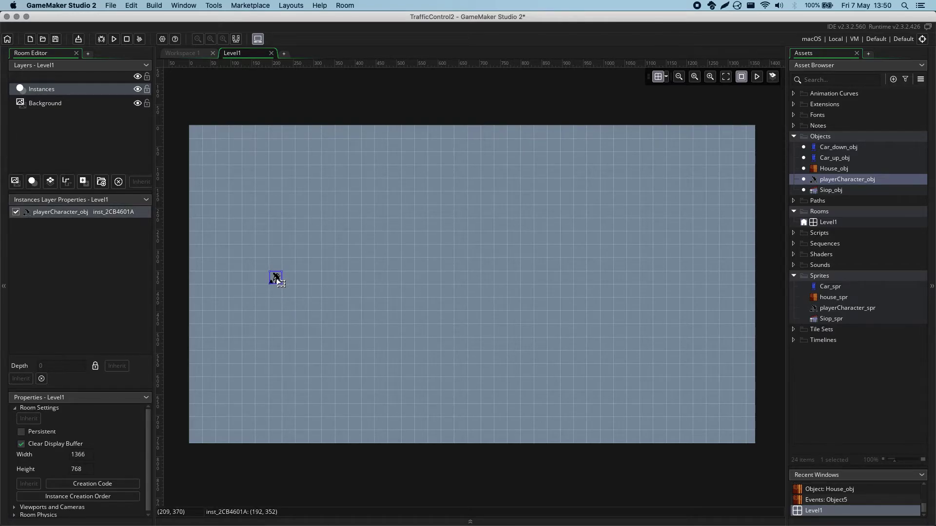
{"action": "left_click", "coordinate": [319, 109]}
{"action": "left_click", "coordinate": [275, 278]}
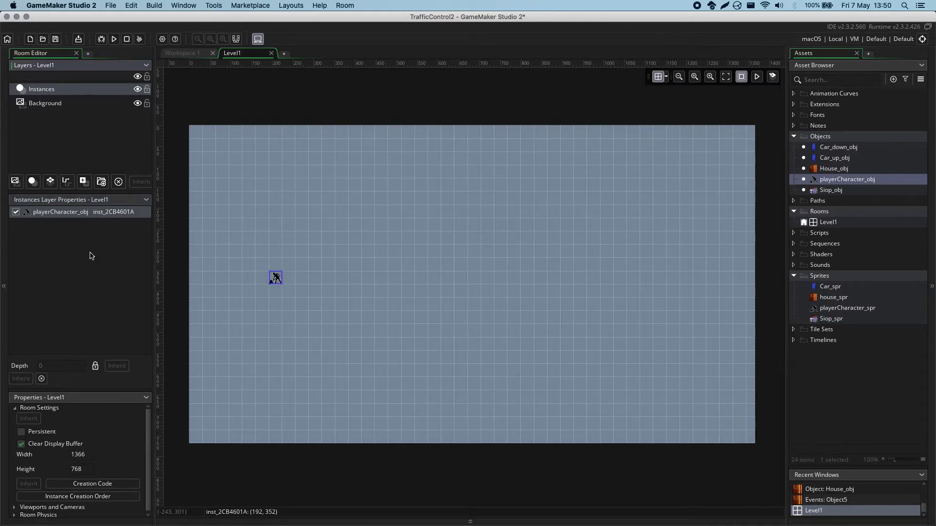
{"action": "left_click", "coordinate": [67, 220]}
{"action": "left_click", "coordinate": [281, 284]}
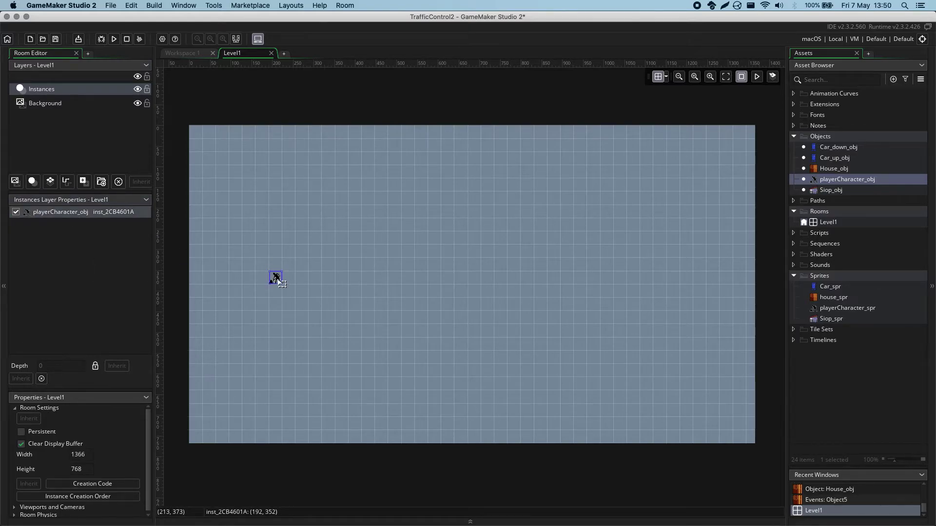
{"action": "left_click", "coordinate": [101, 266]}
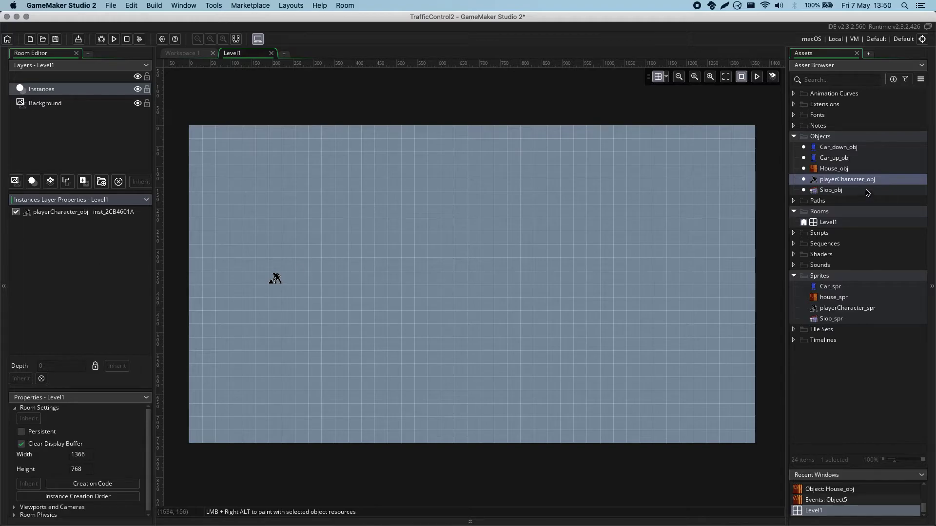
Place a second playerCharacter_obj instance at (320, 384) and compare the two entries in the instance list
{"action": "left_click_drag", "start_coordinate": [851, 179], "coordinate": [330, 284]}
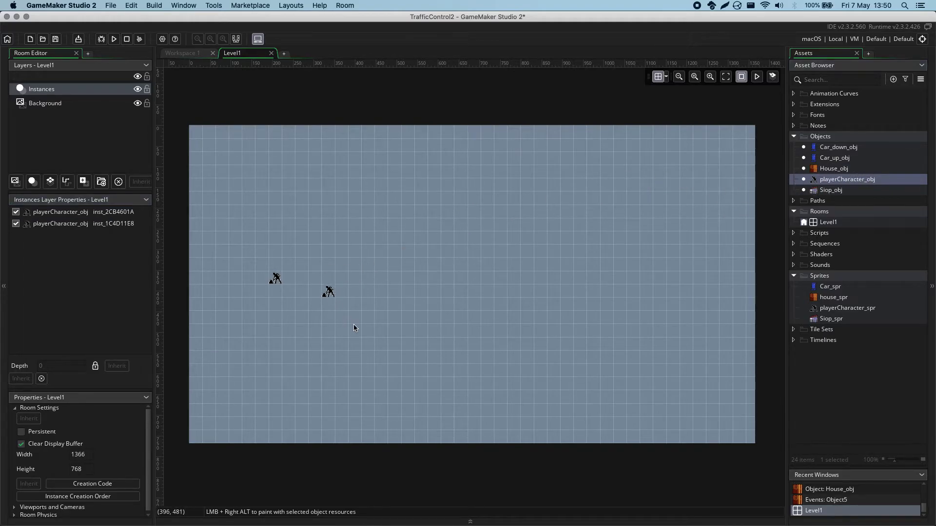
{"action": "left_click", "coordinate": [78, 223]}
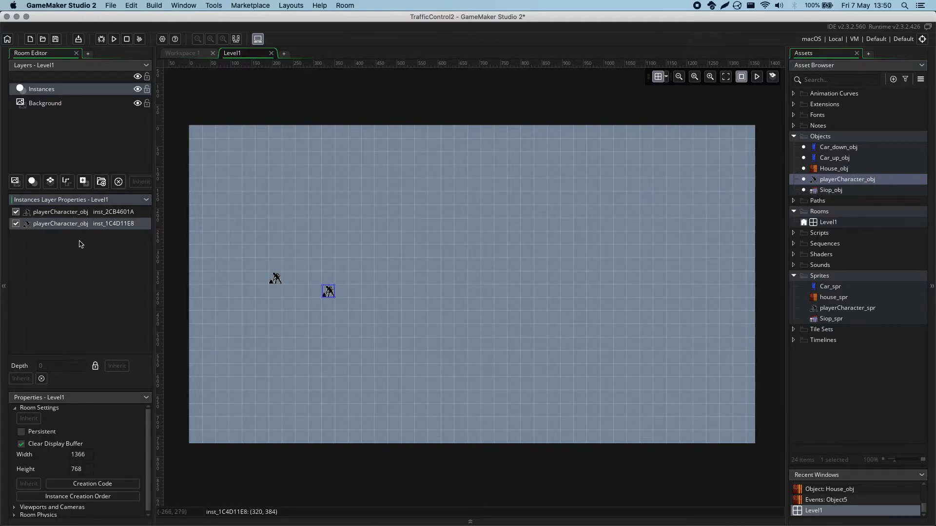
{"action": "left_click", "coordinate": [76, 215]}
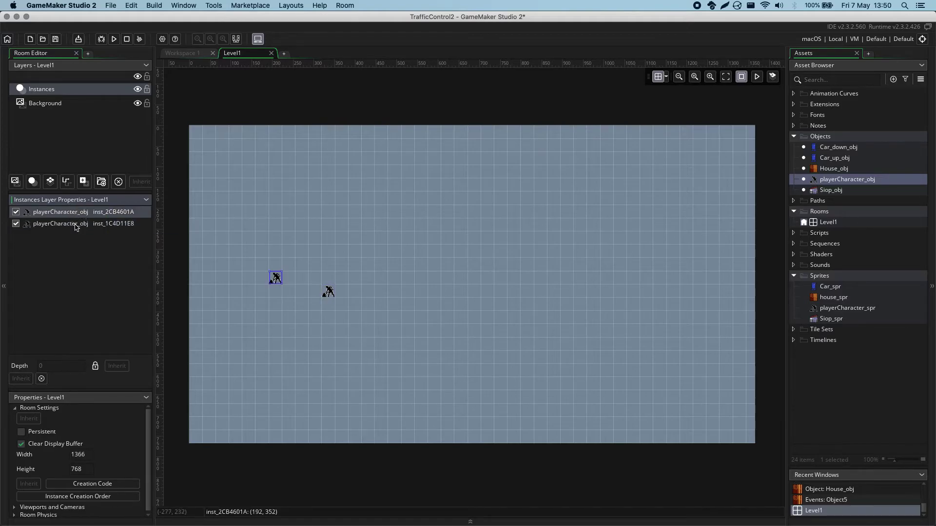
Switch between the two player instances in the list and delete the second one at (320, 384)
{"action": "left_click", "coordinate": [76, 222]}
{"action": "left_click", "coordinate": [75, 215]}
{"action": "left_click", "coordinate": [73, 225]}
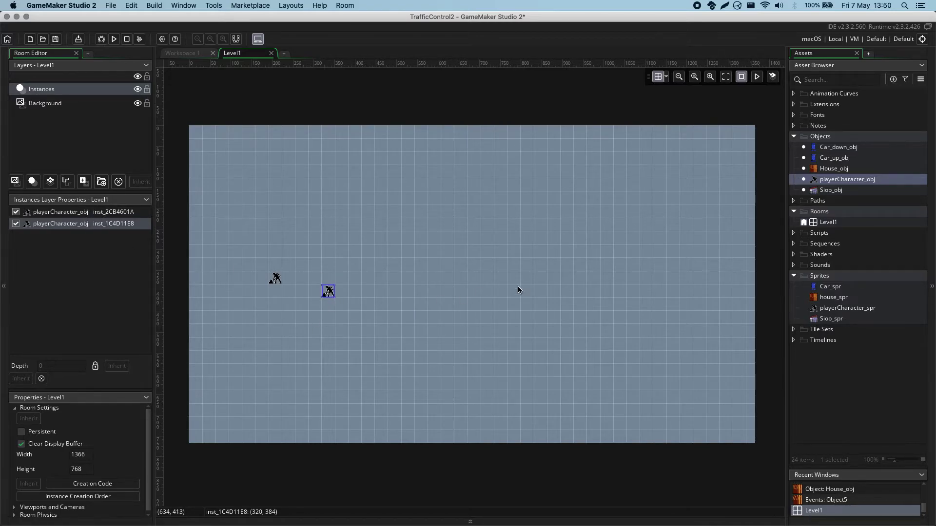
{"action": "key", "text": "Delete"}
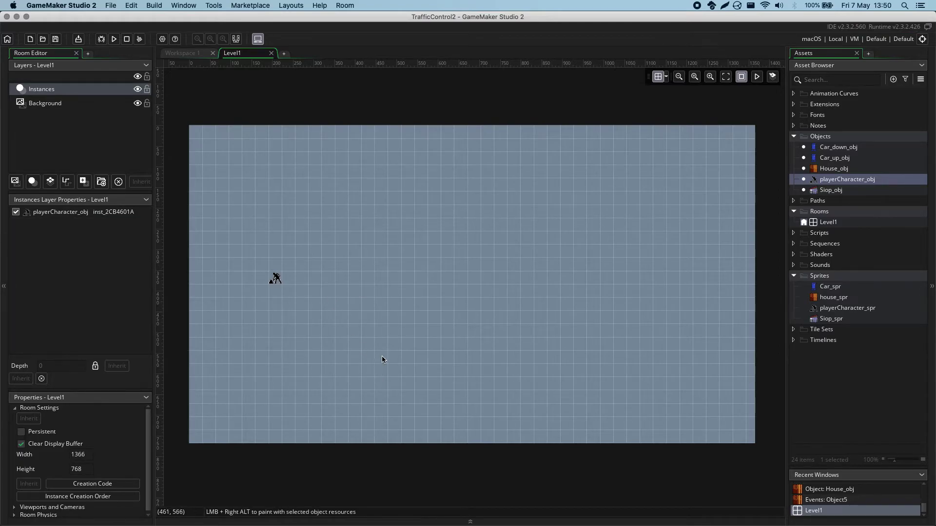
Place an instance of House_obj in the room's upper-left corner at (0, 0)
{"action": "left_click", "coordinate": [844, 170]}
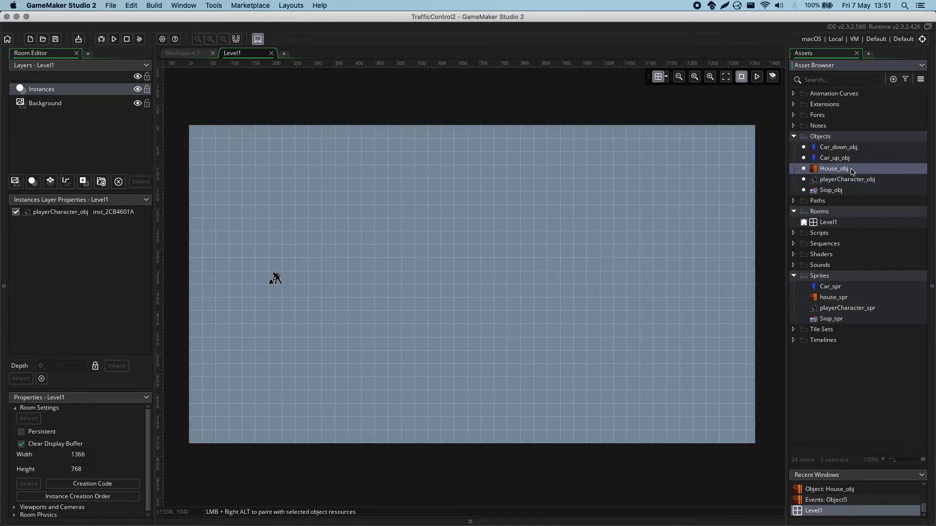
{"action": "left_click_drag", "start_coordinate": [852, 171], "coordinate": [201, 135]}
{"action": "left_click", "coordinate": [820, 173]}
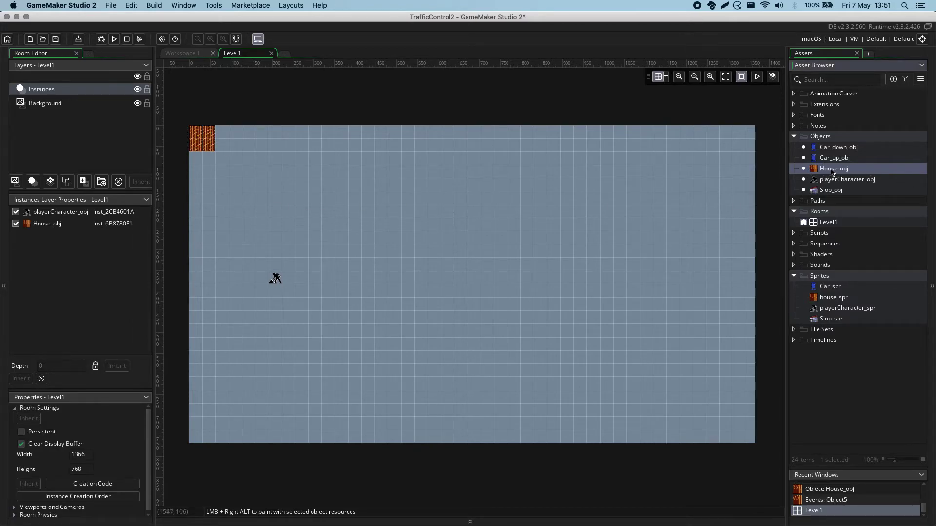
Move the house to the upper middle of the room at (640, 192) and select it
{"action": "left_click_drag", "start_coordinate": [209, 144], "coordinate": [475, 220]}
{"action": "left_click", "coordinate": [488, 298]}
{"action": "left_click", "coordinate": [462, 221]}
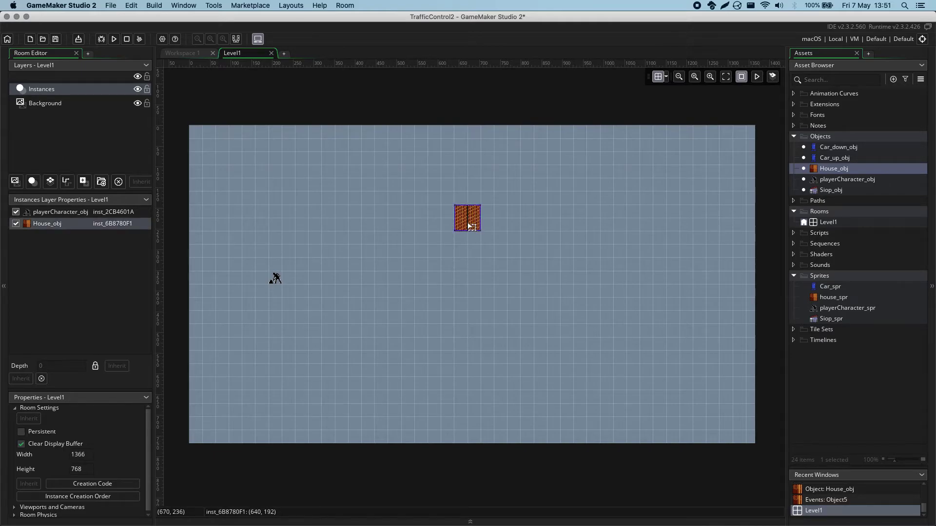
Return the house to the room's upper-left corner at (0, 0) and scale it to about 160 by 160
{"action": "left_click_drag", "start_coordinate": [481, 232], "coordinate": [251, 162]}
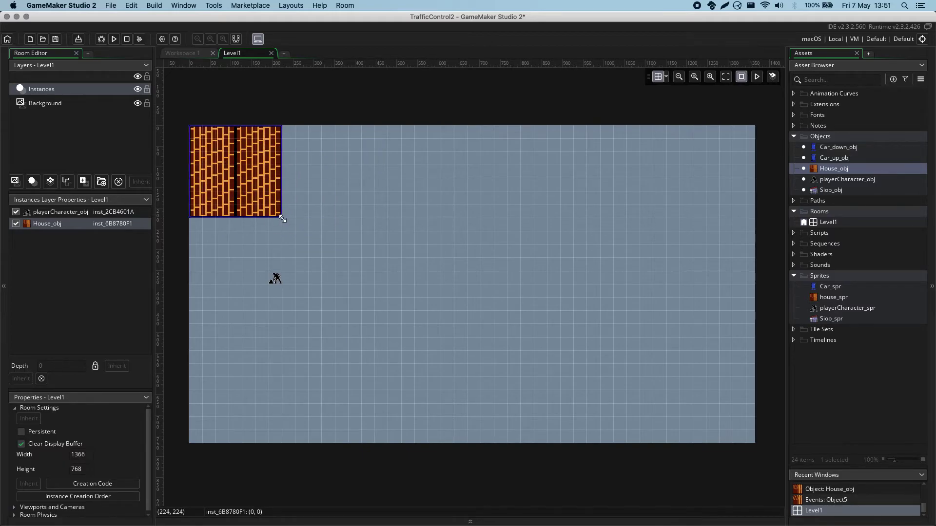
{"action": "left_click_drag", "start_coordinate": [282, 219], "coordinate": [255, 191]}
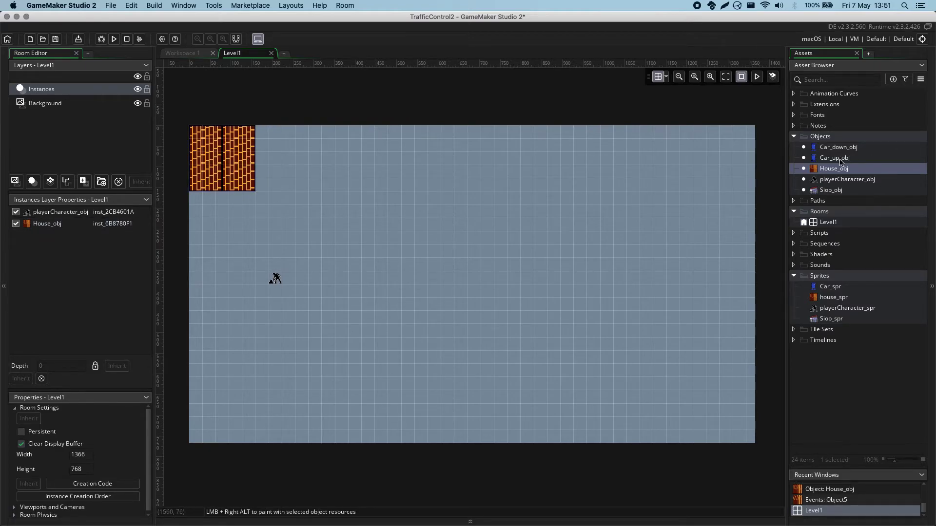
Try a second House_obj instance directly below the scaled house, reduce its height, and delete it
{"action": "left_click_drag", "start_coordinate": [834, 168], "coordinate": [271, 271]}
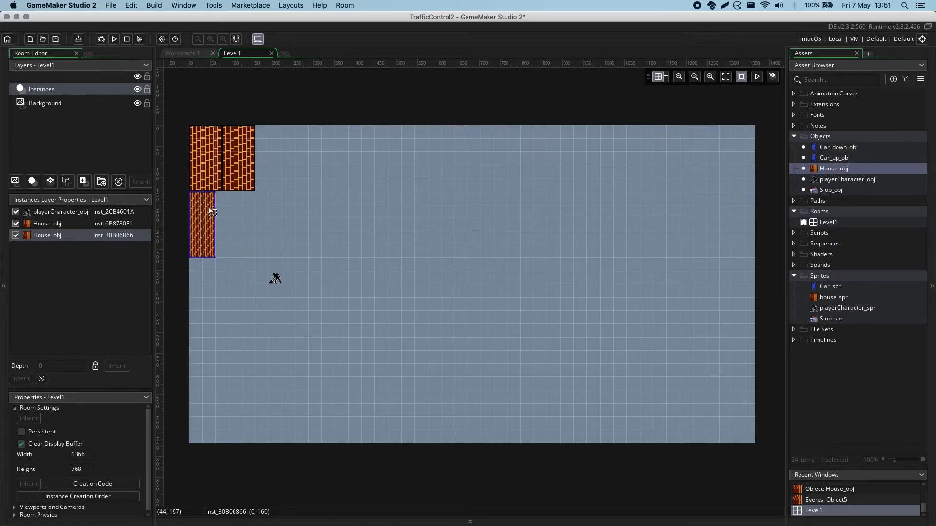
{"action": "left_click_drag", "start_coordinate": [212, 192], "coordinate": [266, 208]}
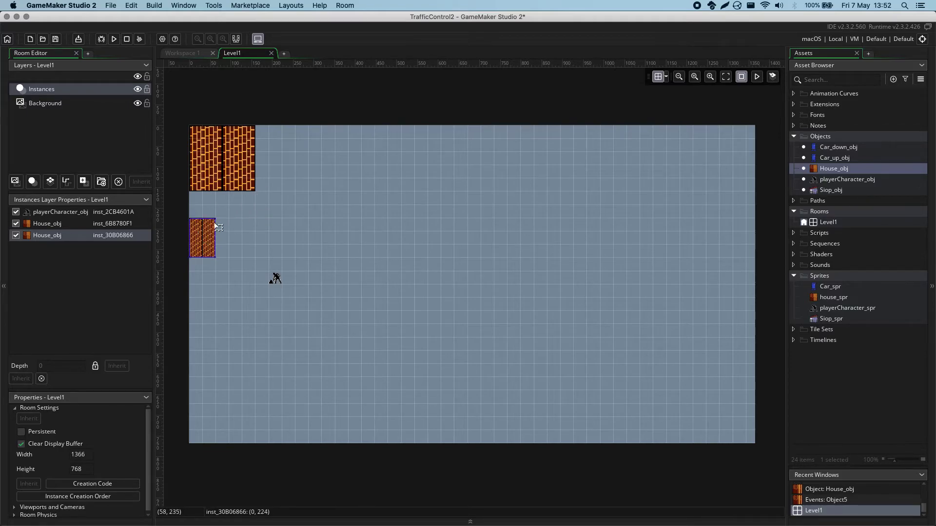
{"action": "key", "text": "Delete"}
Duplicate the scaled house twice down the room's left edge, at (0, 160) and (0, 320)
{"action": "left_click", "coordinate": [225, 155]}
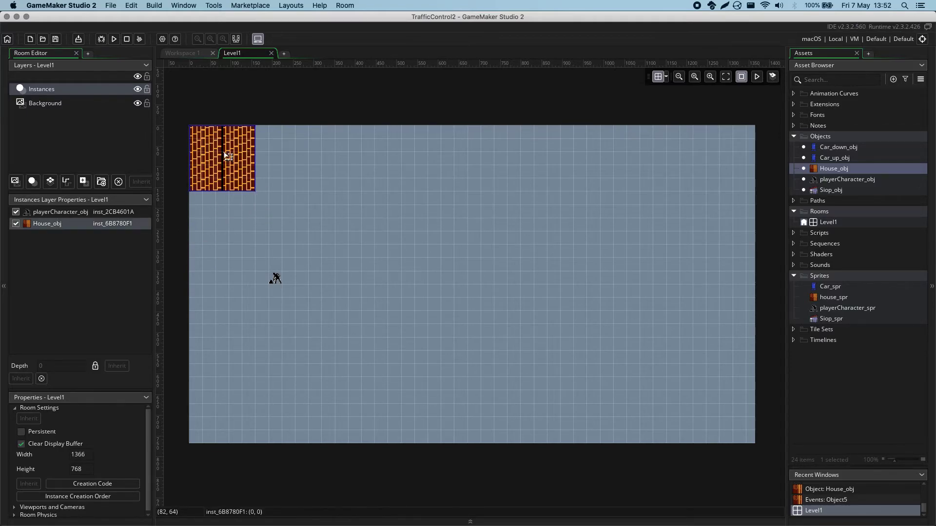
{"action": "left_click", "coordinate": [240, 176], "text": "alt"}
{"action": "left_click_drag", "start_coordinate": [240, 176], "coordinate": [224, 228]}
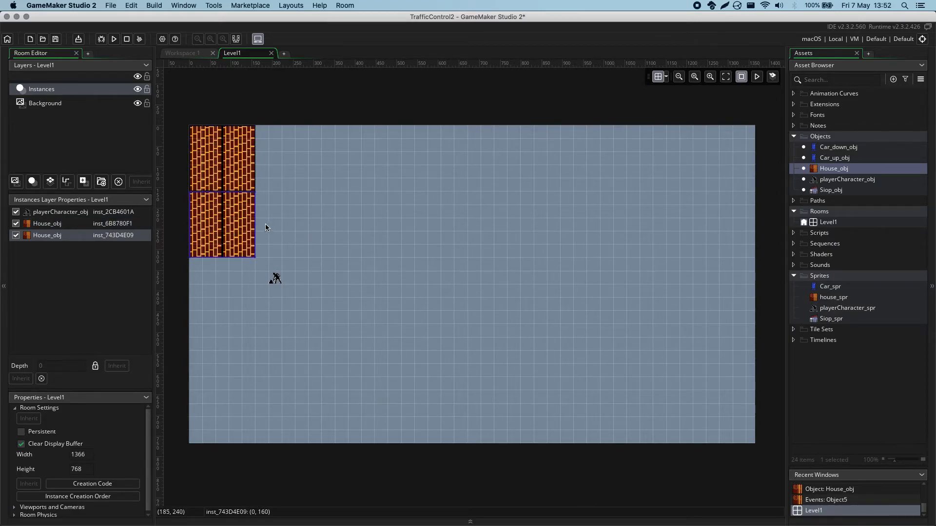
{"action": "left_click", "coordinate": [251, 184], "text": "alt"}
{"action": "left_click_drag", "start_coordinate": [251, 184], "coordinate": [228, 280]}
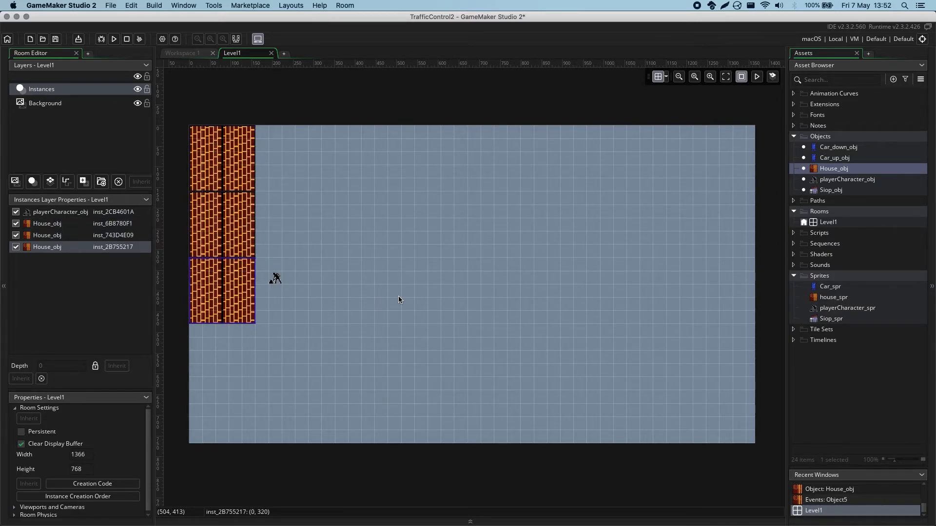
Undo the two scaled house duplicates and the earlier placement of the second House_obj instance
{"action": "key", "text": "super+z"}
{"action": "key", "text": "super+z"}
{"action": "key", "text": "super+z"}
{"action": "key", "text": "super+z"}
{"action": "key", "text": "super+z"}
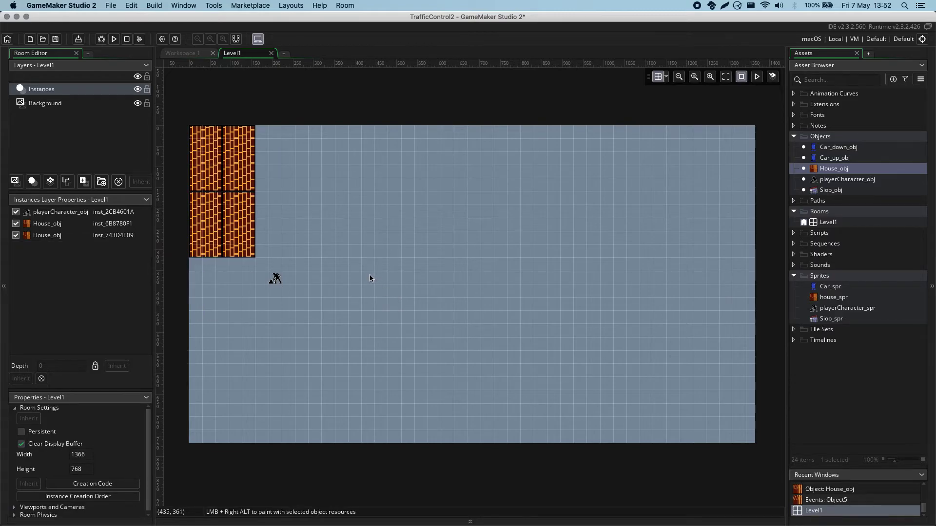
{"action": "key", "text": "super+z"}
{"action": "key", "text": "super+z"}
{"action": "key", "text": "super+z"}
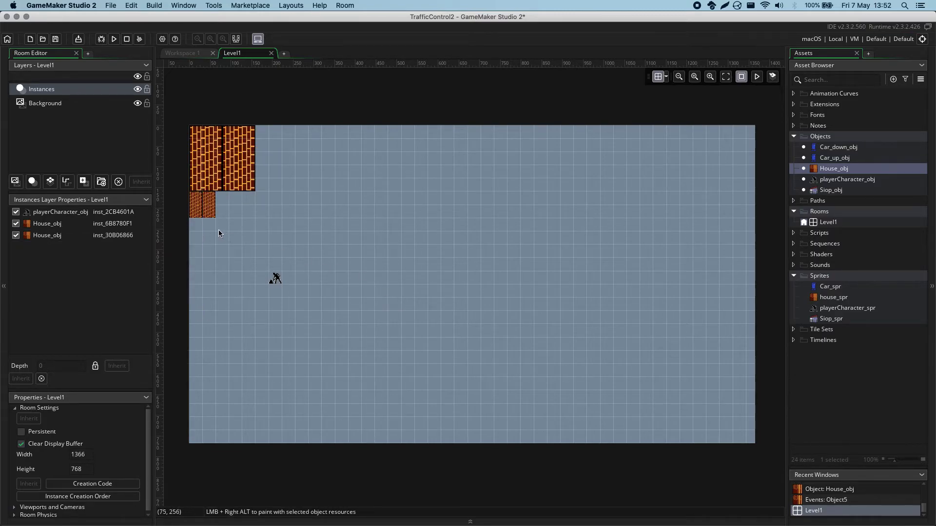
{"action": "left_click", "coordinate": [211, 213]}
{"action": "key", "text": "super+z"}
{"action": "key", "text": "super+z"}
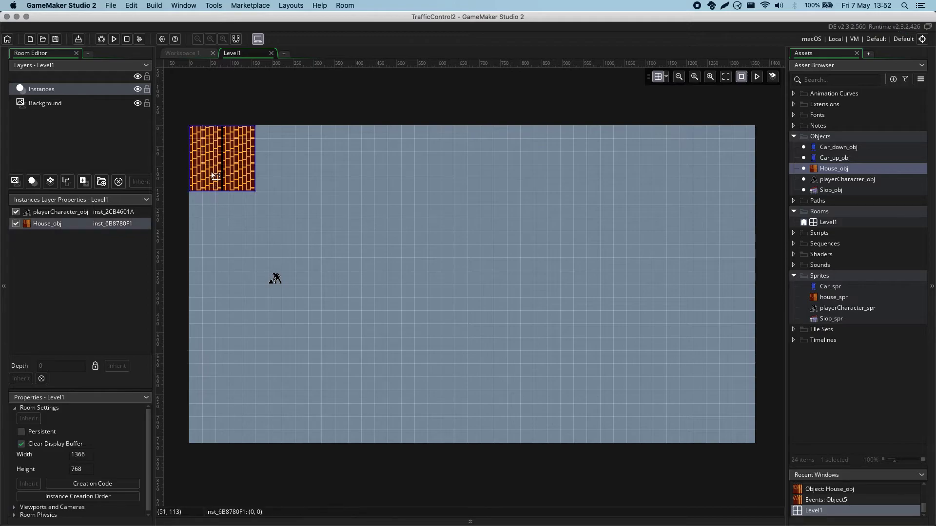
Remove the remaining scaled house, leaving only the player character in the room, and close Level1
{"action": "left_click", "coordinate": [274, 280]}
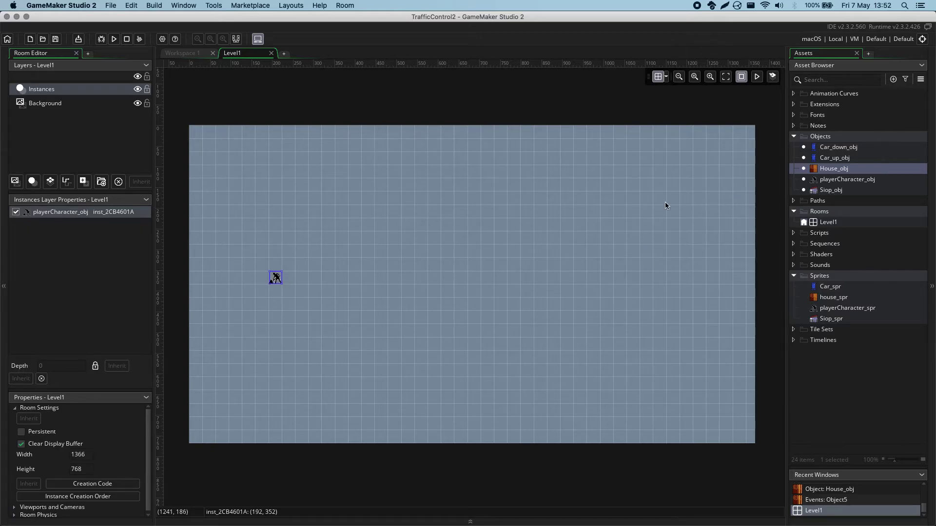
{"action": "left_click", "coordinate": [419, 108]}
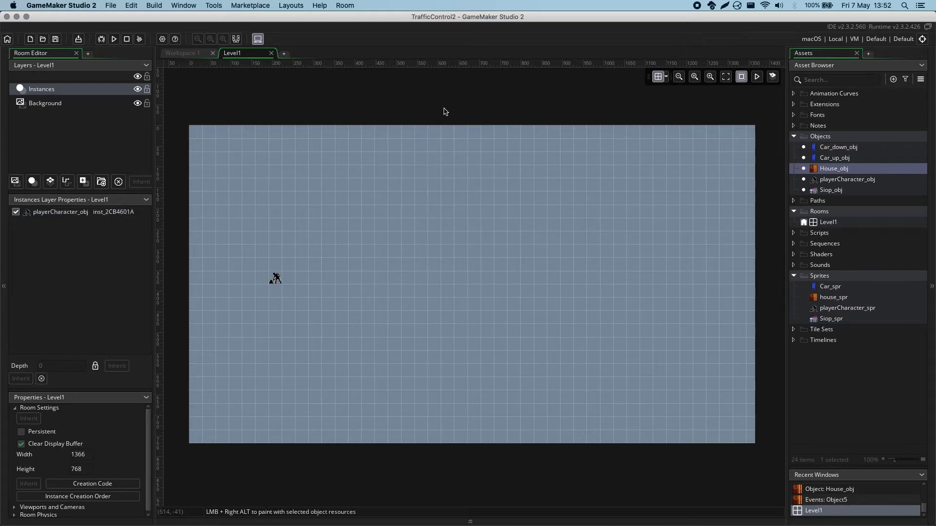
{"action": "left_click", "coordinate": [272, 53]}
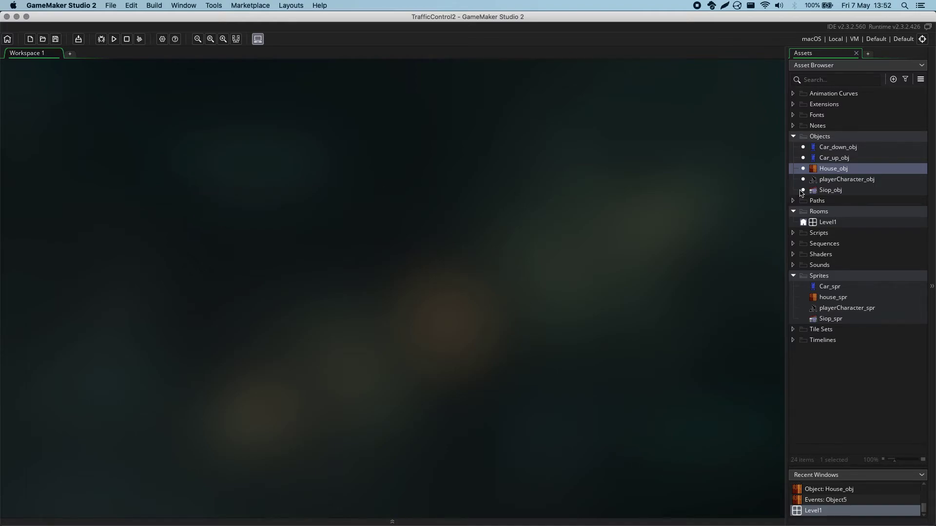
Scale the playerCharacter_spr image to 128 by 128 pixels, keeping the aspect ratio, and close the sprite
{"action": "left_click", "coordinate": [827, 294]}
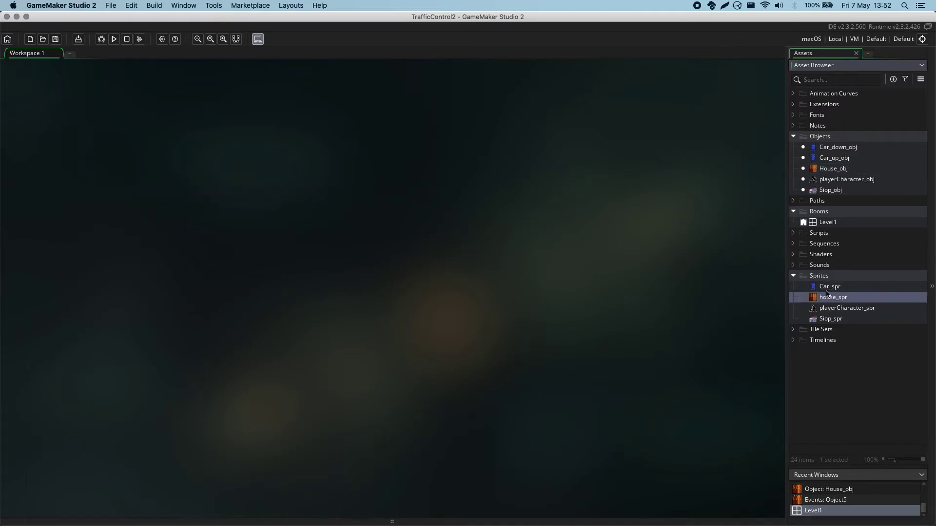
{"action": "double_click", "coordinate": [828, 310]}
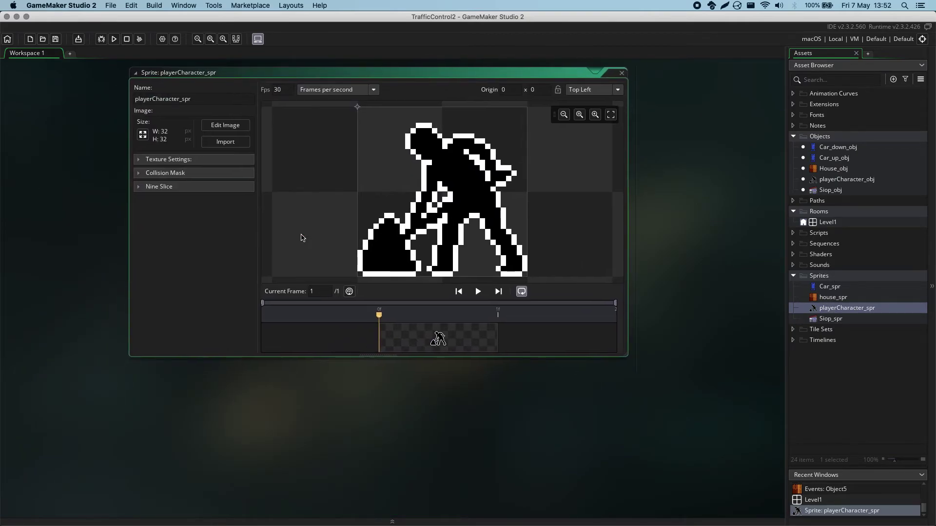
{"action": "left_click", "coordinate": [223, 39]}
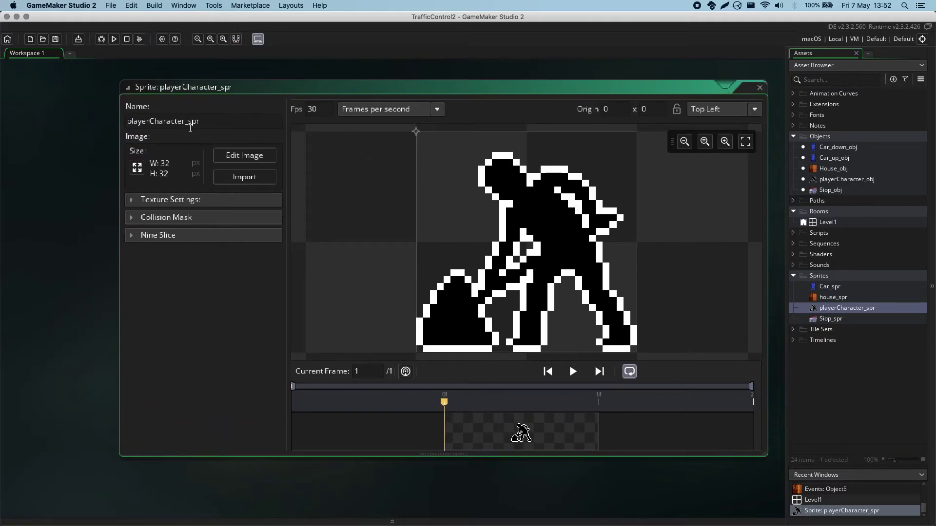
{"action": "left_click", "coordinate": [137, 168]}
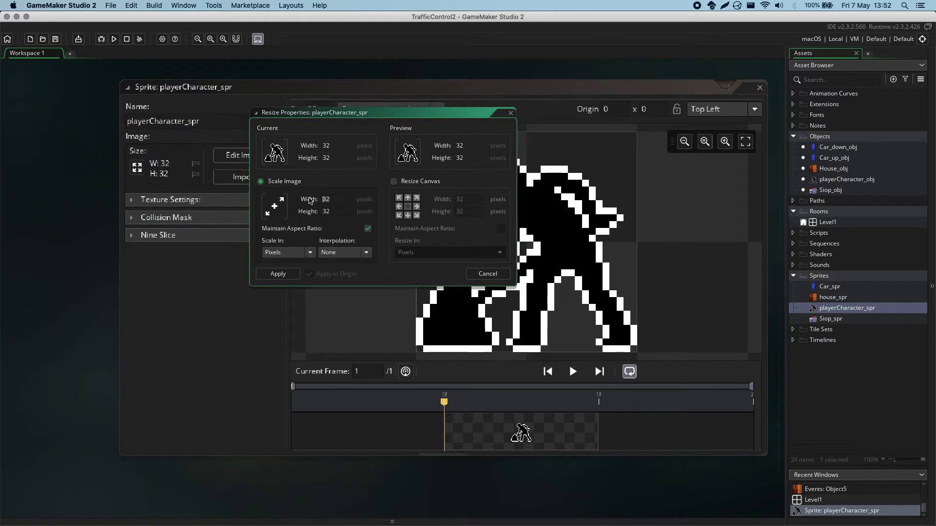
{"action": "type", "text": "128"}
{"action": "left_click", "coordinate": [271, 183]}
{"action": "left_click", "coordinate": [279, 274]}
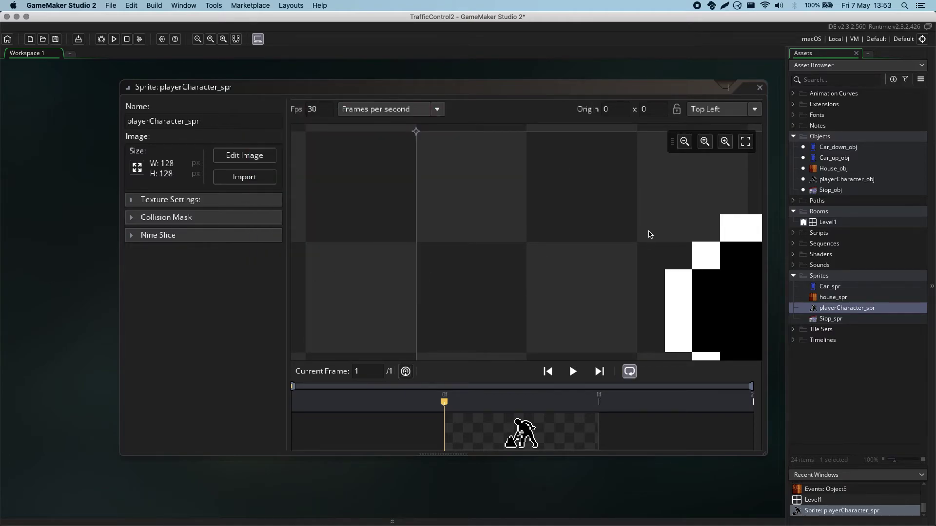
{"action": "left_click", "coordinate": [552, 221]}
{"action": "left_click", "coordinate": [588, 228]}
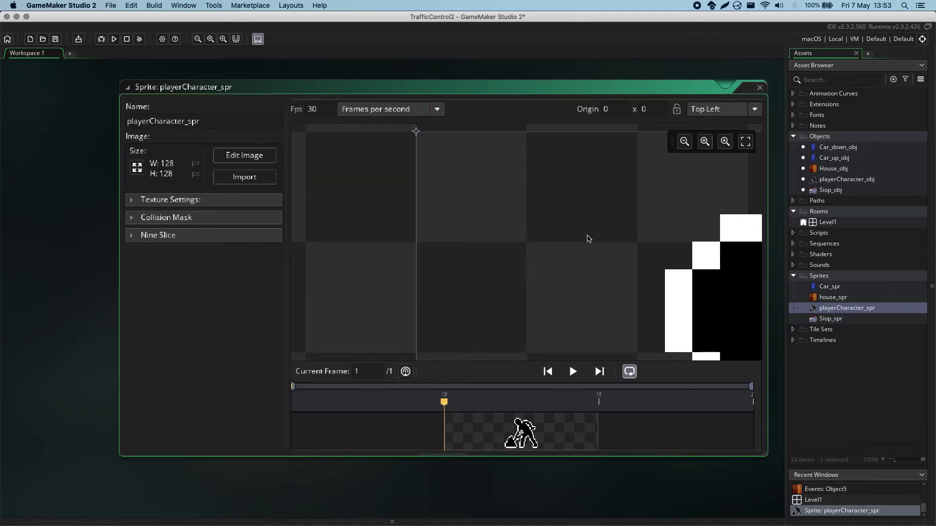
{"action": "middle_click_drag", "start_coordinate": [588, 238], "coordinate": [389, 293]}
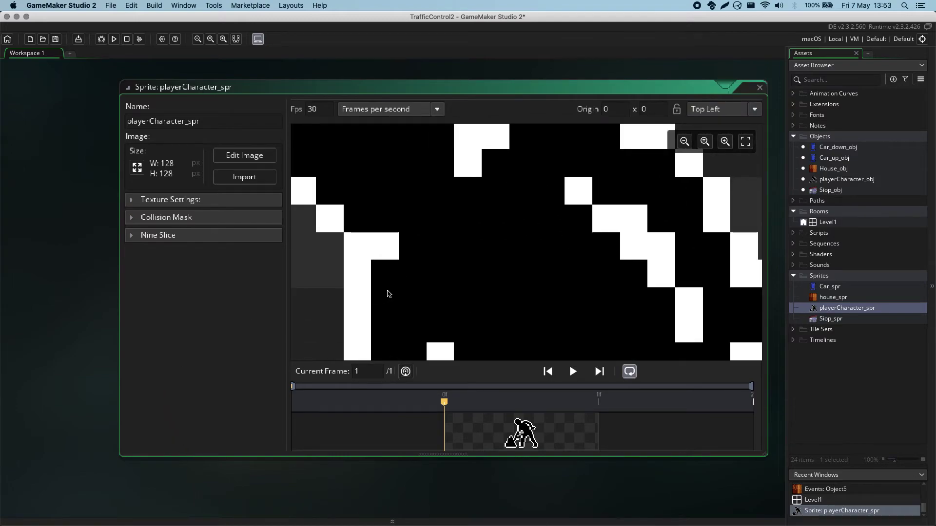
{"action": "left_click", "coordinate": [760, 87]}
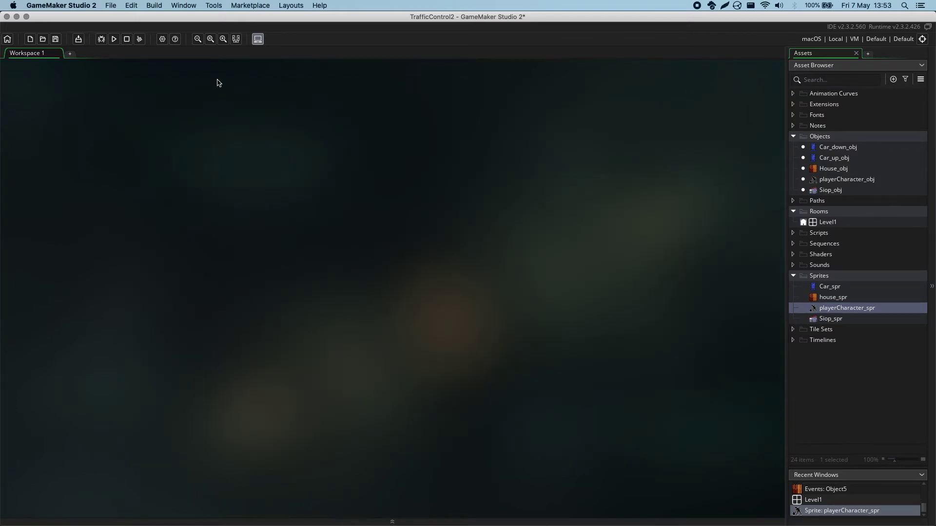
Reopen Level1, move the enlarged player character near the room's centre at (544, 256), and close the room
{"action": "left_click", "coordinate": [829, 223]}
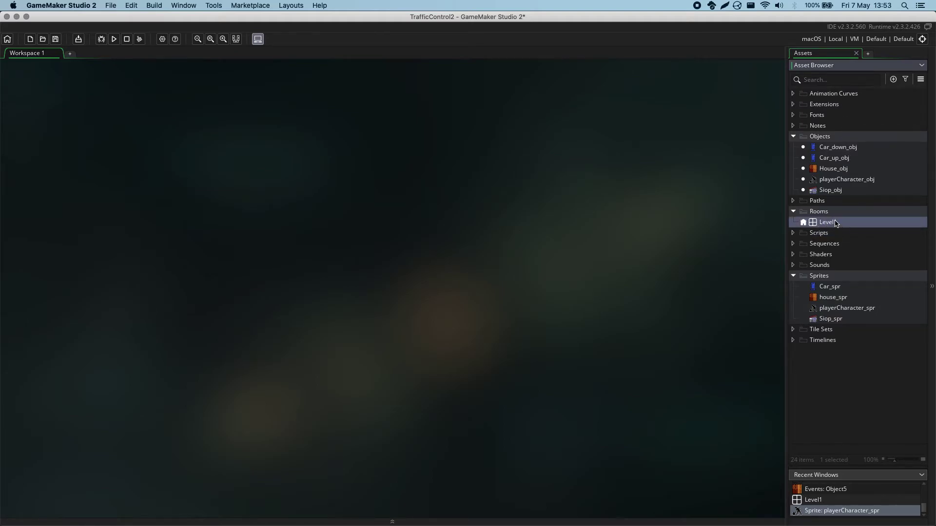
{"action": "double_click", "coordinate": [836, 223]}
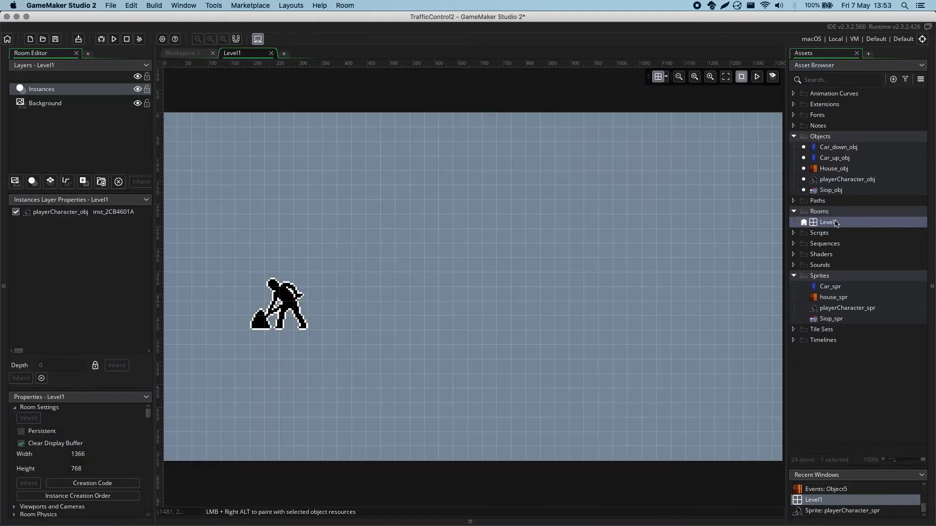
{"action": "left_click", "coordinate": [296, 305]}
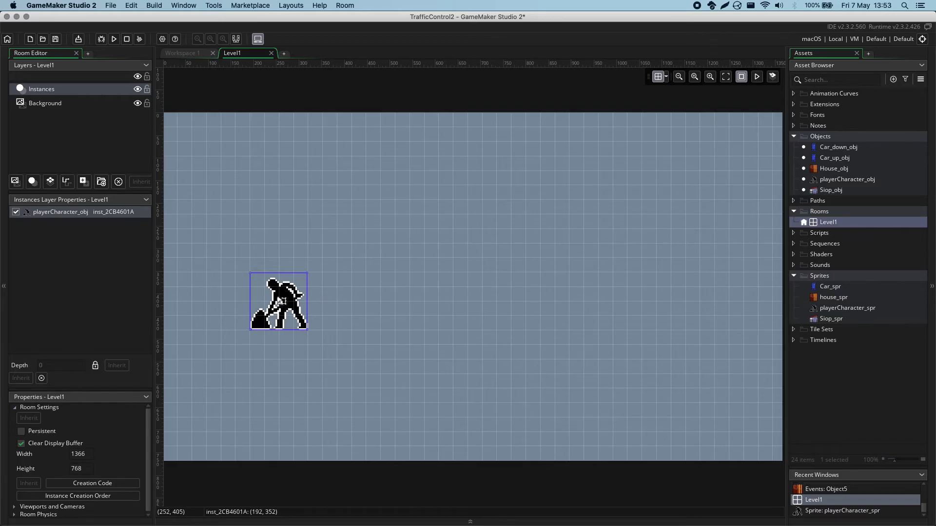
{"action": "left_click", "coordinate": [679, 77]}
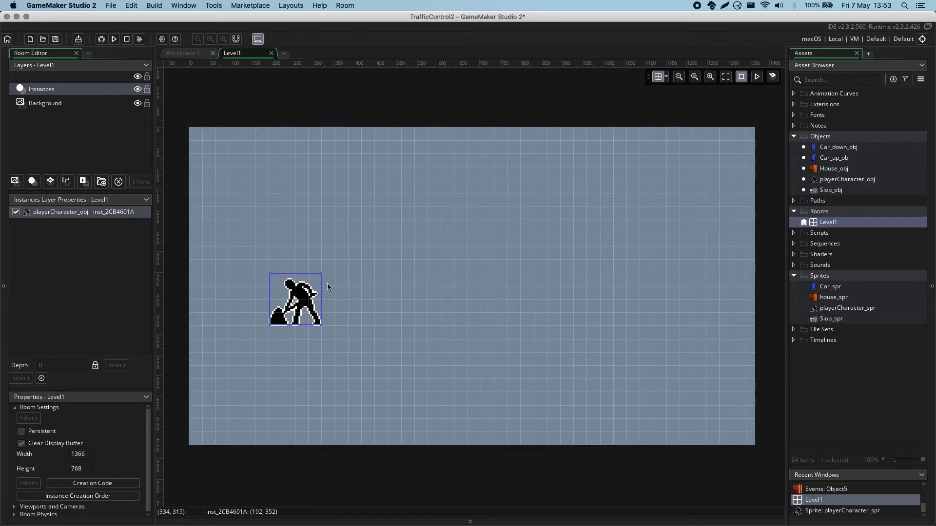
{"action": "left_click_drag", "start_coordinate": [322, 290], "coordinate": [466, 253]}
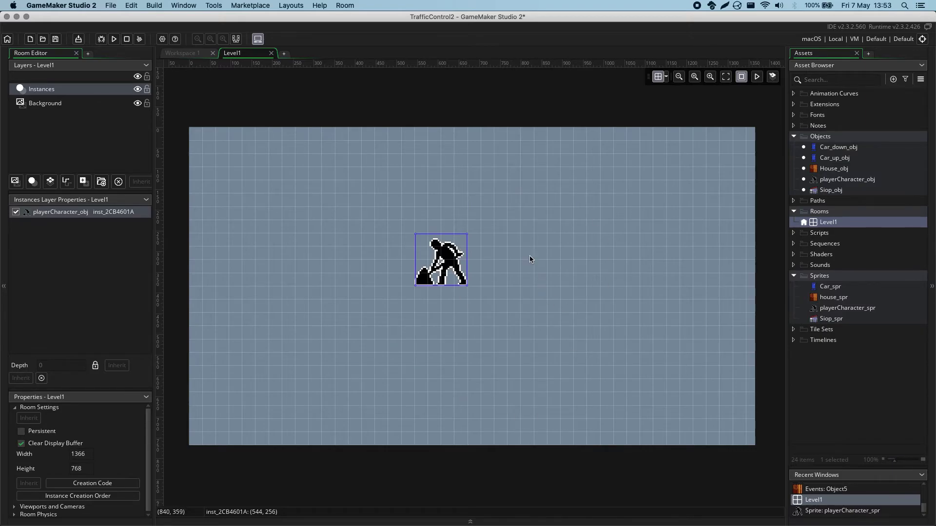
{"action": "left_click", "coordinate": [271, 53]}
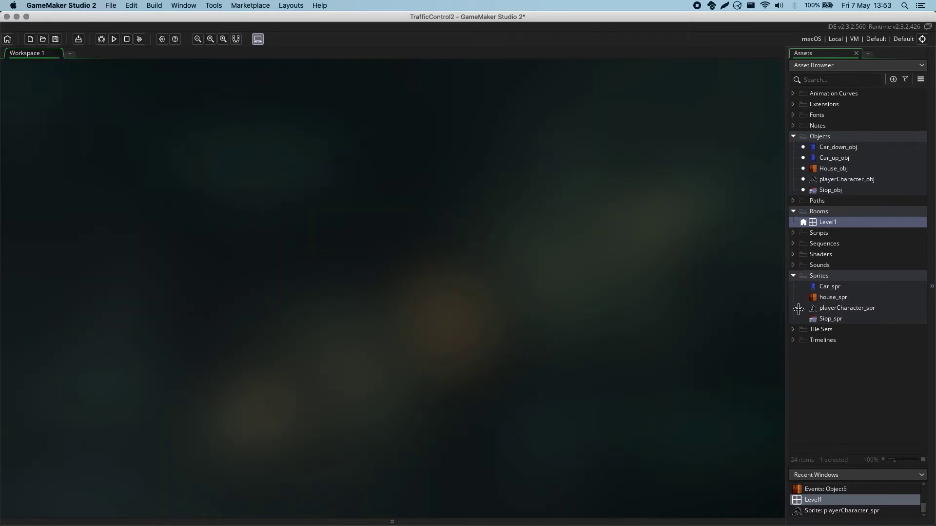
Scale the house_spr image to 128 by 128 pixels, keeping the aspect ratio, and close the sprite
{"action": "left_click", "coordinate": [834, 299]}
{"action": "double_click", "coordinate": [835, 299]}
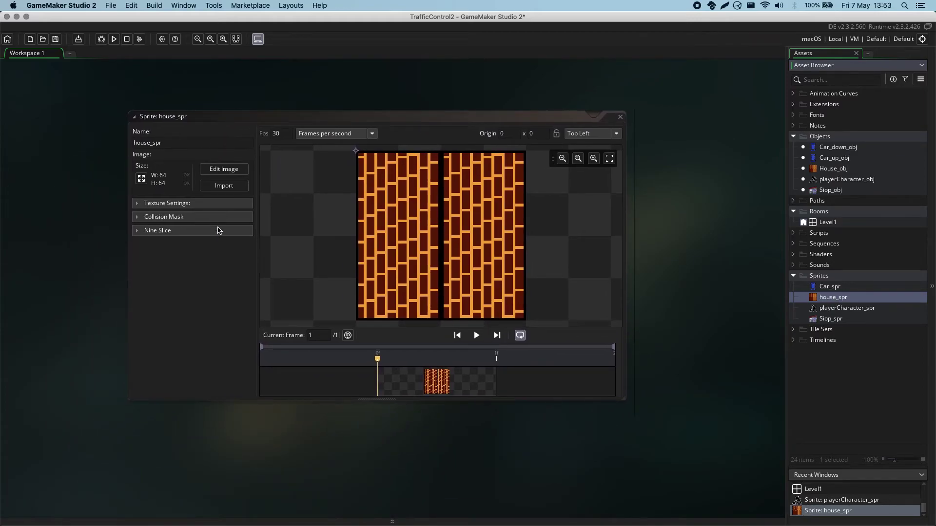
{"action": "left_click", "coordinate": [142, 179]}
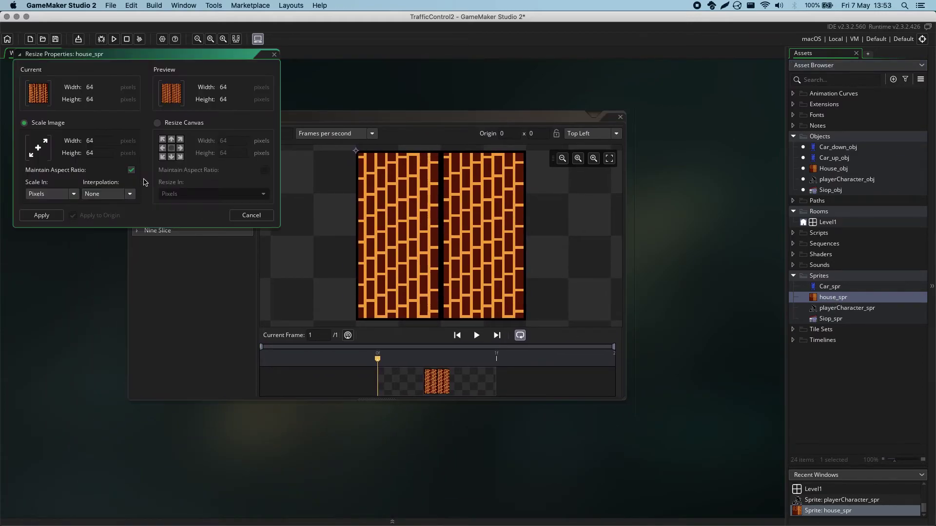
{"action": "double_click", "coordinate": [98, 141]}
{"action": "type", "text": "128"}
{"action": "key", "text": "Return"}
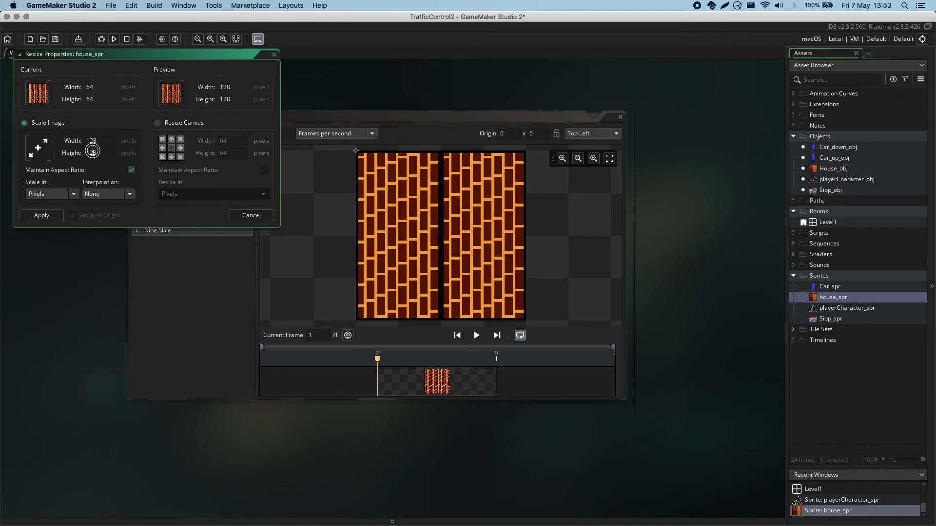
{"action": "left_click", "coordinate": [41, 215]}
{"action": "left_click", "coordinate": [620, 118]}
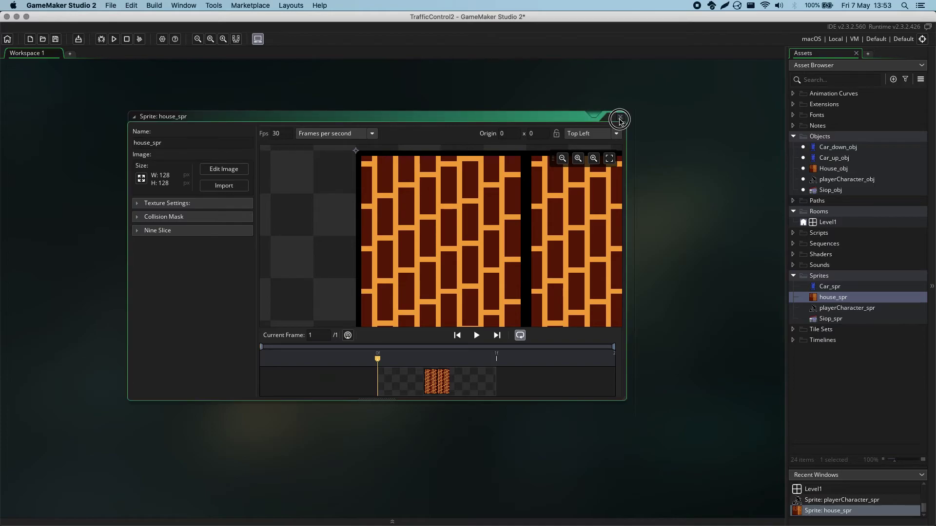
Reopen Level1 and place a House_obj instance in the room's upper-left corner at (0, 0)
{"action": "double_click", "coordinate": [829, 222]}
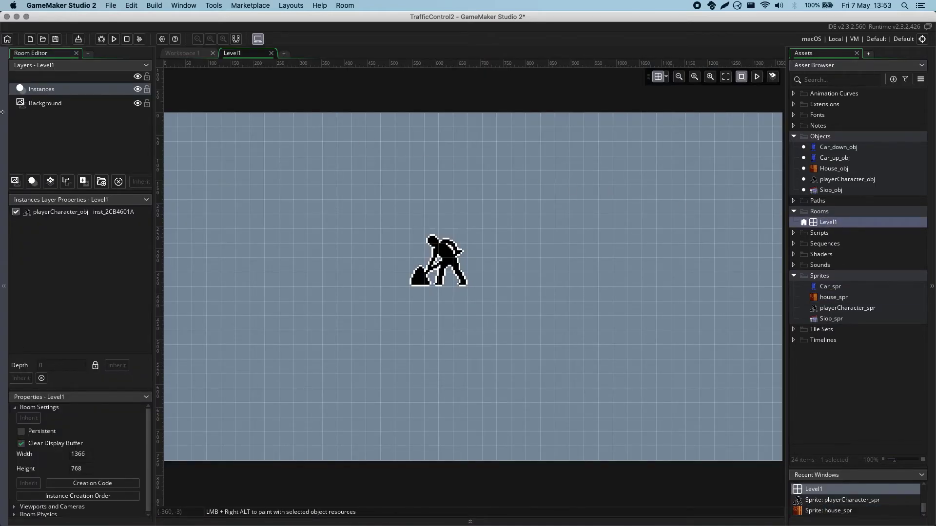
{"action": "scroll", "coordinate": [277, 139], "scroll_direction": "left", "scroll_amount": 3}
{"action": "scroll", "coordinate": [277, 138], "scroll_direction": "down", "scroll_amount": 1}
{"action": "scroll", "coordinate": [278, 141], "scroll_direction": "up", "scroll_amount": 1}
{"action": "scroll", "coordinate": [278, 141], "scroll_direction": "left", "scroll_amount": 1}
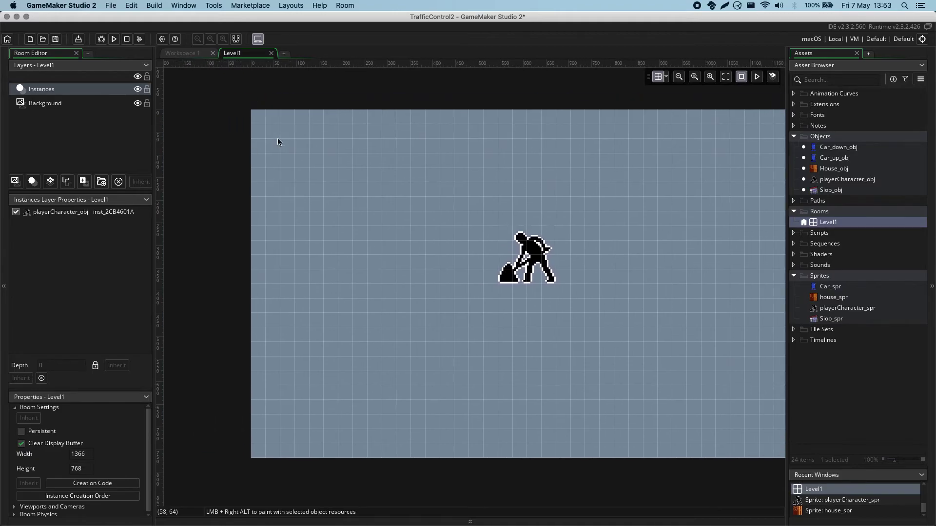
{"action": "left_click", "coordinate": [847, 171]}
{"action": "left_click_drag", "start_coordinate": [847, 171], "coordinate": [257, 125]}
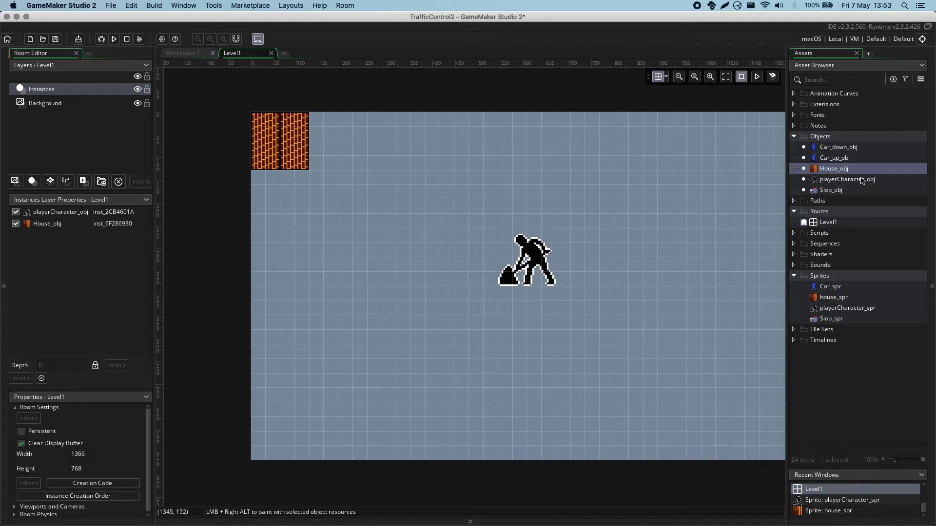
Stack two more House_obj instances directly below the first house, and move the middle one down to (0, 384)
{"action": "left_click_drag", "start_coordinate": [857, 171], "coordinate": [261, 177]}
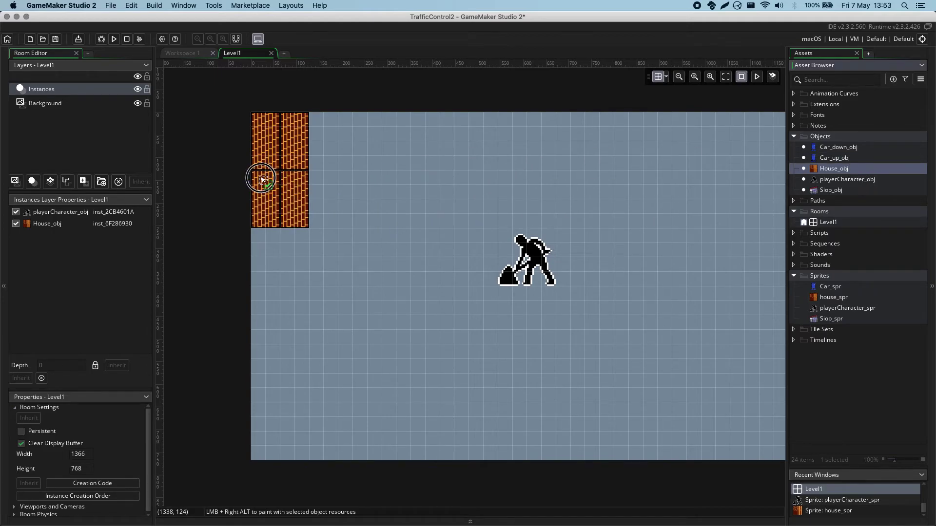
{"action": "left_click_drag", "start_coordinate": [846, 167], "coordinate": [272, 238]}
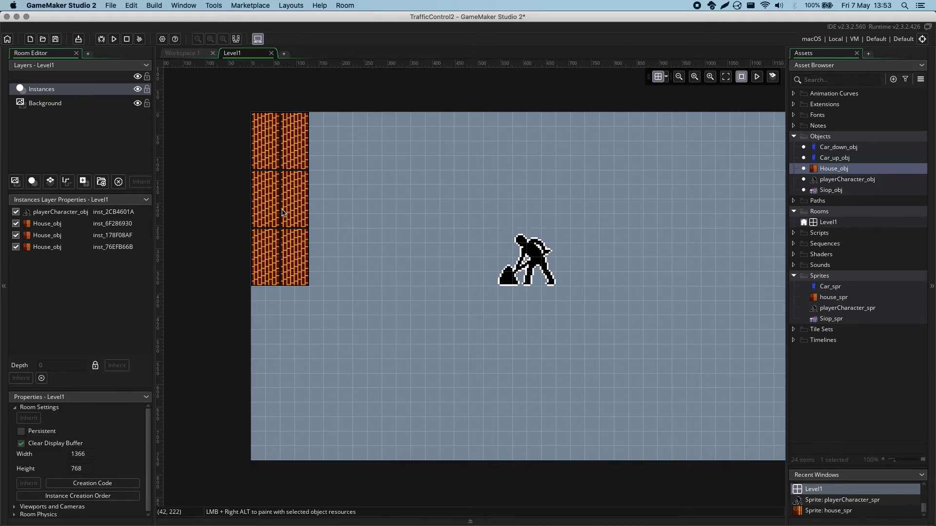
{"action": "left_click_drag", "start_coordinate": [290, 195], "coordinate": [292, 313]}
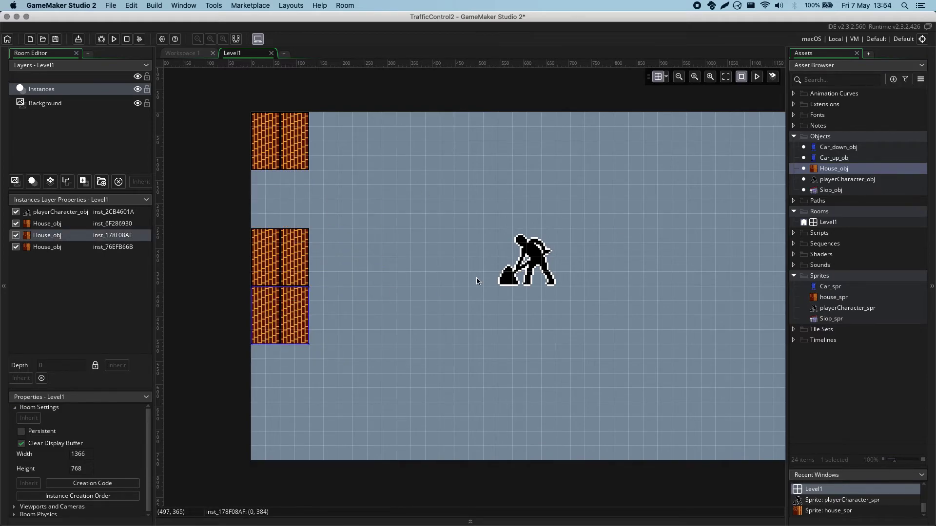
Add two more House_obj instances below the room's left-edge column so it reaches the room's bottom edge
{"action": "left_click_drag", "start_coordinate": [838, 171], "coordinate": [262, 357]}
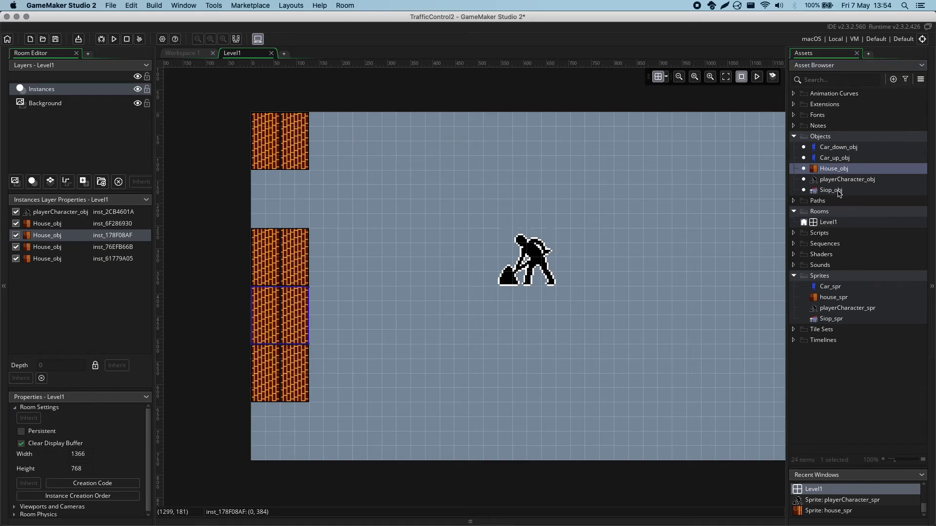
{"action": "left_click_drag", "start_coordinate": [839, 169], "coordinate": [261, 415]}
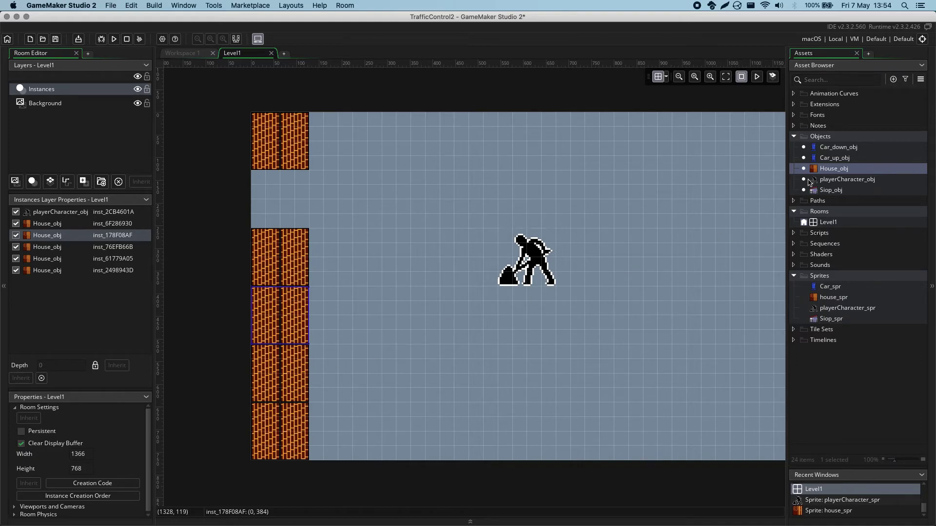
{"action": "left_click", "coordinate": [846, 167]}
{"action": "left_click", "coordinate": [225, 223]}
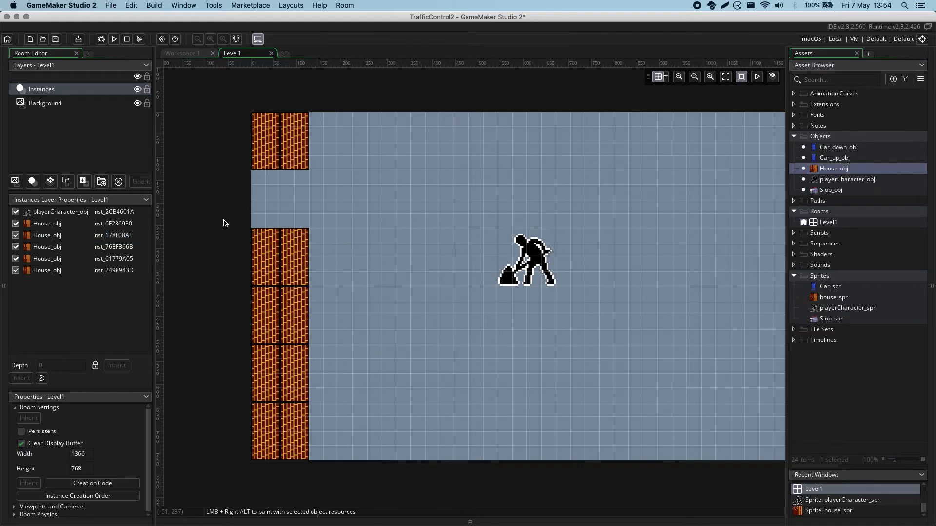
{"action": "left_click", "coordinate": [848, 171]}
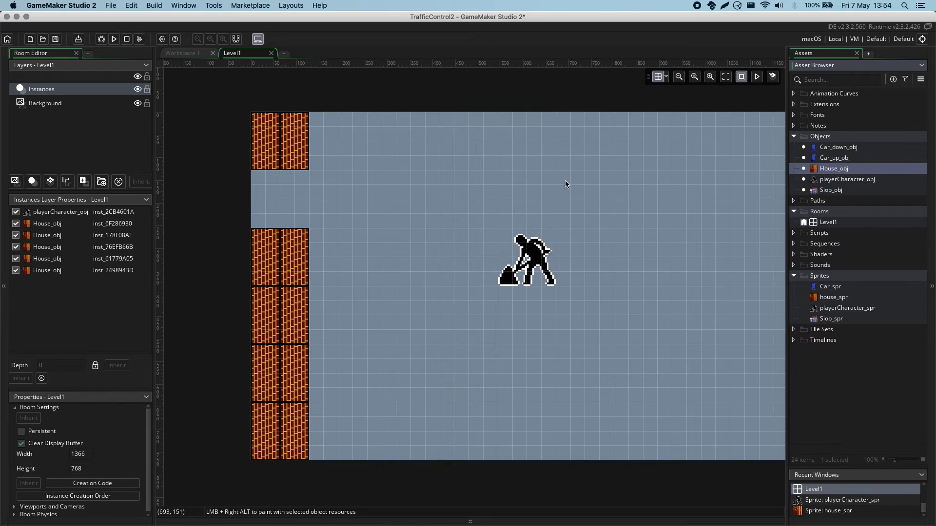
Paint a solid block of House_obj instances, three wide and five tall, from the room's top edge at x = 448
{"action": "left_click_drag", "start_coordinate": [833, 168], "coordinate": [461, 127]}
{"action": "mouse_move", "coordinate": [468, 175]}
{"action": "left_mouse_down", "text": "alt"}
{"action": "mouse_move", "coordinate": [462, 357]}
{"action": "mouse_move", "coordinate": [591, 366]}
{"action": "mouse_move", "coordinate": [588, 144]}
{"action": "mouse_move", "coordinate": [555, 161]}
{"action": "mouse_move", "coordinate": [532, 139]}
{"action": "left_mouse_up", "text": "alt"}
{"action": "mouse_move", "coordinate": [530, 192]}
{"action": "left_mouse_down", "text": "alt"}
{"action": "mouse_move", "coordinate": [534, 308]}
{"action": "mouse_move", "coordinate": [530, 253]}
{"action": "left_mouse_up", "text": "alt"}
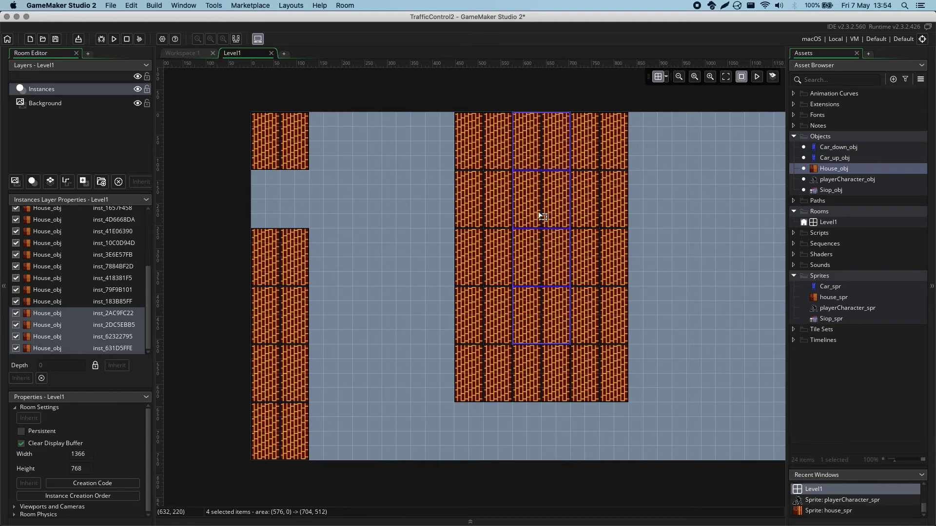
Delete the two houses covering the player character and move the character into the left column's gap at (0, 128)
{"action": "left_click", "coordinate": [684, 213]}
{"action": "left_click", "coordinate": [544, 196]}
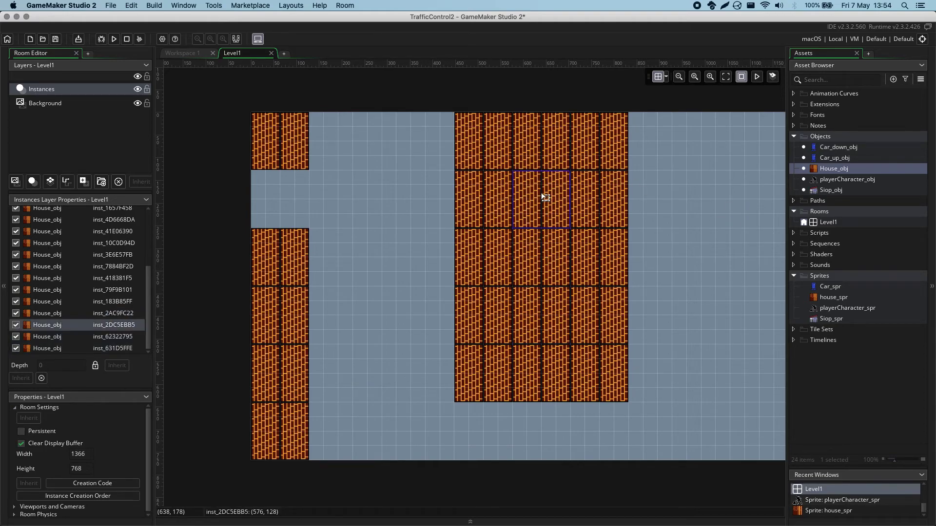
{"action": "left_click_drag", "start_coordinate": [545, 197], "coordinate": [681, 201]}
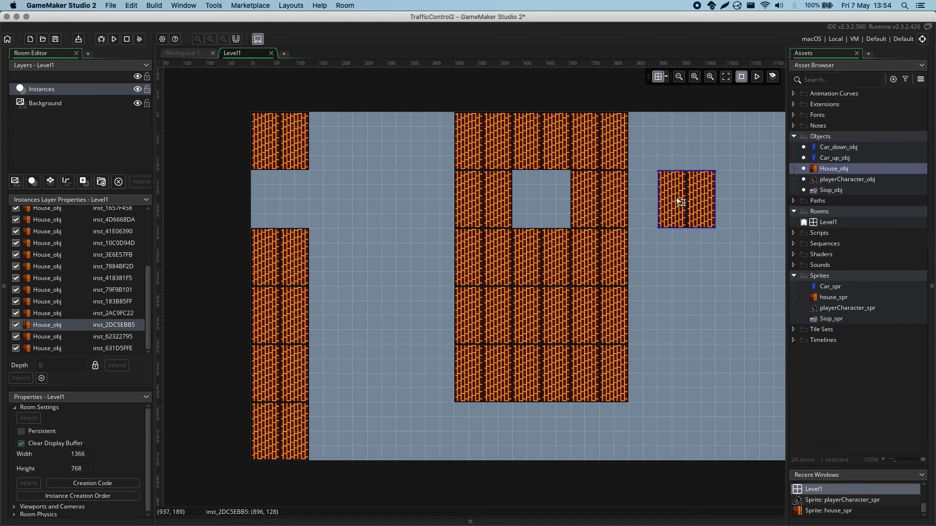
{"action": "key", "text": "Delete"}
{"action": "left_click", "coordinate": [549, 253]}
{"action": "key", "text": "Delete"}
{"action": "left_click_drag", "start_coordinate": [545, 246], "coordinate": [308, 191]}
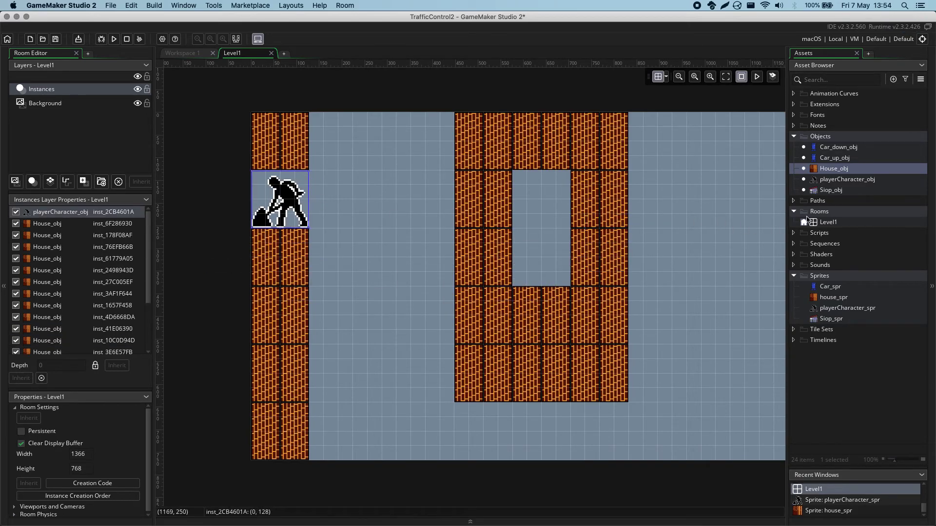
Fill the hole in the central block with House_obj instances at (576, 128) and (576, 256)
{"action": "left_click", "coordinate": [806, 220]}
{"action": "scroll", "coordinate": [560, 194], "scroll_direction": "right", "scroll_amount": 2}
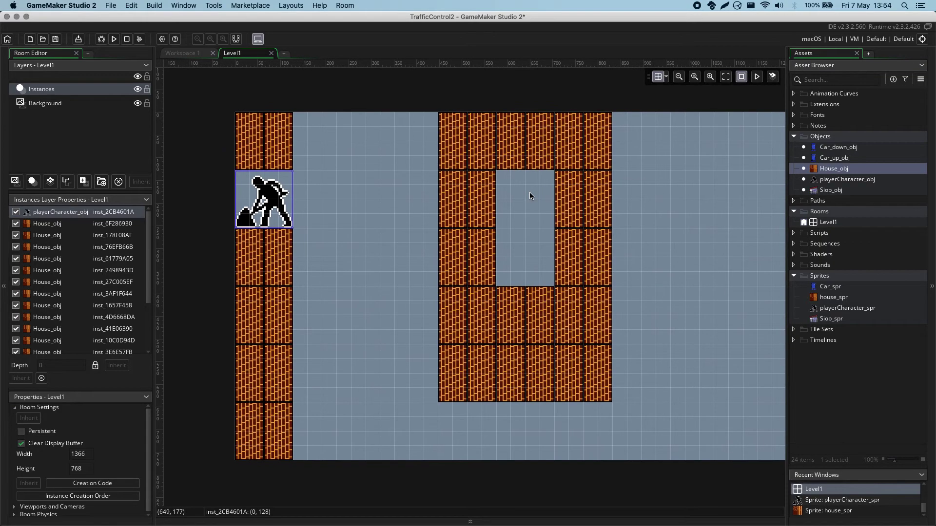
{"action": "left_click", "coordinate": [524, 191]}
{"action": "left_click", "coordinate": [840, 169]}
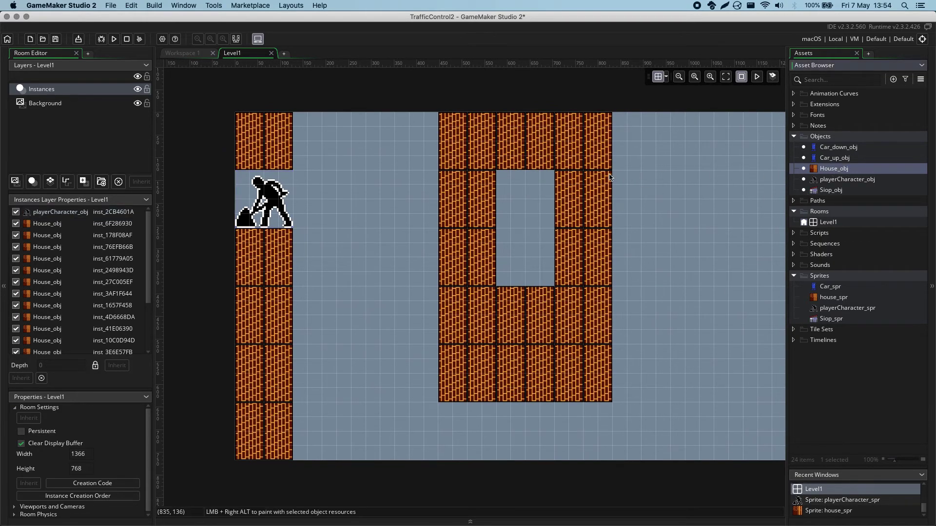
{"action": "left_click", "coordinate": [507, 178], "text": "alt"}
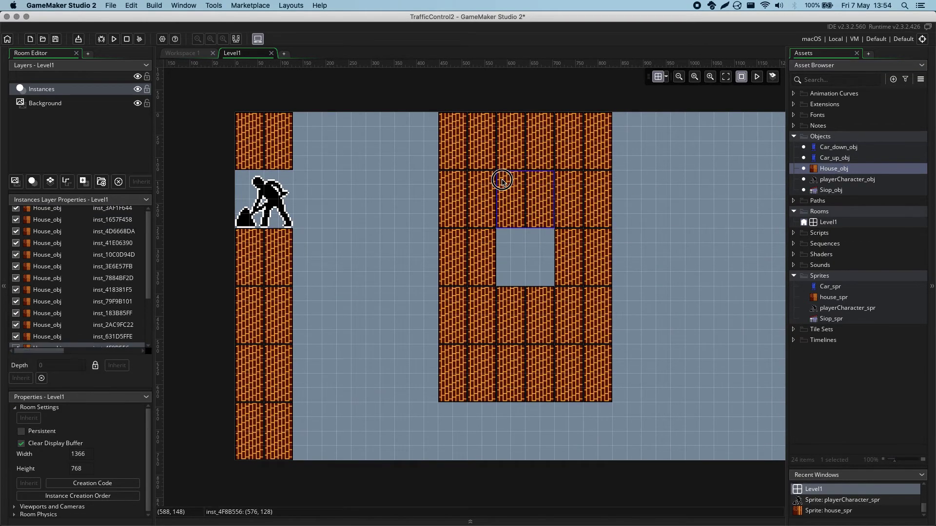
{"action": "left_click", "coordinate": [507, 249], "text": "alt"}
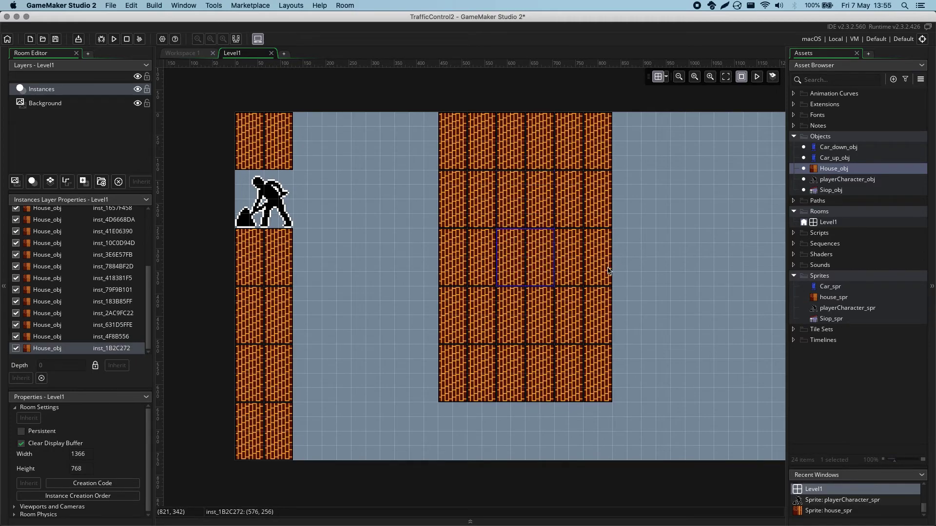
Build a House_obj column at x = 960 with one house at the top, a one-house gap, and four houses below
{"action": "scroll", "coordinate": [607, 271], "scroll_direction": "right", "scroll_amount": 5}
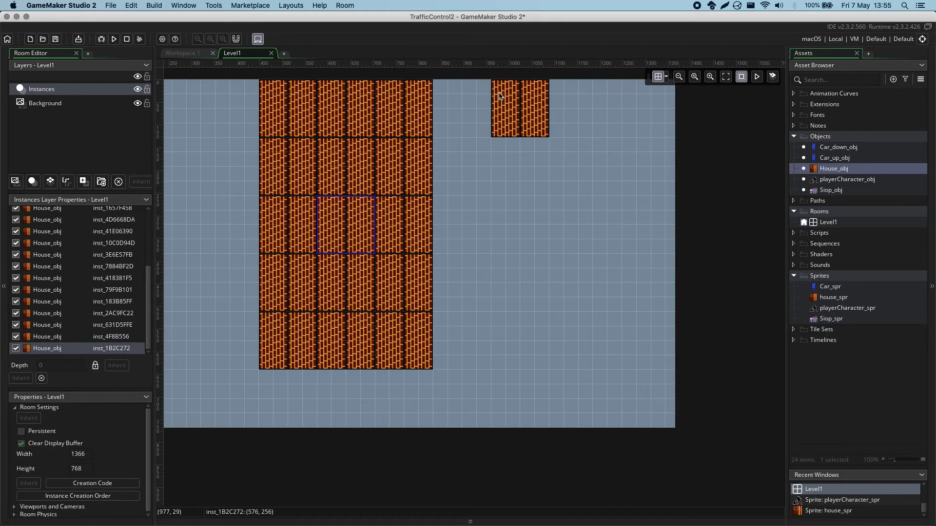
{"action": "left_click", "coordinate": [500, 96]}
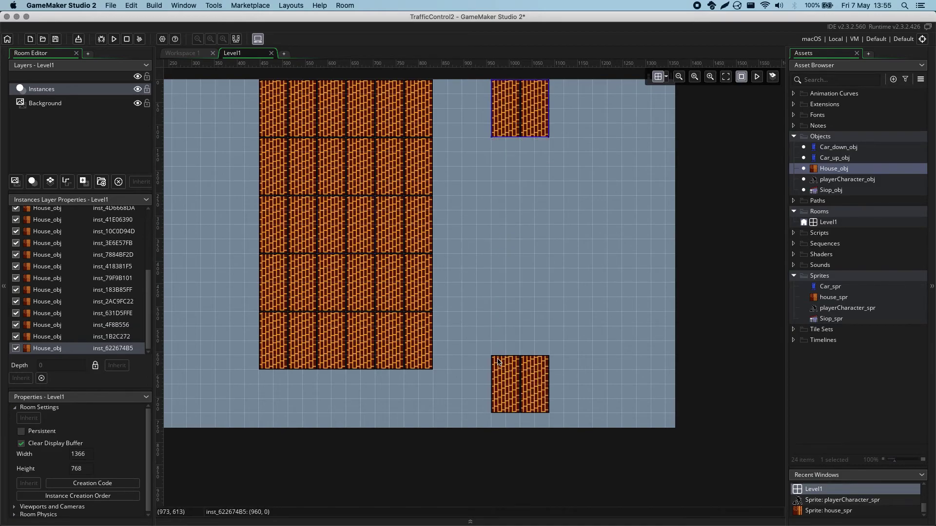
{"action": "left_click_drag", "start_coordinate": [502, 382], "coordinate": [501, 225], "text": "alt"}
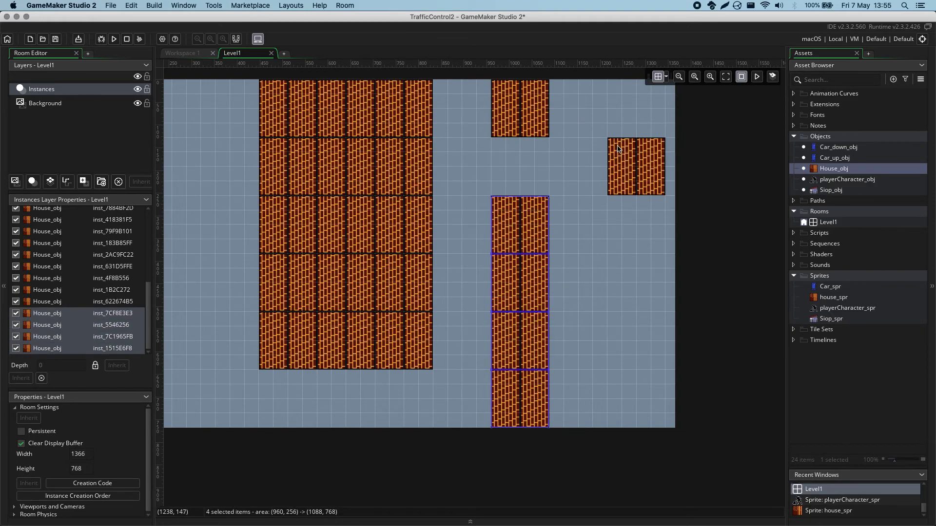
Add two stacked houses at x = 1216, a six-house column at x = 1344, and a single house at (1088, 384)
{"action": "left_click", "coordinate": [618, 148], "text": "alt"}
{"action": "left_click", "coordinate": [618, 89], "text": "alt"}
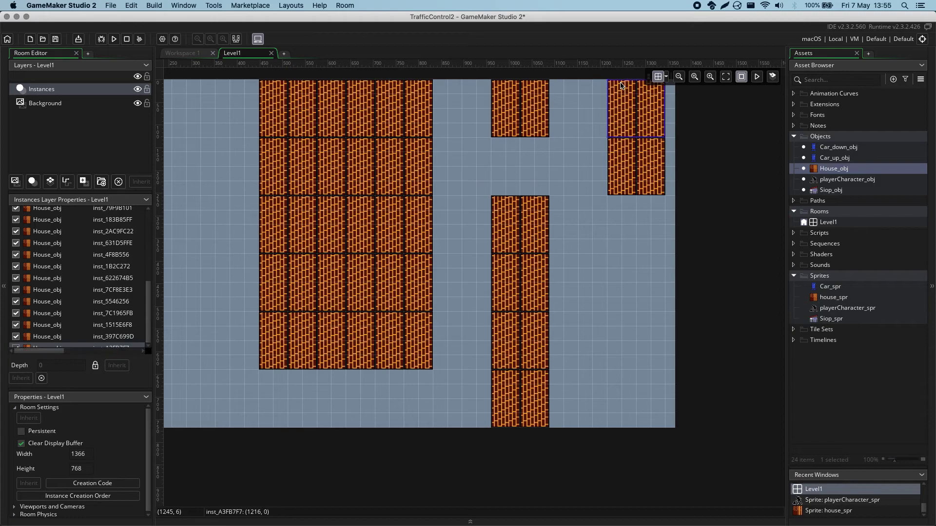
{"action": "left_click_drag", "start_coordinate": [675, 90], "coordinate": [683, 425], "text": "alt"}
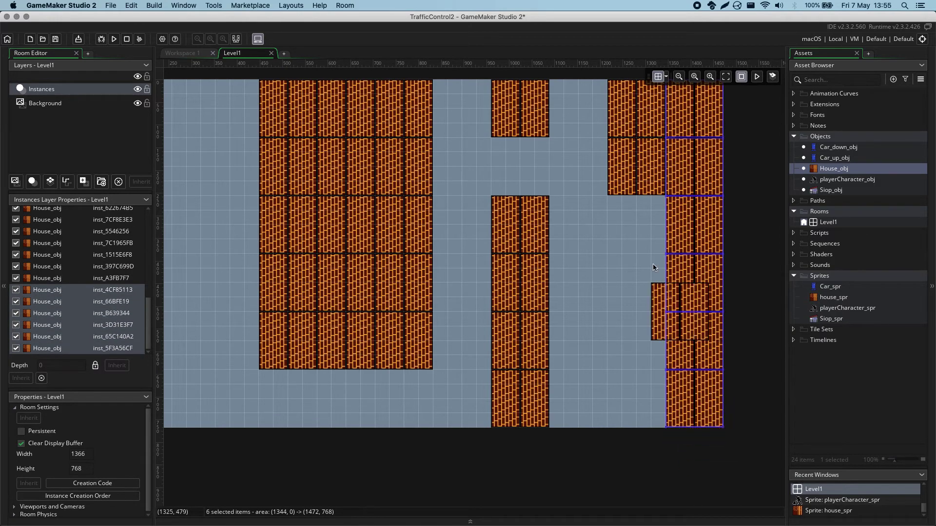
{"action": "left_click", "coordinate": [561, 264], "text": "alt"}
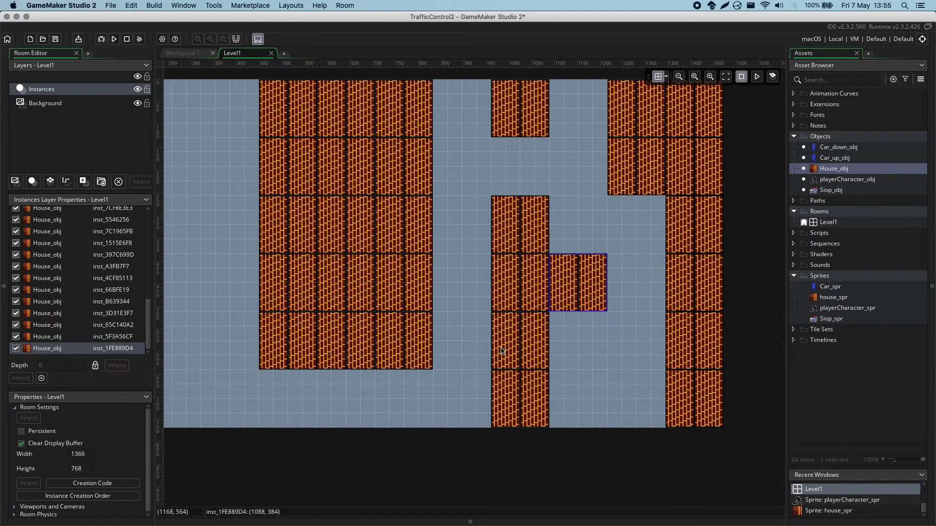
Open Car_up_obj to examine its sprite and events, and return to the Level1 room
{"action": "scroll", "coordinate": [326, 344], "scroll_direction": "left", "scroll_amount": 8}
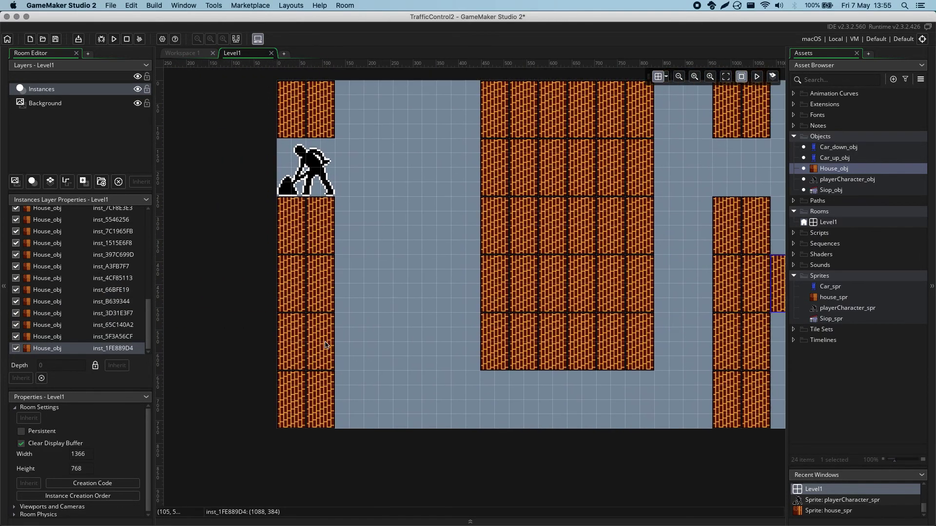
{"action": "scroll", "coordinate": [325, 341], "scroll_direction": "right", "scroll_amount": 2}
{"action": "scroll", "coordinate": [324, 341], "scroll_direction": "up", "scroll_amount": 1}
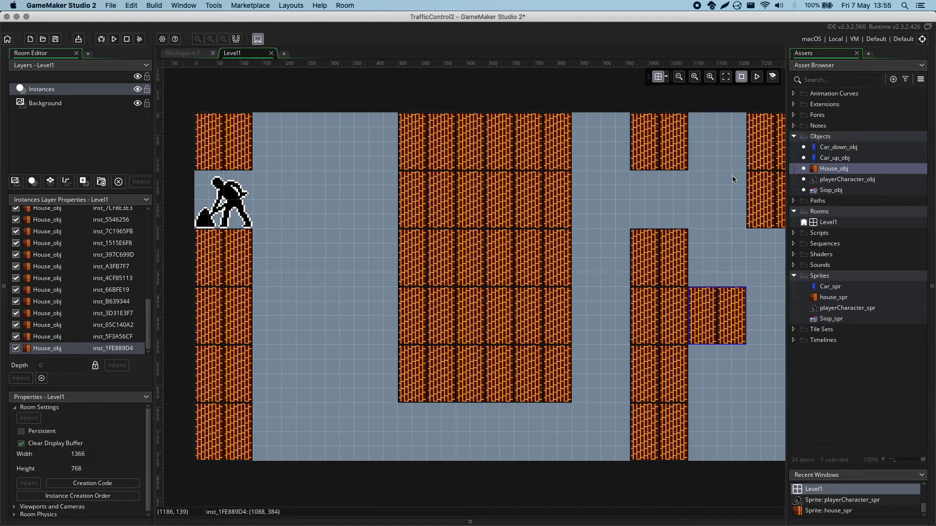
{"action": "left_click", "coordinate": [820, 159]}
{"action": "left_click", "coordinate": [830, 151]}
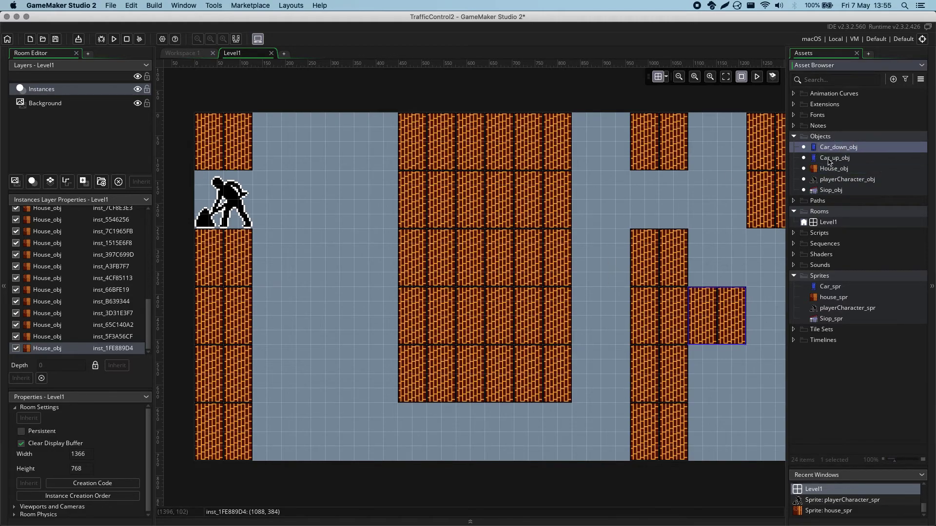
{"action": "left_click", "coordinate": [829, 159]}
{"action": "left_click", "coordinate": [833, 147]}
{"action": "left_click", "coordinate": [832, 157]}
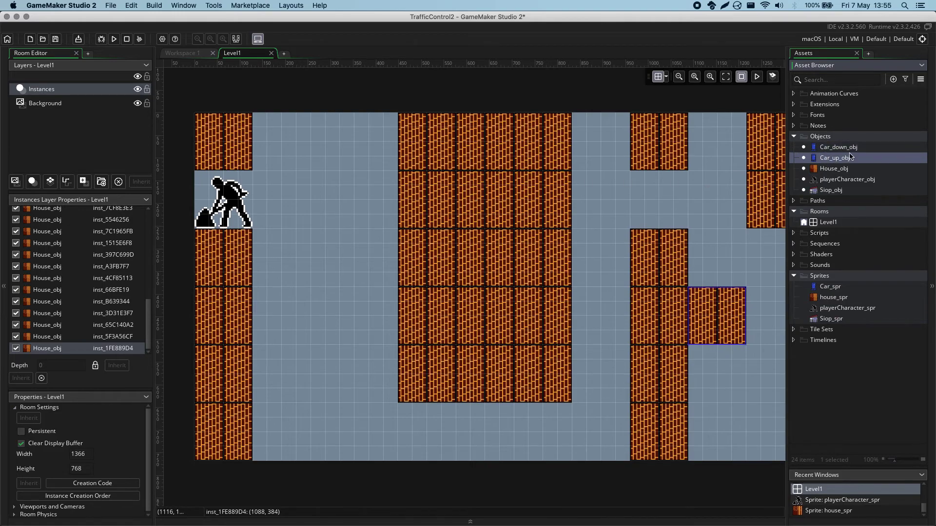
{"action": "double_click", "coordinate": [838, 157]}
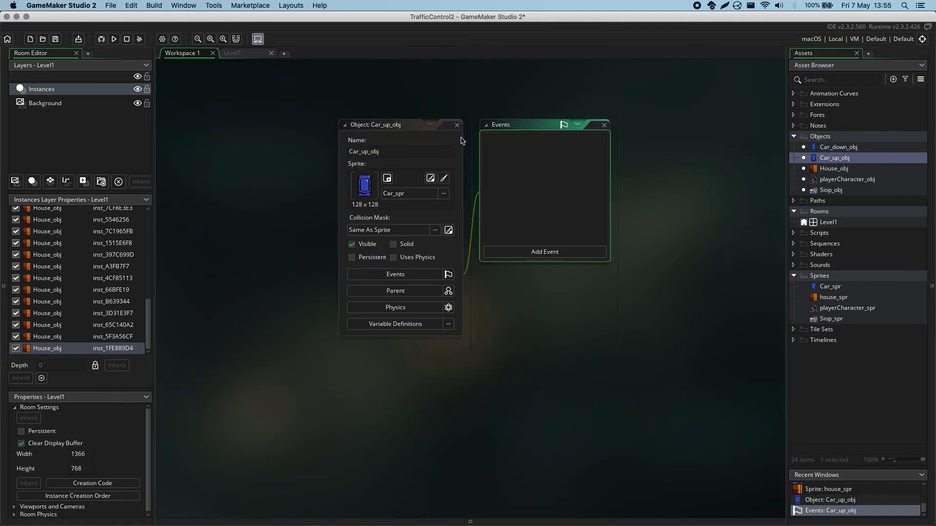
{"action": "left_click", "coordinate": [230, 54]}
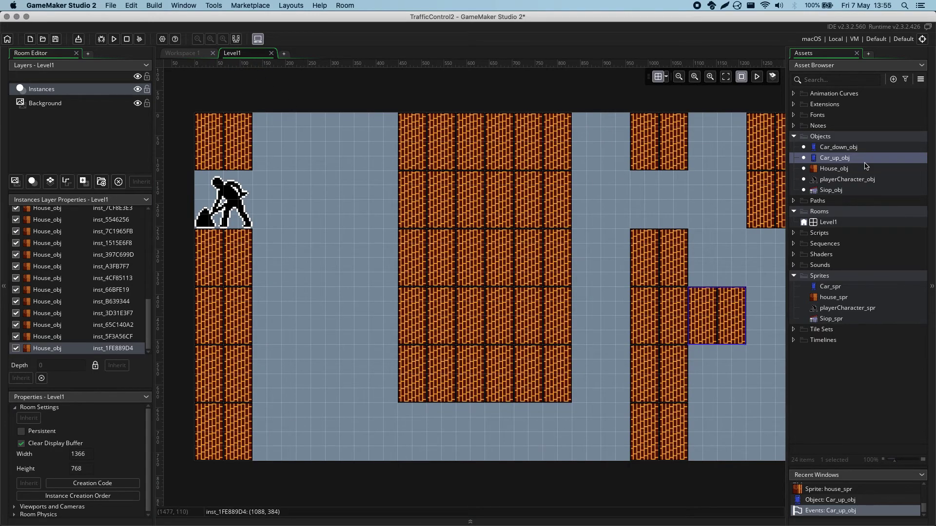
Place two Car_up_obj instances below the room under the left road, one at (320, 832) and another farther down
{"action": "left_click", "coordinate": [678, 76]}
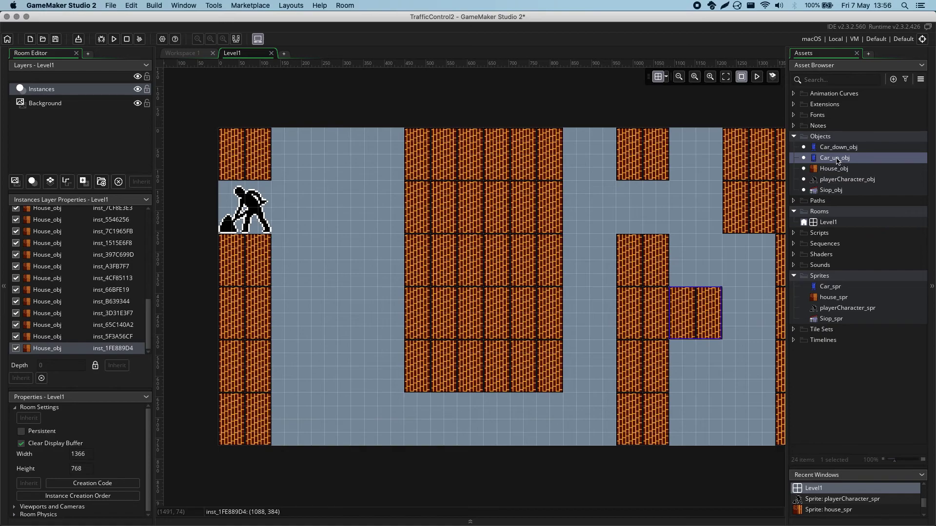
{"action": "left_click_drag", "start_coordinate": [838, 161], "coordinate": [365, 461]}
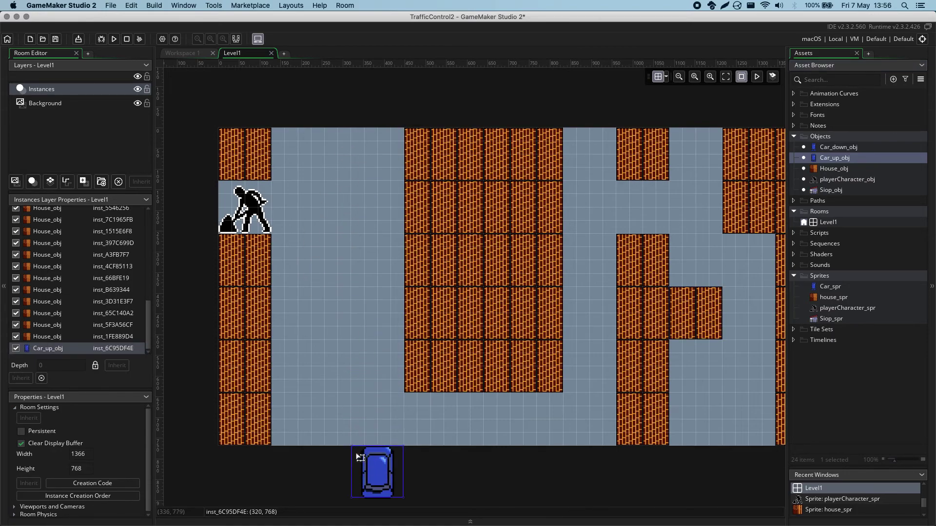
{"action": "scroll", "coordinate": [324, 445], "scroll_direction": "down", "scroll_amount": 10}
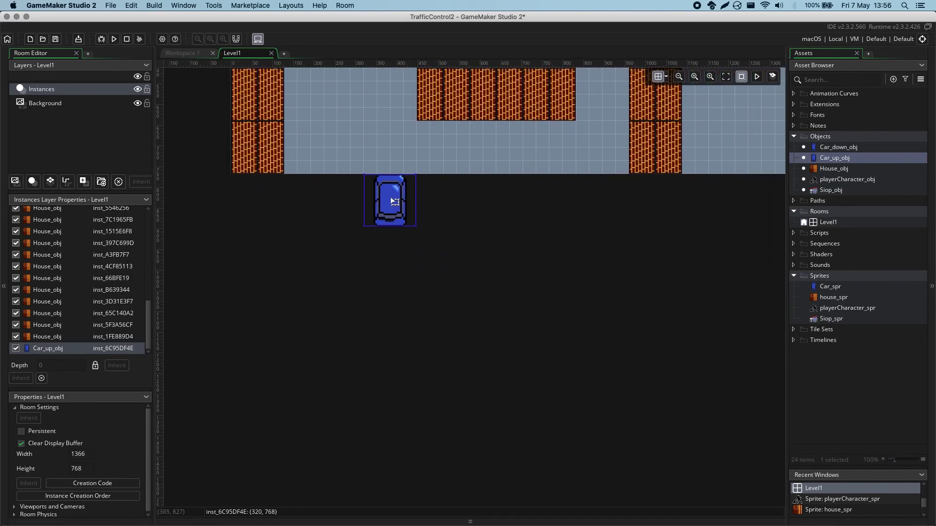
{"action": "left_click_drag", "start_coordinate": [395, 202], "coordinate": [392, 228]}
{"action": "left_click_drag", "start_coordinate": [896, 165], "coordinate": [369, 323]}
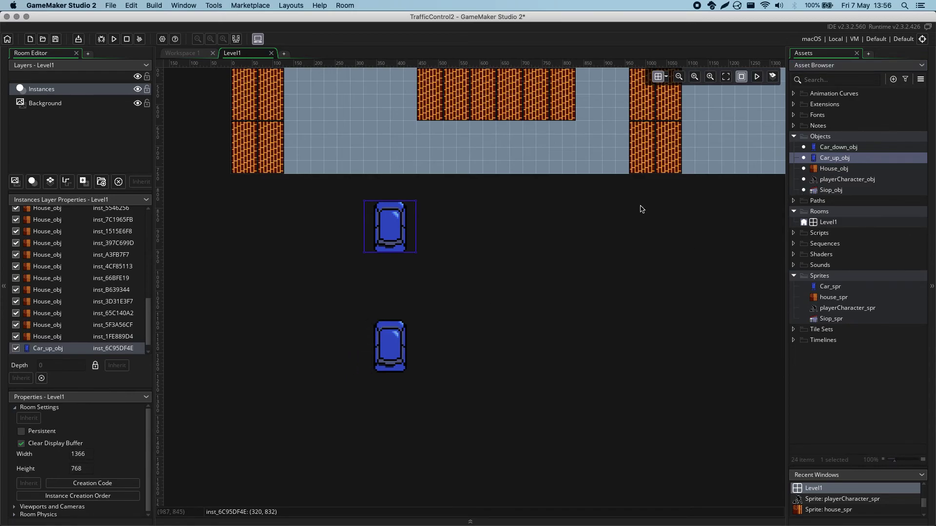
Place two Car_down_obj instances above the room, one over the road right of the central block and one over the left road
{"action": "scroll", "coordinate": [642, 208], "scroll_direction": "up", "scroll_amount": 10}
{"action": "scroll", "coordinate": [641, 208], "scroll_direction": "right", "scroll_amount": 5}
{"action": "scroll", "coordinate": [641, 209], "scroll_direction": "left", "scroll_amount": 6}
{"action": "scroll", "coordinate": [641, 208], "scroll_direction": "up", "scroll_amount": 2}
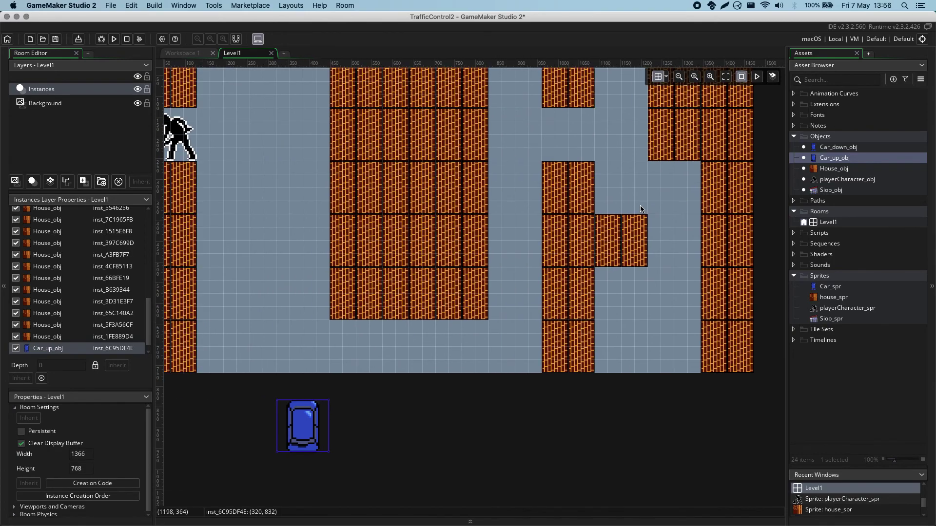
{"action": "scroll", "coordinate": [641, 209], "scroll_direction": "down", "scroll_amount": 10}
{"action": "scroll", "coordinate": [641, 208], "scroll_direction": "left", "scroll_amount": 3}
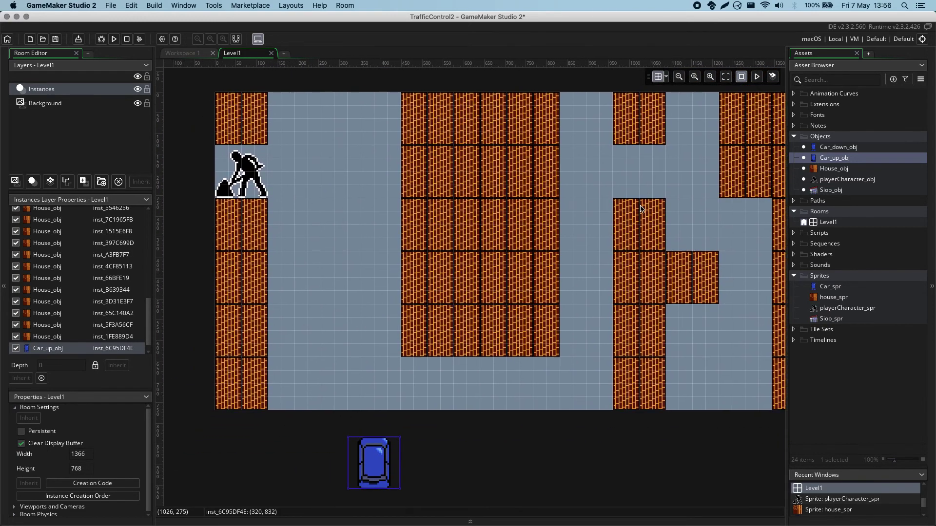
{"action": "scroll", "coordinate": [641, 208], "scroll_direction": "up", "scroll_amount": 7}
{"action": "scroll", "coordinate": [641, 209], "scroll_direction": "up", "scroll_amount": 3}
{"action": "scroll", "coordinate": [641, 208], "scroll_direction": "right", "scroll_amount": 1}
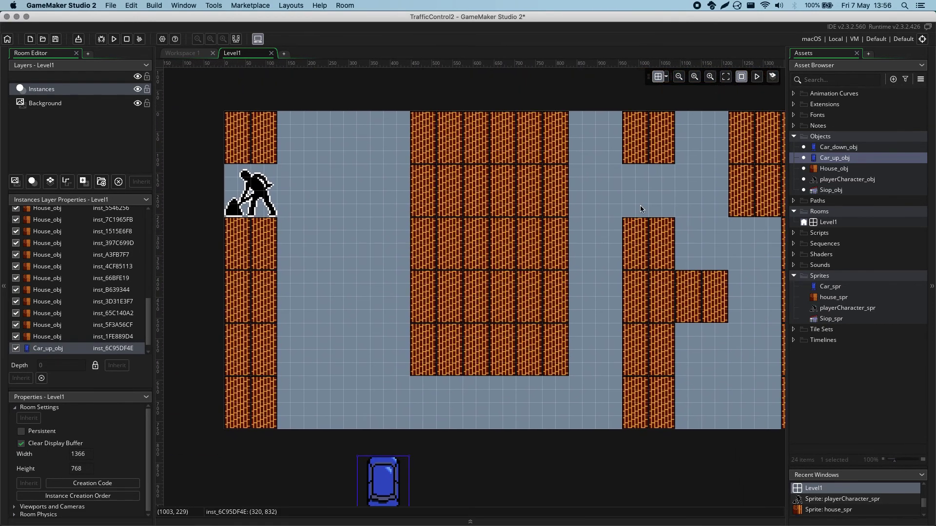
{"action": "left_click", "coordinate": [831, 147]}
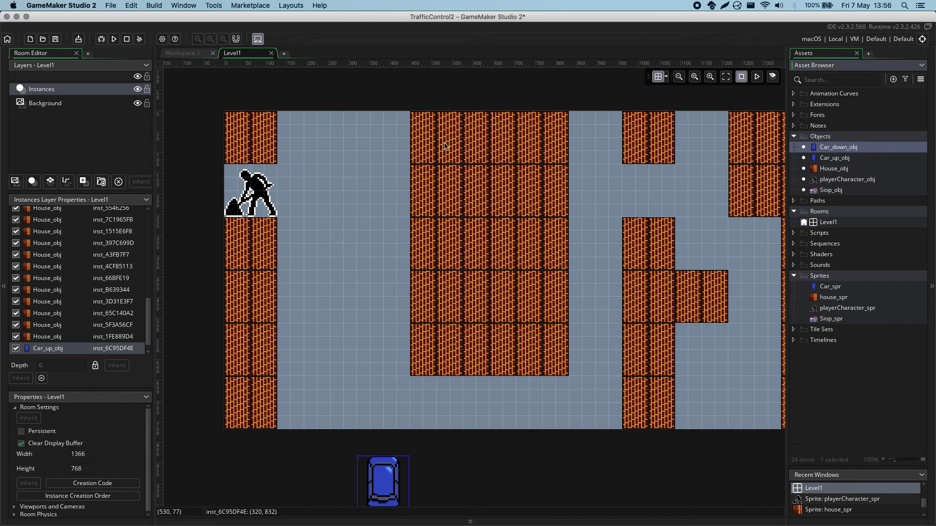
{"action": "scroll", "coordinate": [444, 146], "scroll_direction": "up", "scroll_amount": 3}
{"action": "scroll", "coordinate": [444, 146], "scroll_direction": "left", "scroll_amount": 2}
{"action": "left_click_drag", "start_coordinate": [865, 147], "coordinate": [606, 122]}
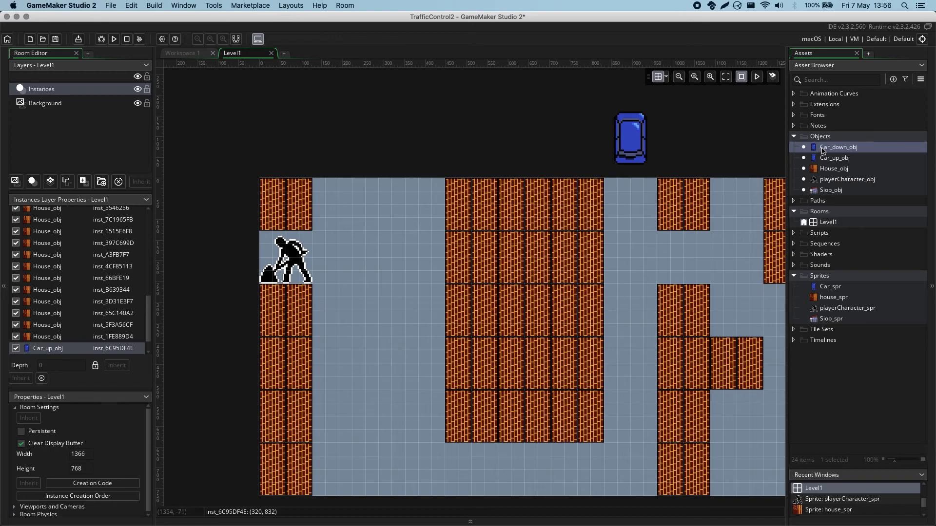
{"action": "left_click_drag", "start_coordinate": [823, 149], "coordinate": [326, 117]}
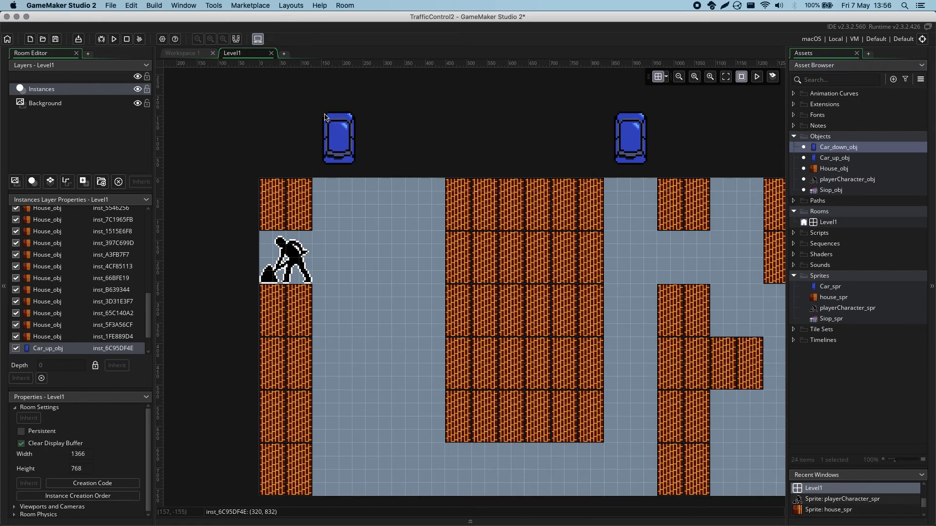
{"action": "scroll", "coordinate": [361, 233], "scroll_direction": "down", "scroll_amount": 8}
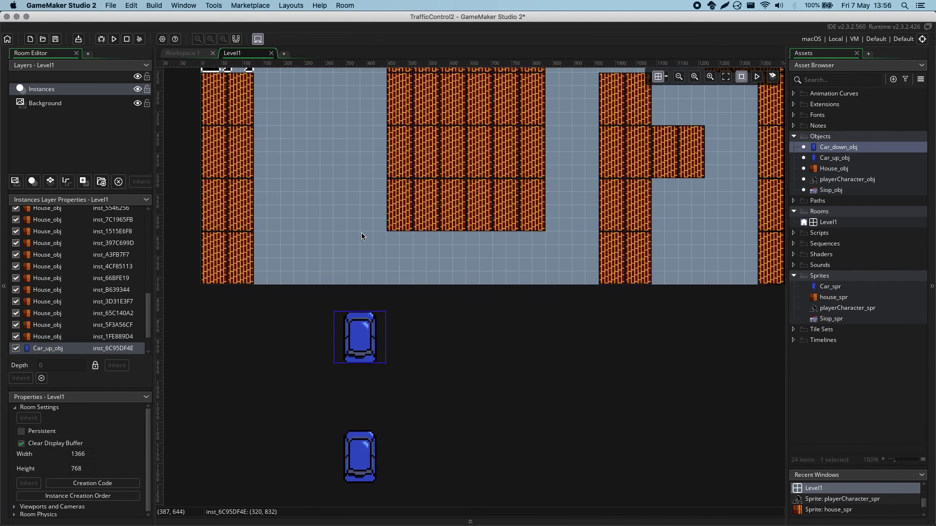
Reposition the Car_down_obj instance above the left road to (160, -160)
{"action": "scroll", "coordinate": [361, 233], "scroll_direction": "up", "scroll_amount": 5}
{"action": "scroll", "coordinate": [361, 232], "scroll_direction": "up", "scroll_amount": 3}
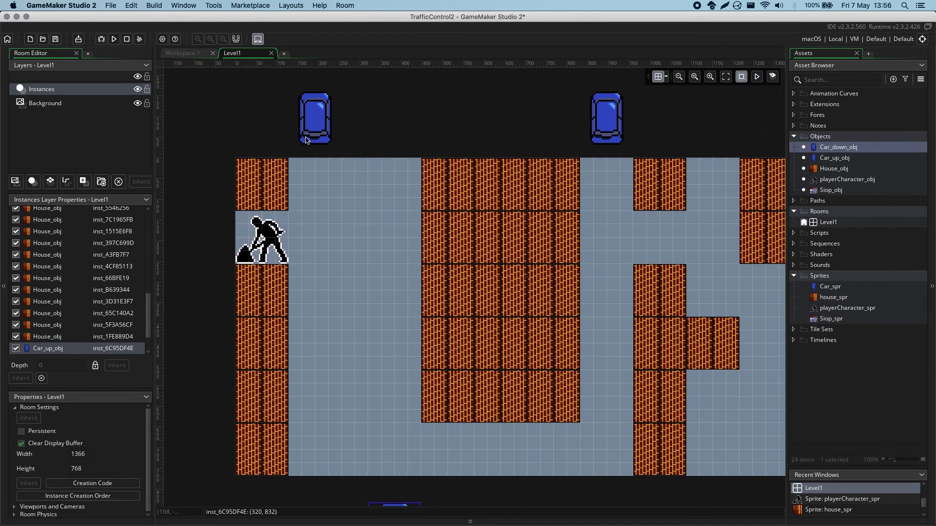
{"action": "left_click", "coordinate": [316, 127]}
{"action": "left_click_drag", "start_coordinate": [316, 127], "coordinate": [332, 128]}
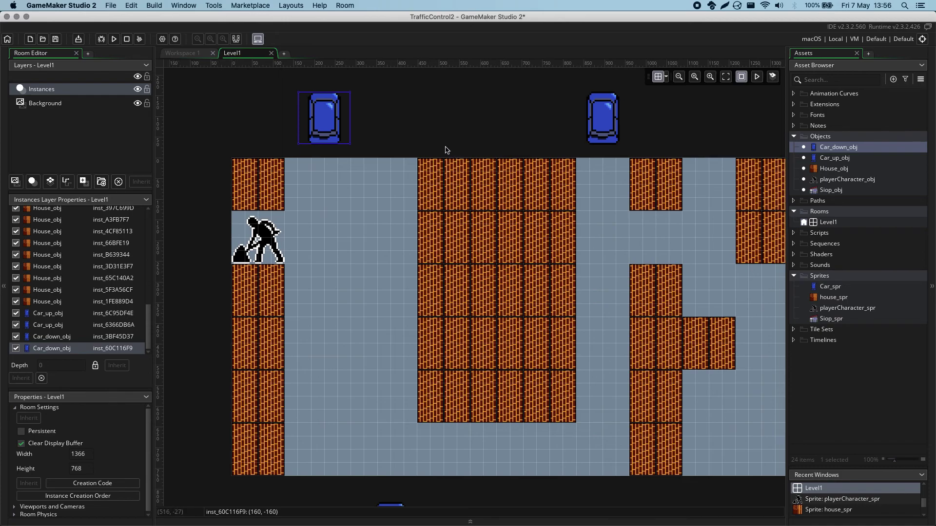
Examine the full Level1 layout, including the houses, roads, and the cars waiting above and below the room
{"action": "scroll", "coordinate": [447, 150], "scroll_direction": "down", "scroll_amount": 5}
{"action": "scroll", "coordinate": [447, 149], "scroll_direction": "right", "scroll_amount": 5}
{"action": "scroll", "coordinate": [447, 150], "scroll_direction": "left", "scroll_amount": 5}
{"action": "scroll", "coordinate": [447, 150], "scroll_direction": "up", "scroll_amount": 5}
{"action": "scroll", "coordinate": [447, 149], "scroll_direction": "right", "scroll_amount": 3}
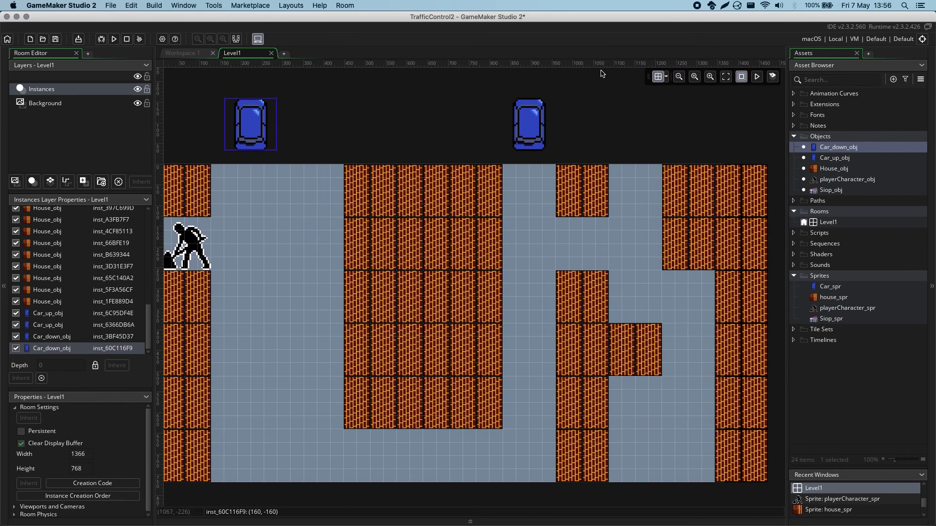
{"action": "left_click", "coordinate": [677, 77]}
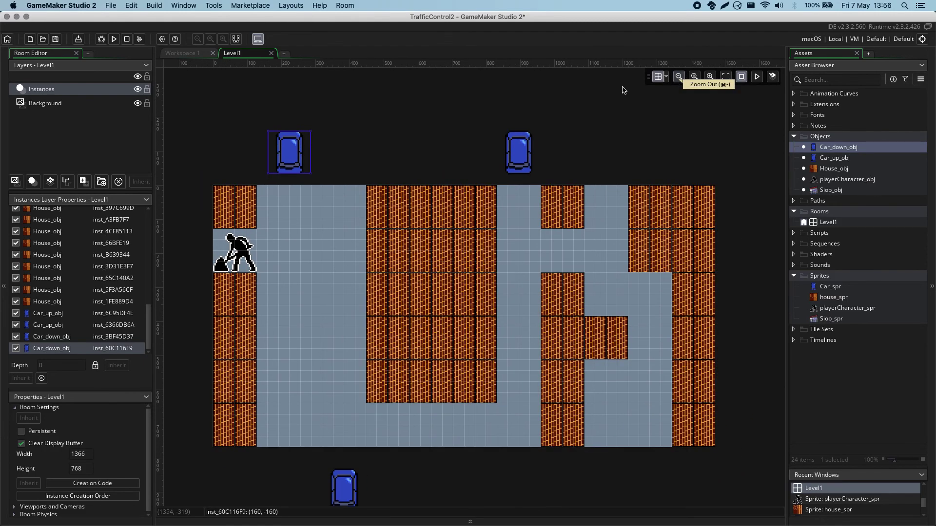
{"action": "scroll", "coordinate": [478, 157], "scroll_direction": "down", "scroll_amount": 1, "text": "ctrl"}
{"action": "scroll", "coordinate": [478, 157], "scroll_direction": "up", "scroll_amount": 3}
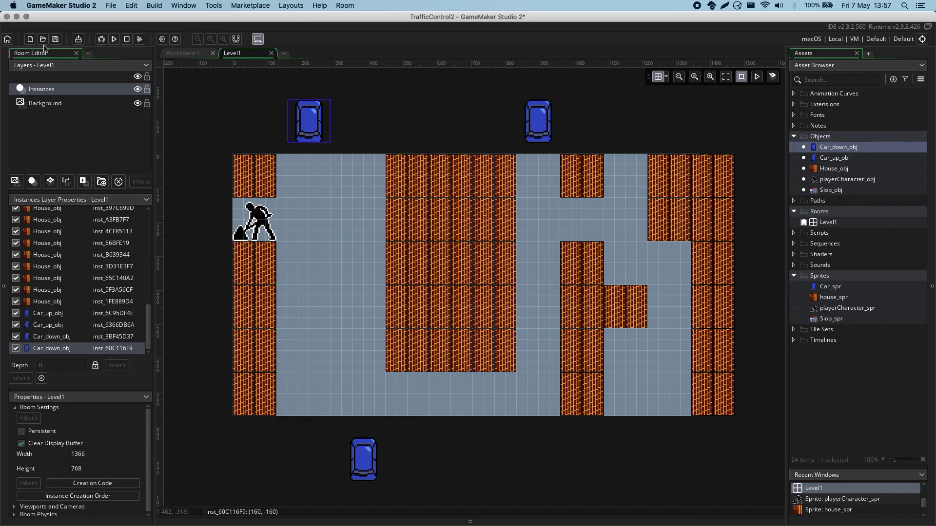
Run the game, reposition its window to check the Level1 layout, and close the game
{"action": "left_click", "coordinate": [115, 40]}
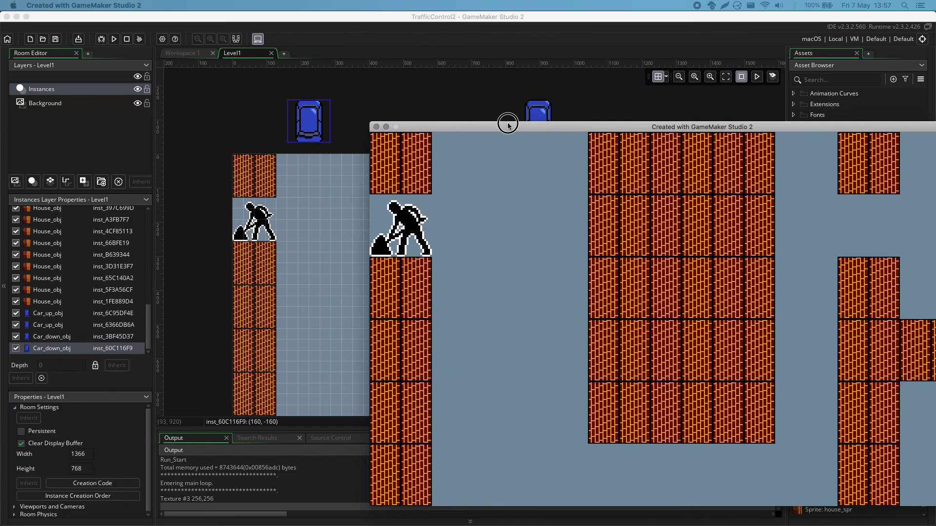
{"action": "left_click_drag", "start_coordinate": [505, 122], "coordinate": [233, 50]}
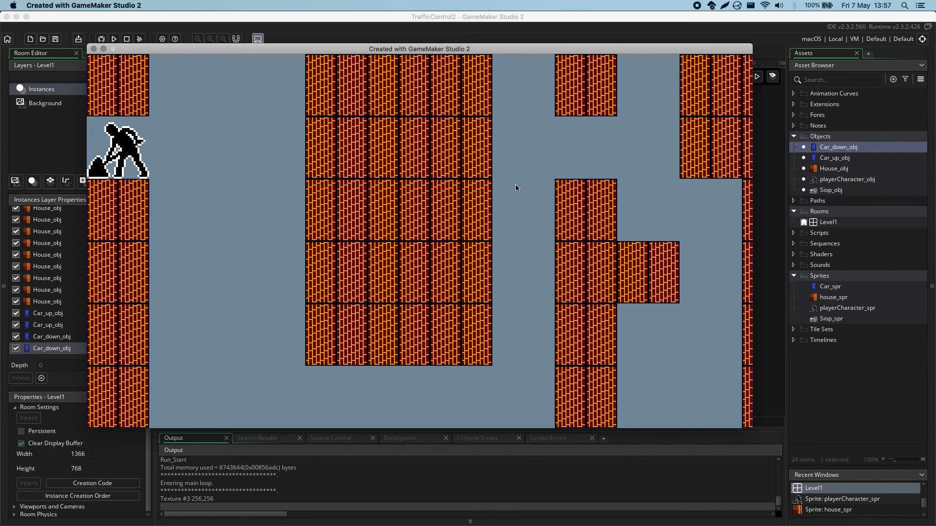
{"action": "left_click", "coordinate": [93, 50]}
{"action": "scroll", "coordinate": [402, 293], "scroll_direction": "down", "scroll_amount": 3}
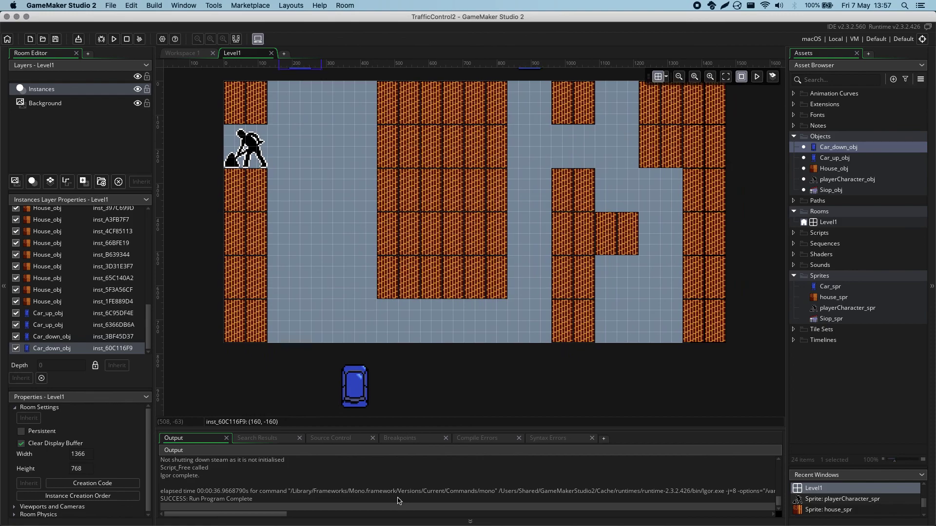